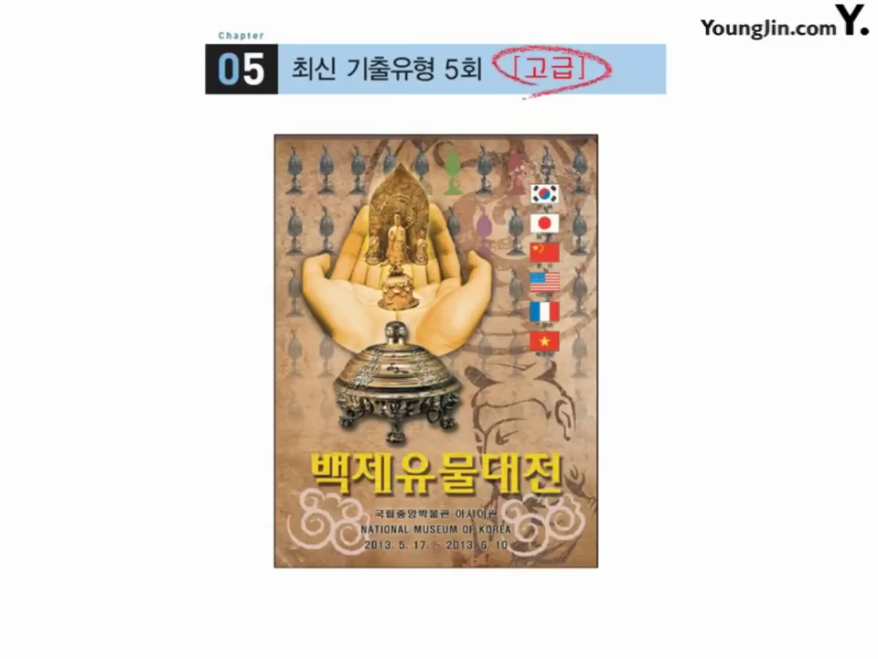
key("Right")
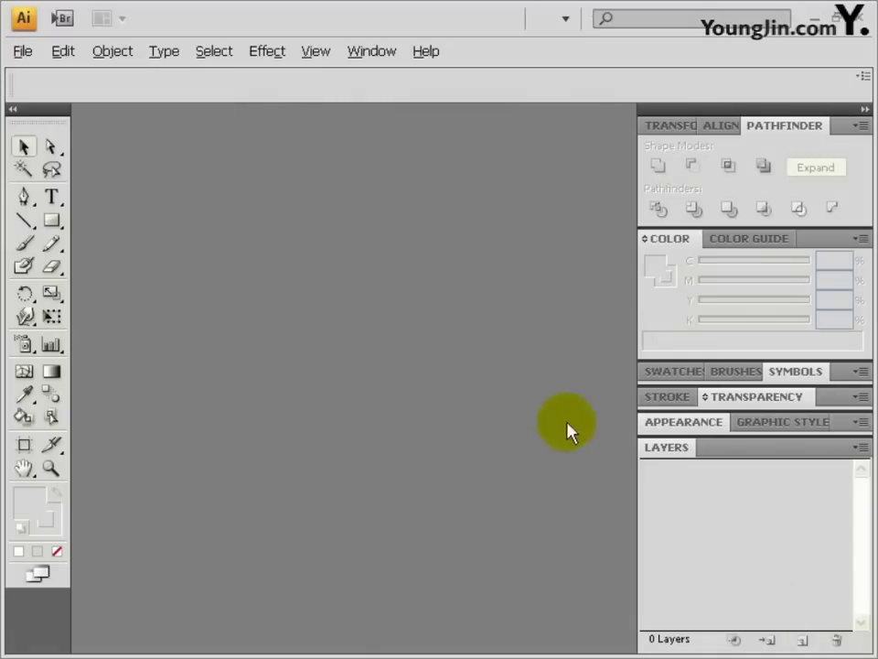
Create a new CMYK document 176 mm wide and 236 mm high.
key("ctrl+n")
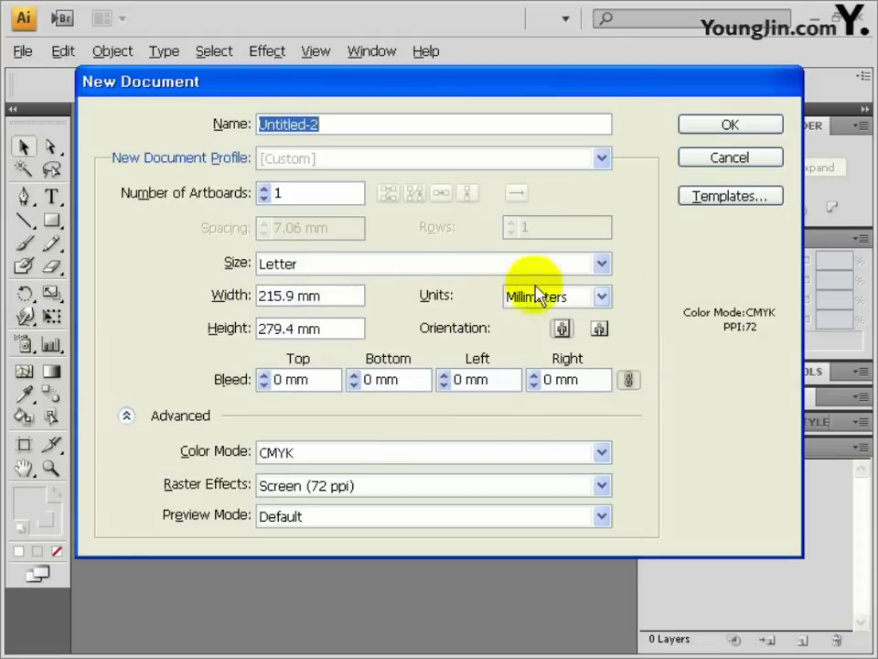
left_click(325, 295)
type("176")
key("Tab")
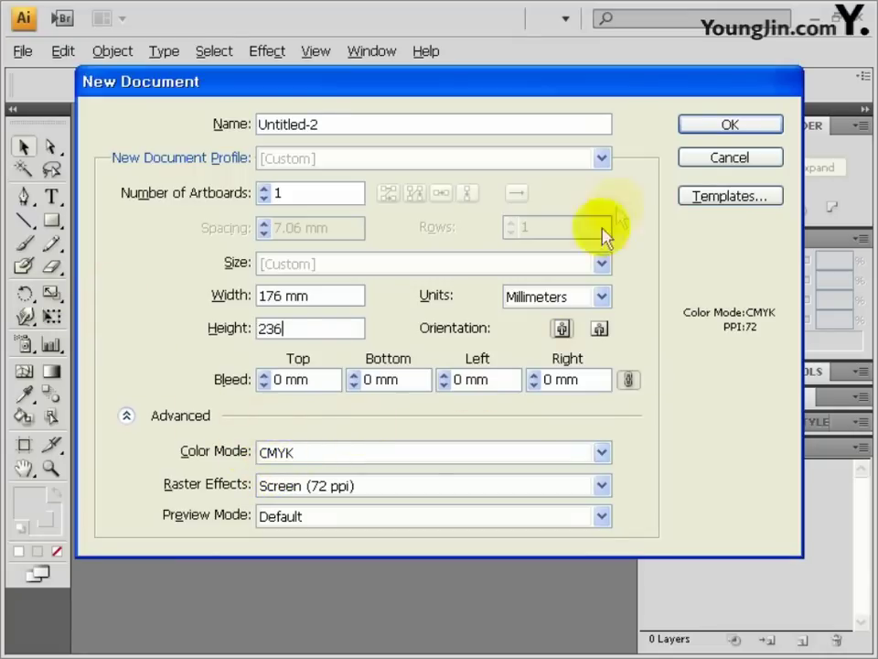
left_click(706, 129)
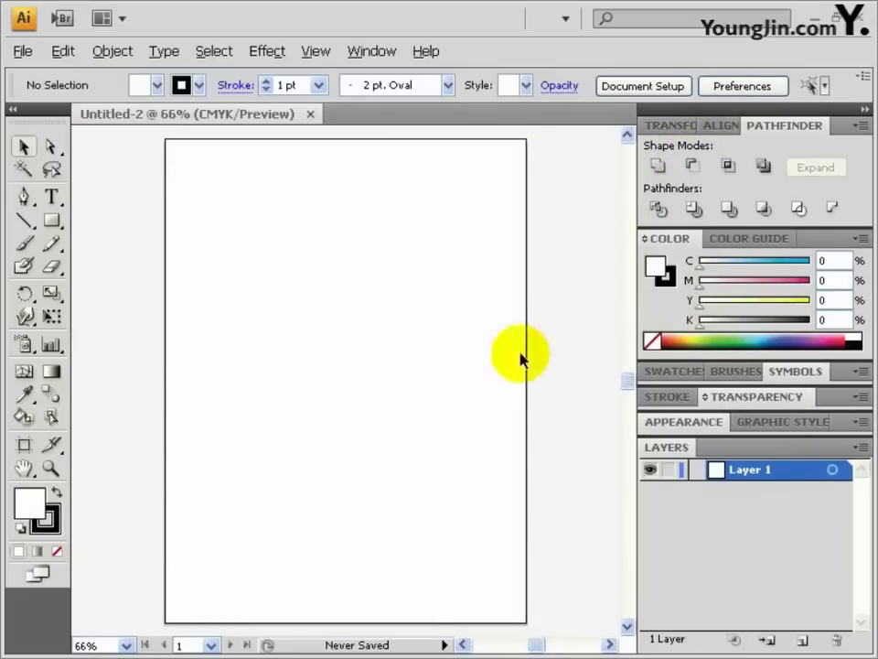
Create an unfilled rectangular grid of 170 × 230 mm with 3 horizontal and 3 vertical dividers.
key("slash")
left_click(27, 222)
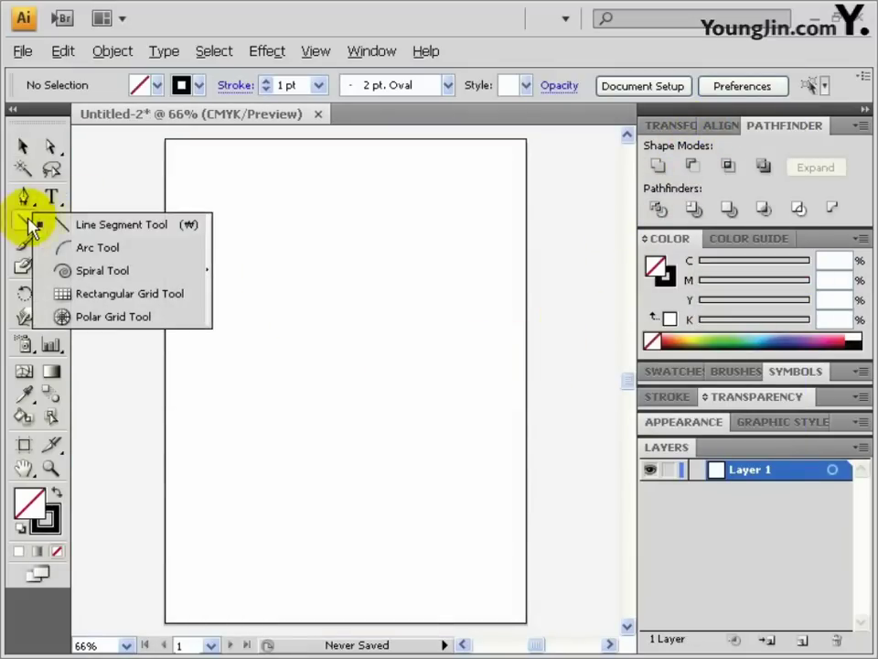
left_click(60, 294)
left_click(326, 271)
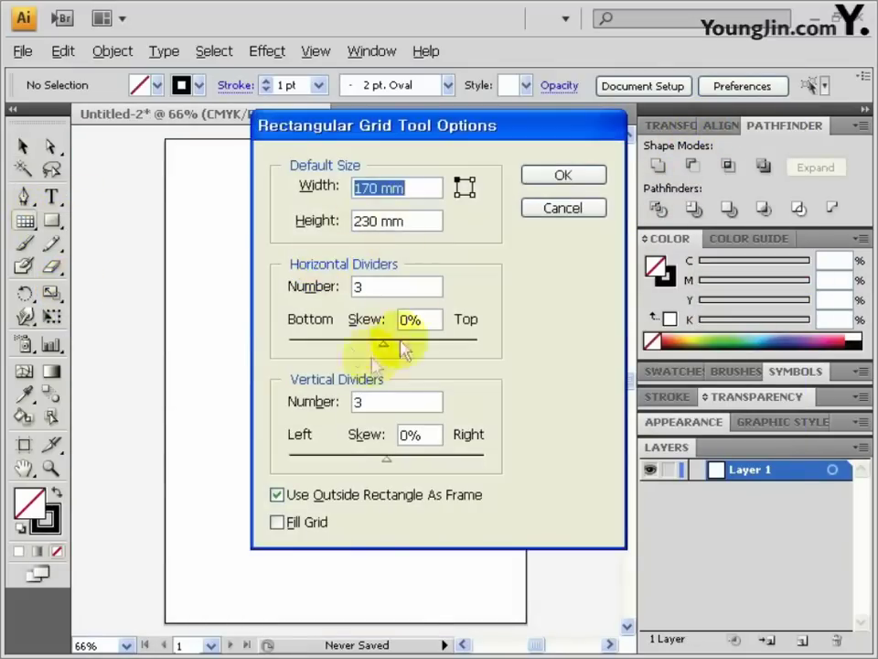
left_click(536, 175)
Centre the grid horizontally and vertically on the artboard.
left_click(734, 125)
left_click(849, 251)
left_click(744, 320)
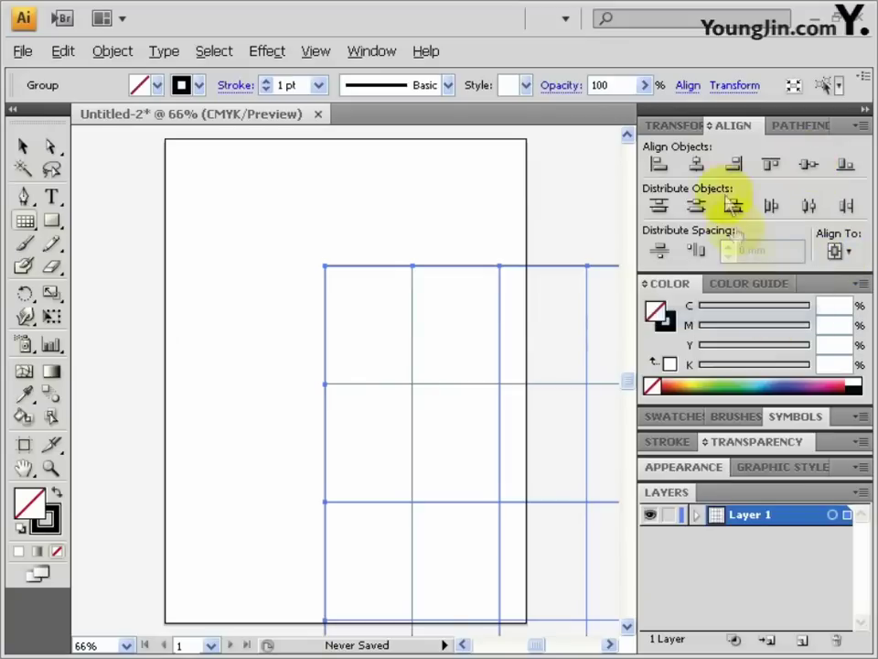
left_click(696, 164)
left_click(807, 164)
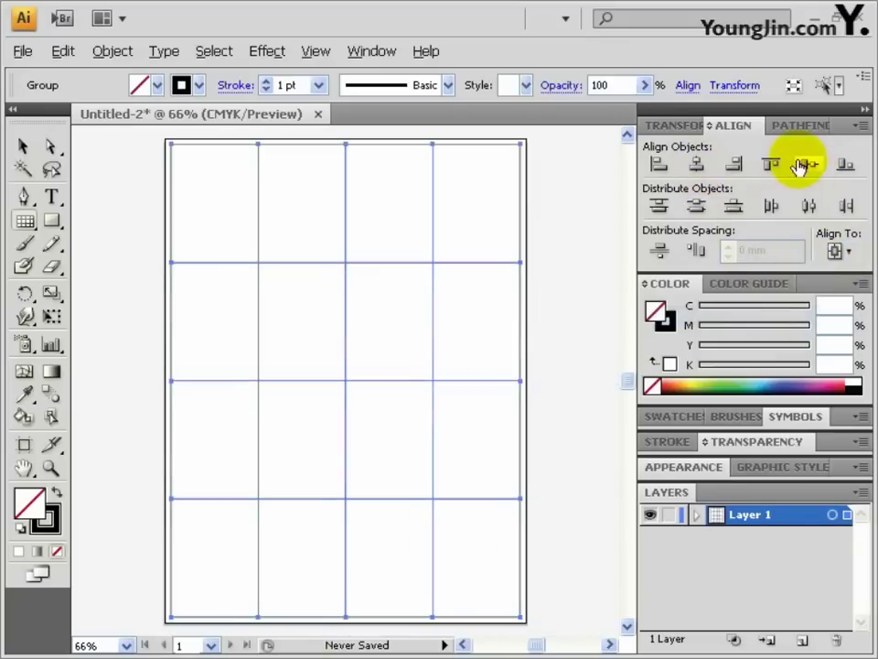
Draw diagonal line segments through the grid cells in both directions, including the full diagonal from top-left to bottom-right corner.
left_click(36, 221)
left_click(64, 224)
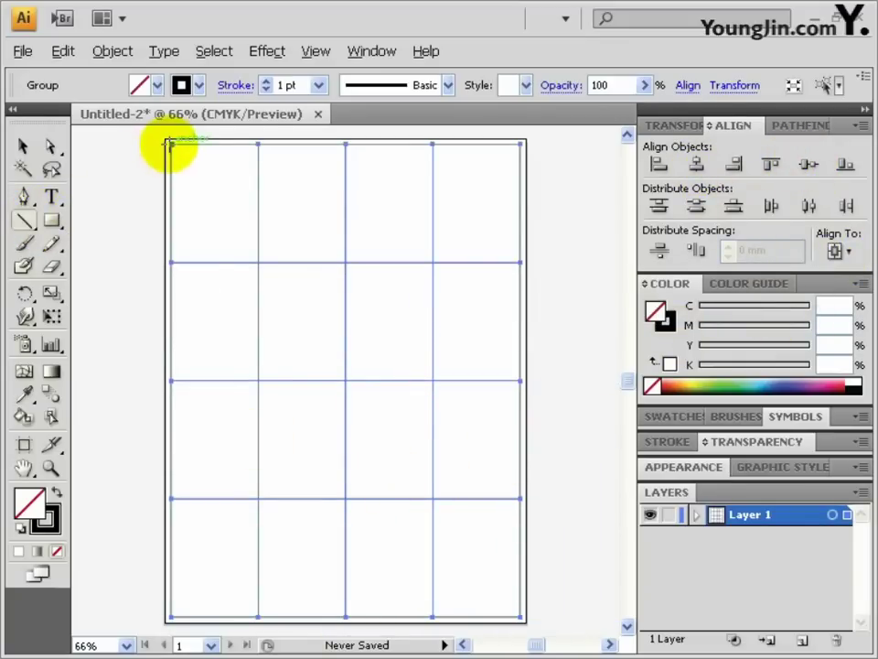
left_click_drag(172, 146, 520, 619)
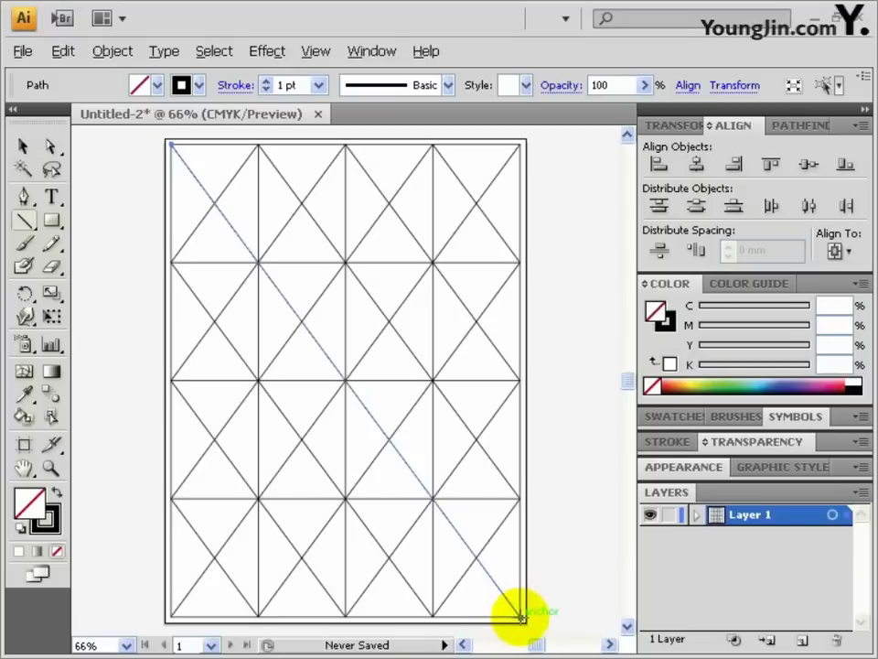
Set the stroke of the whole grid and its diagonals to red FF0000 and group everything.
key("ctrl+a")
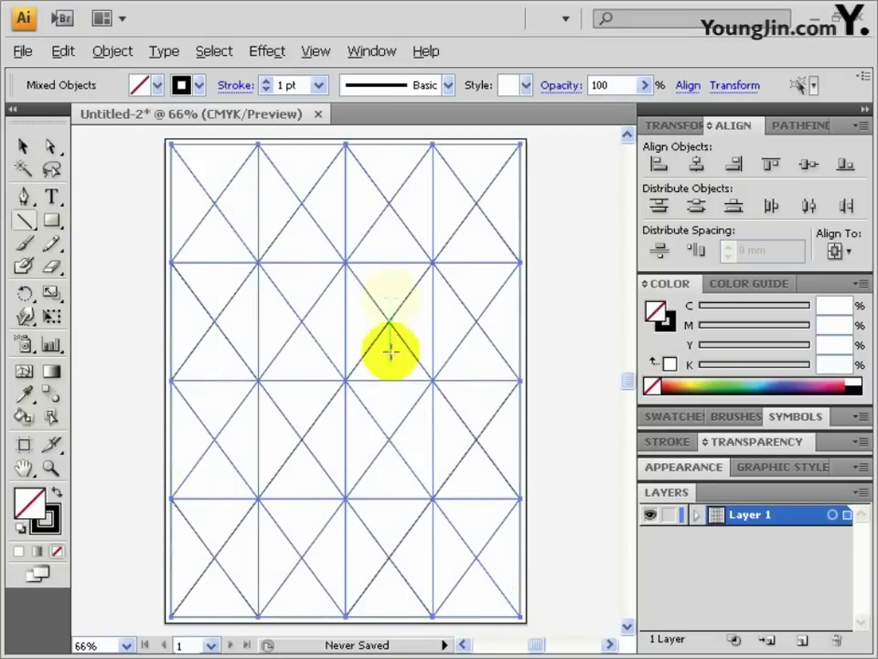
double_click(48, 512)
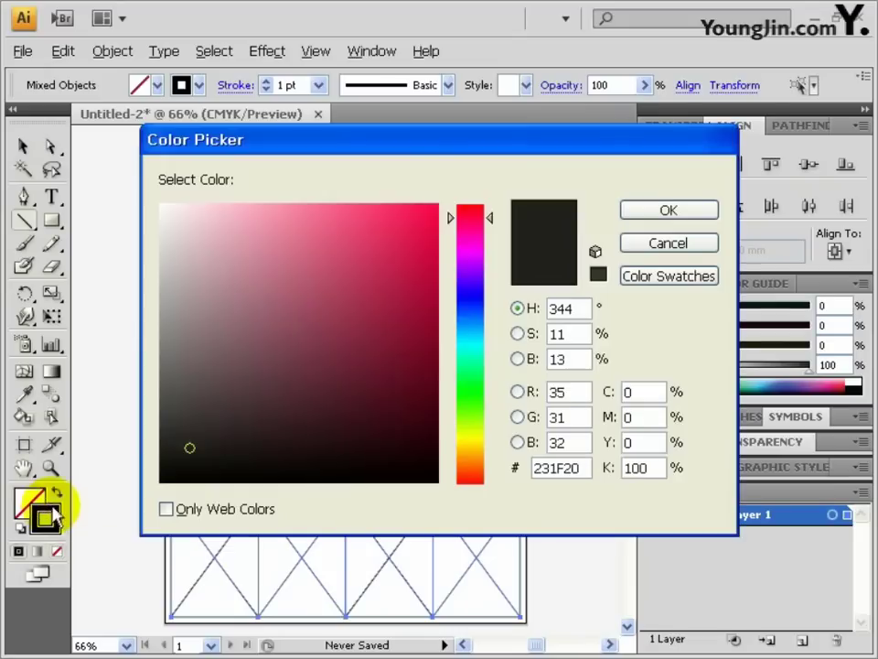
left_click(403, 265)
left_click_drag(402, 266, 451, 198)
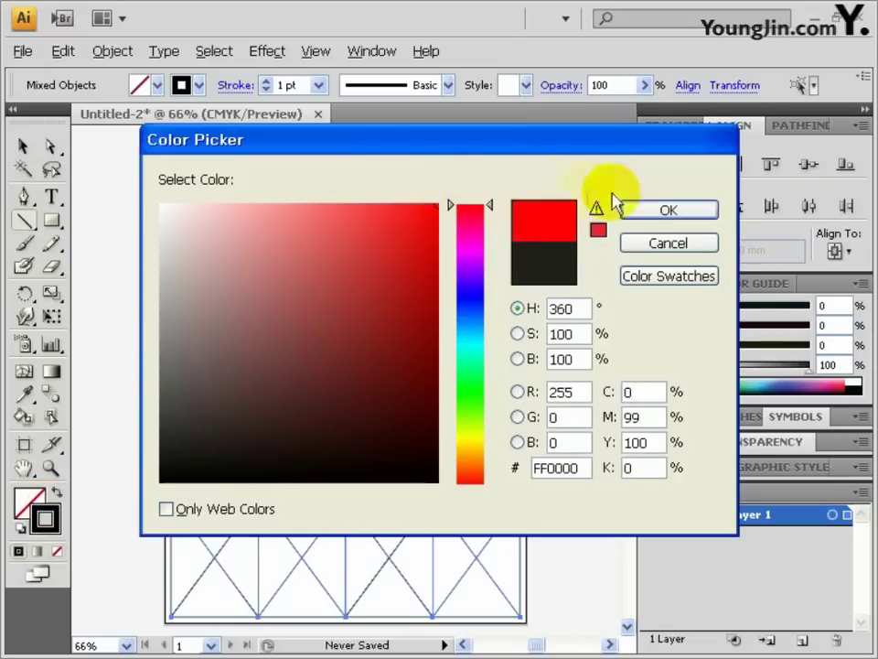
left_click(646, 209)
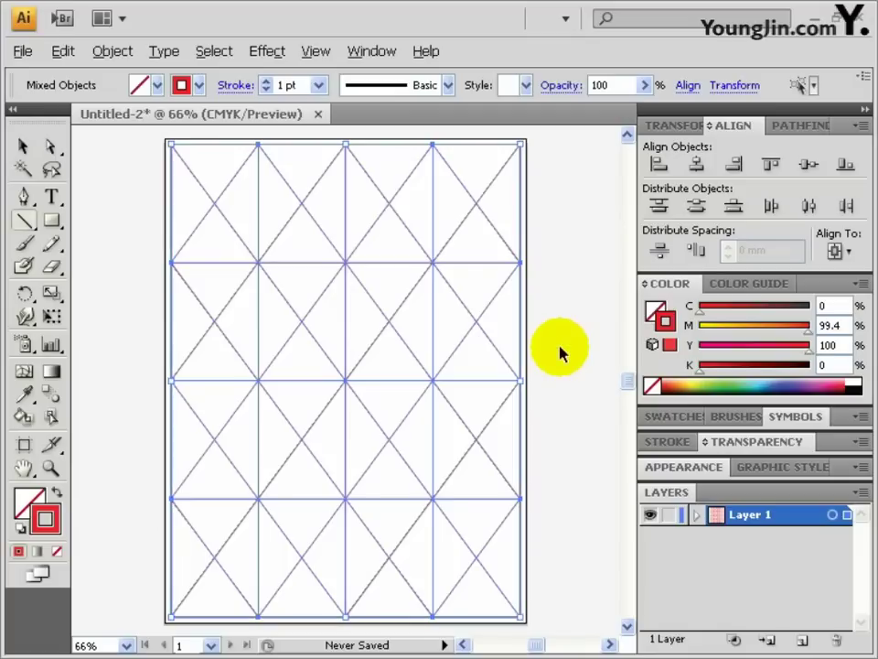
key("ctrl+g")
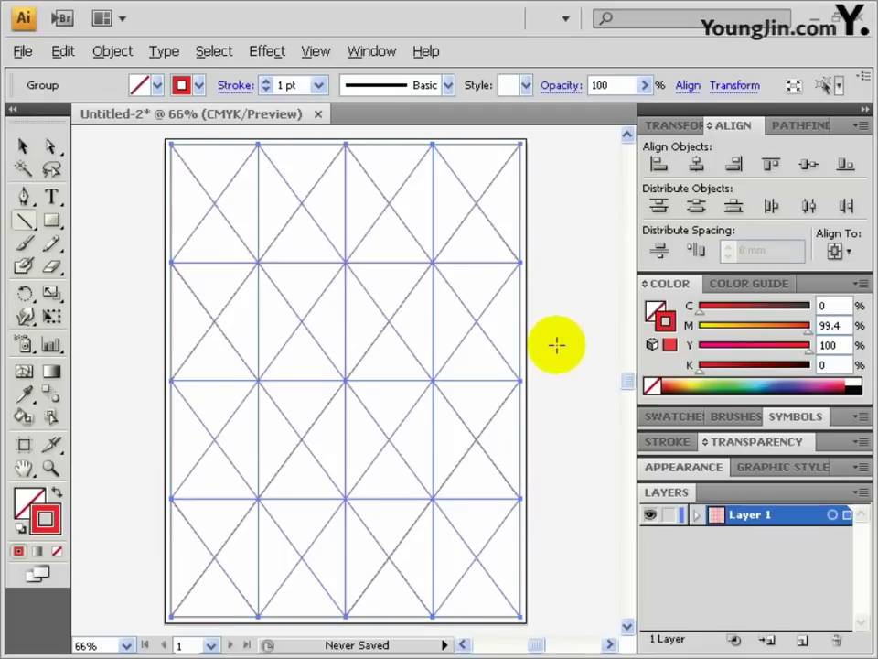
Save the document in Adobe Illustrator format as 일러스트작업 in the 작업 folder.
key("ctrl+s")
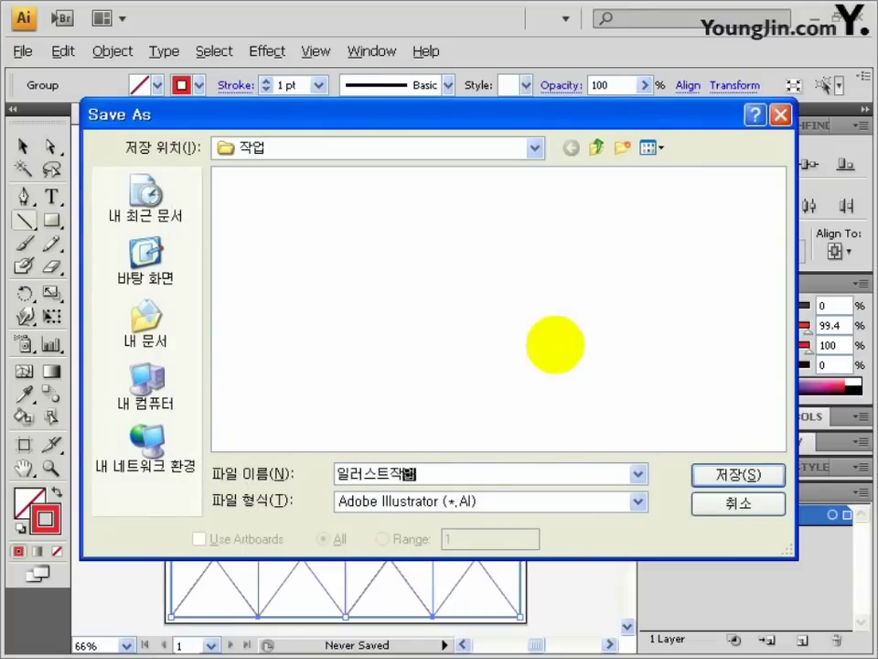
type("일러스트작업")
key("Return")
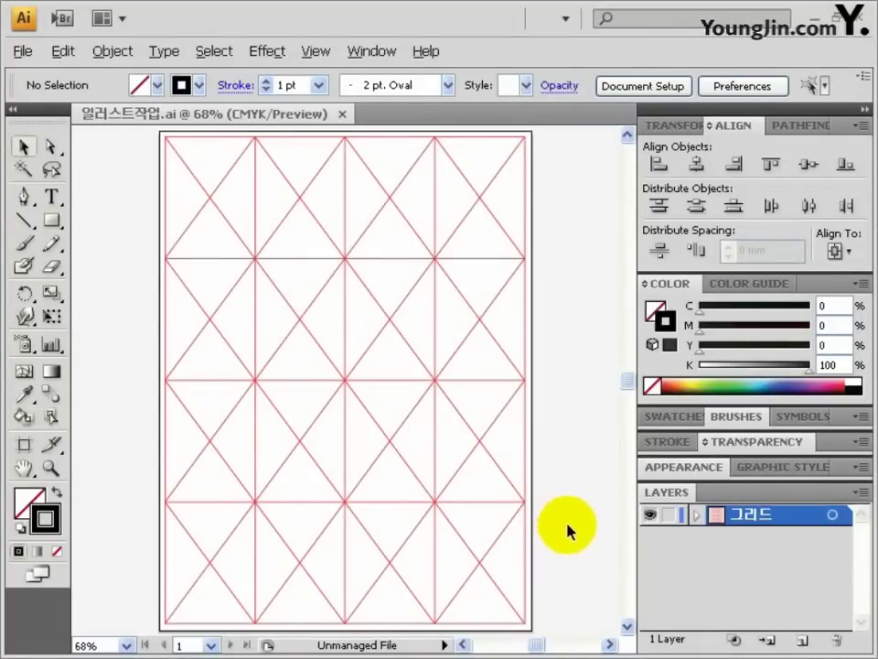
Lock the 그리드 layer and add a new layer named 도형 beneath it.
left_click(671, 518)
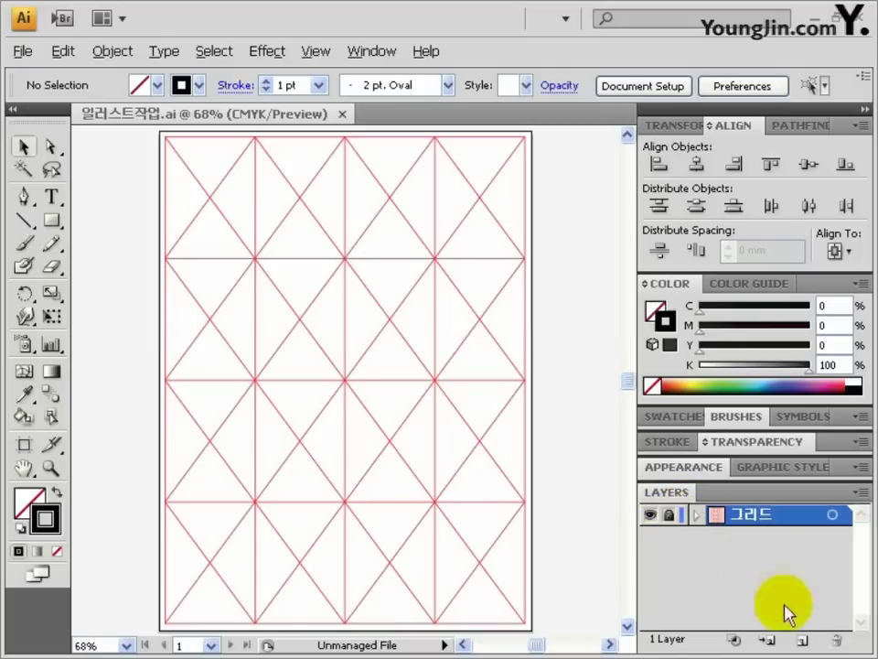
left_click(802, 642)
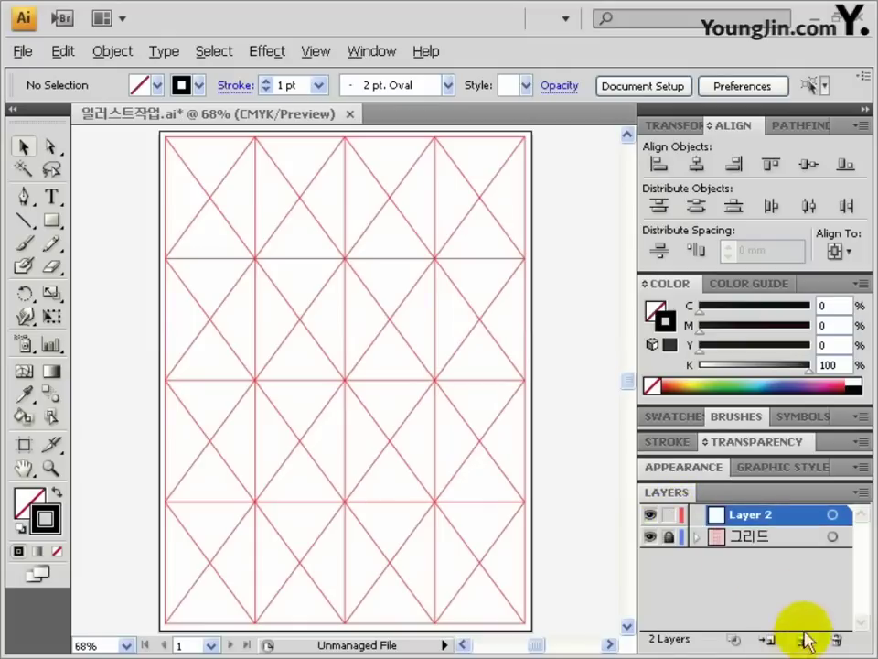
left_click(782, 517)
left_click_drag(782, 517, 788, 559)
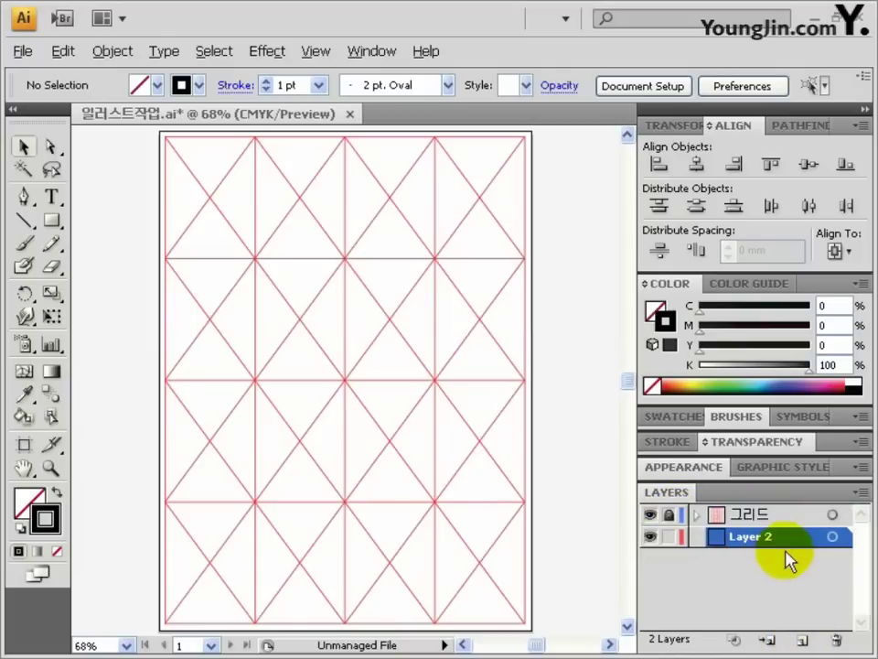
double_click(751, 543)
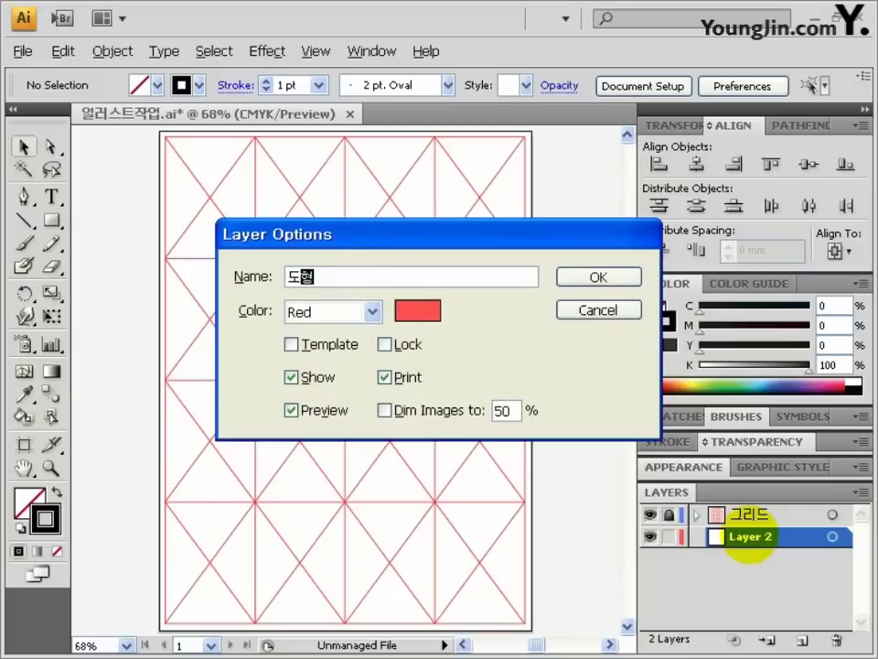
type("도형")
key("Return")
Draw the Buddha head's hair, ear, face contour and facial features as unfilled black Pen tool outlines on the empty canvas beside the artboard.
left_click_drag(599, 398, 393, 392)
left_click(318, 373, "ctrl")
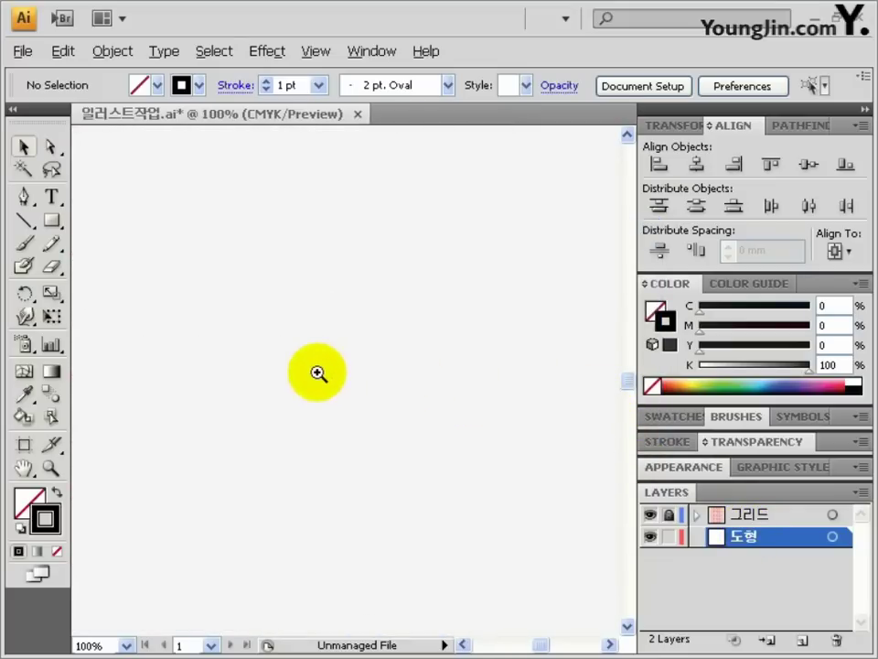
left_click(318, 372, "ctrl")
left_click(25, 195)
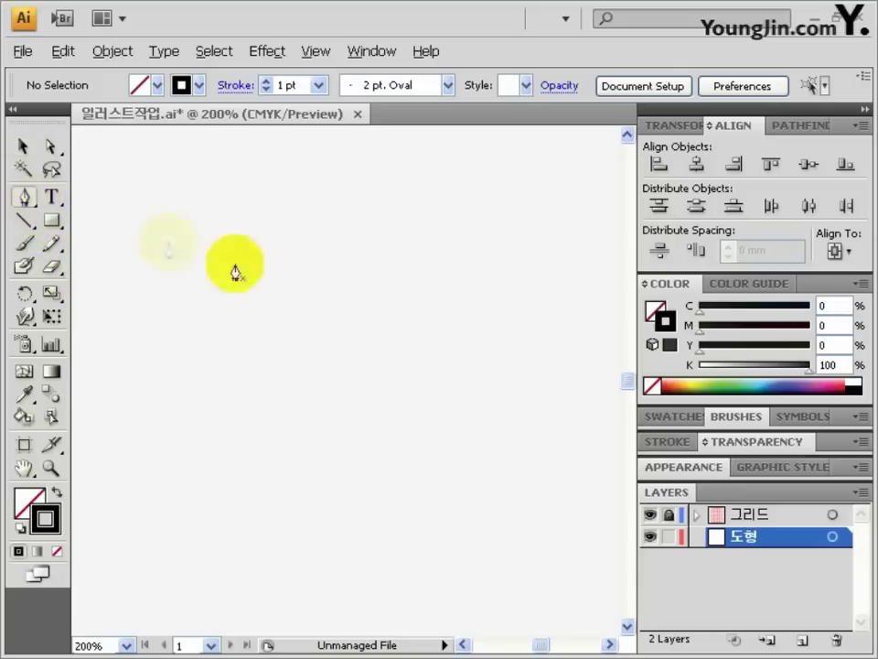
left_click(304, 268)
left_click_drag(225, 253, 190, 233)
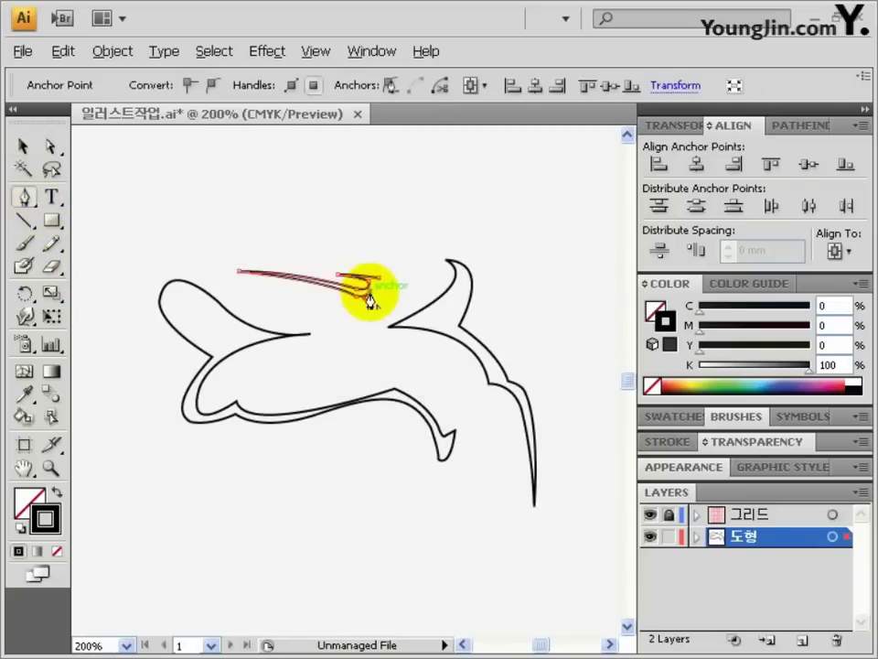
mouse_move(373, 295)
left_mouse_down()
mouse_move(408, 281)
mouse_move(388, 276)
left_mouse_up()
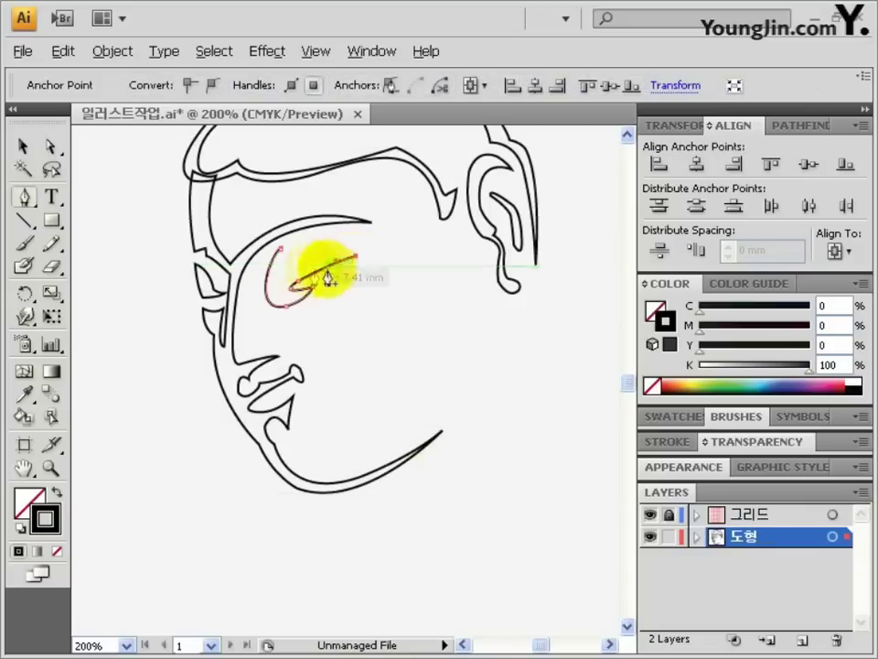
left_click_drag(327, 276, 283, 234)
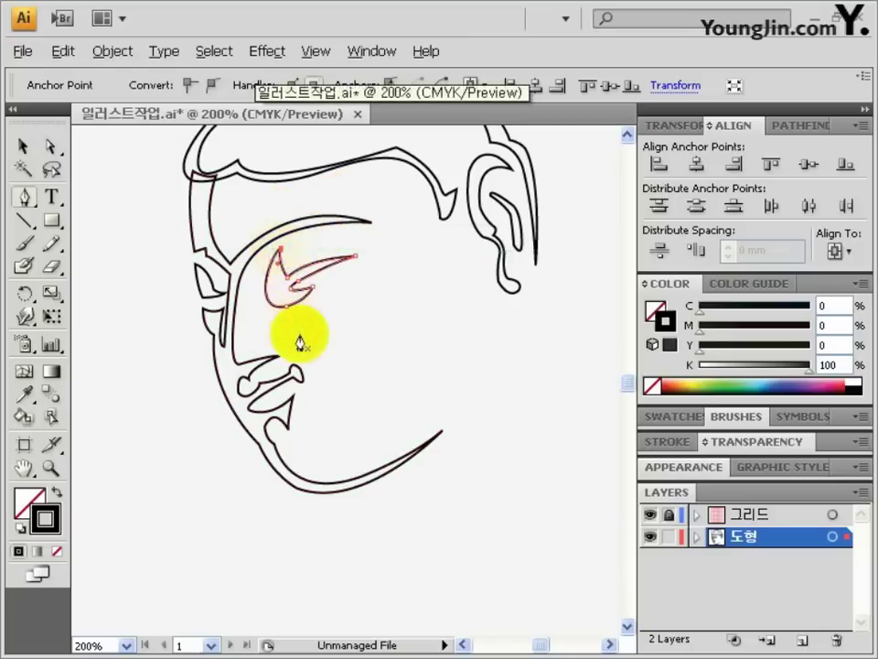
Draw the neck, shoulder, robe folds and hand outlines below the head with the Pen tool.
left_click_drag(324, 509, 327, 272)
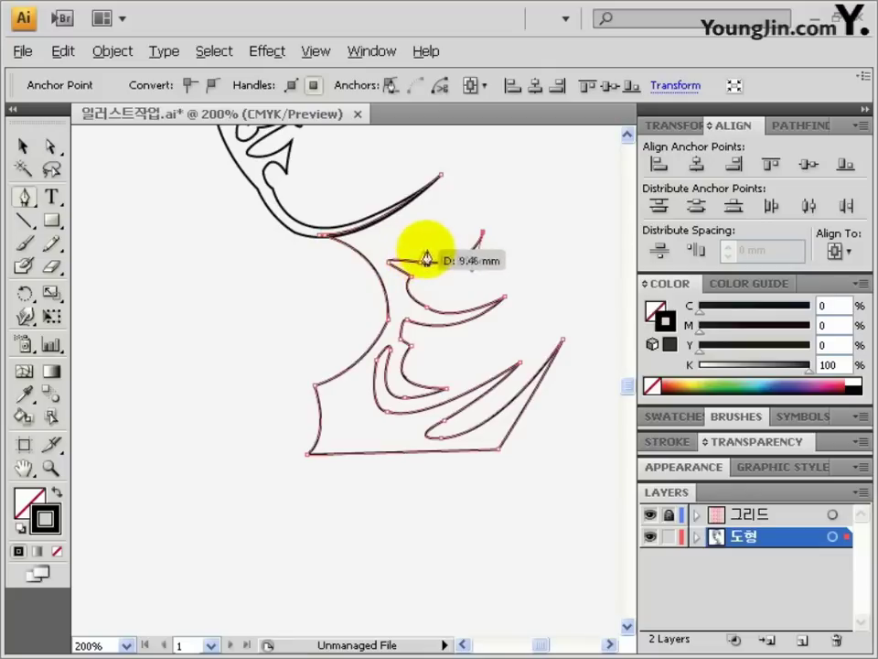
mouse_move(422, 247)
left_mouse_down()
mouse_move(401, 227)
mouse_move(408, 234)
left_mouse_up()
left_click(423, 247)
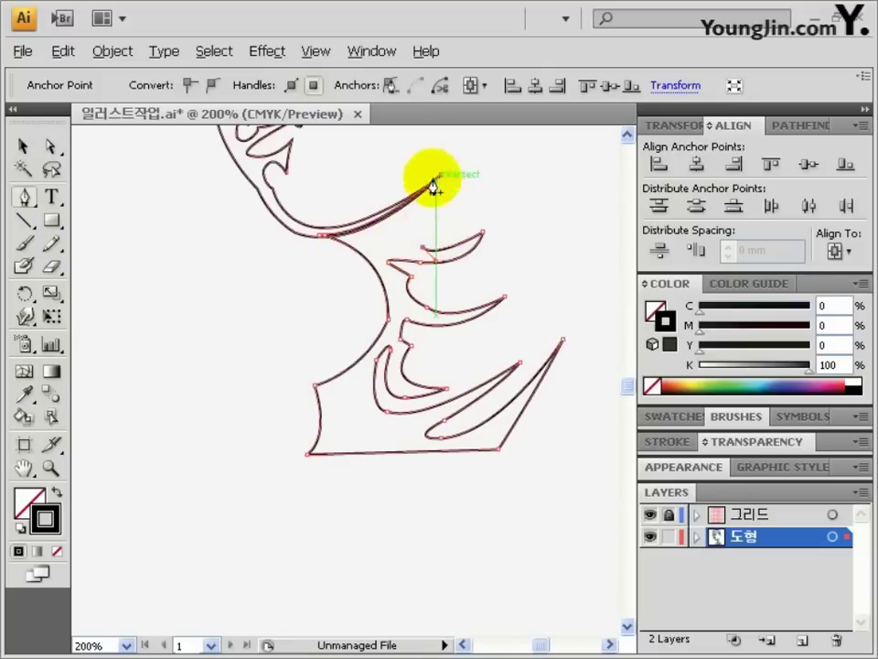
left_click_drag(433, 188, 466, 162)
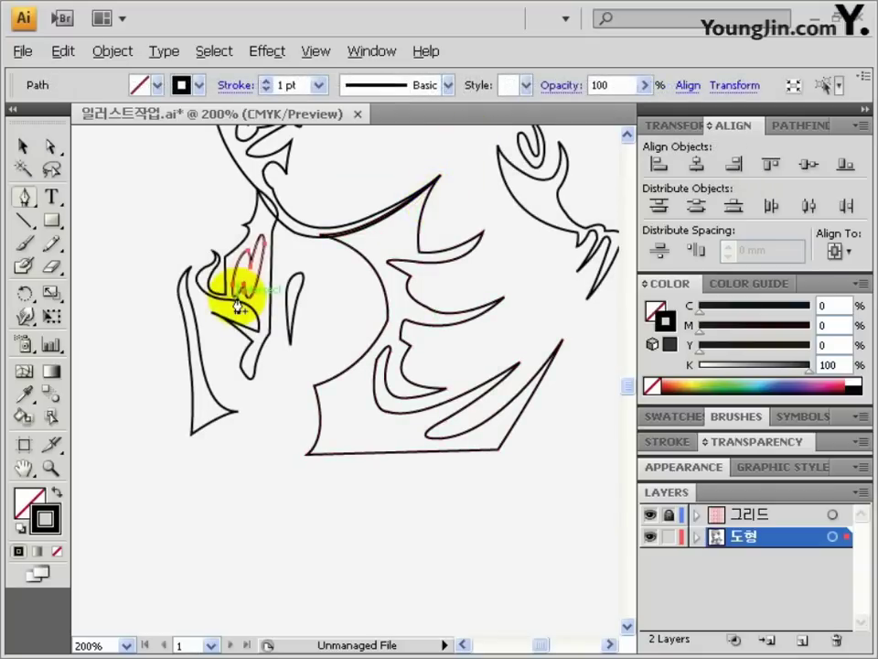
left_click(235, 306)
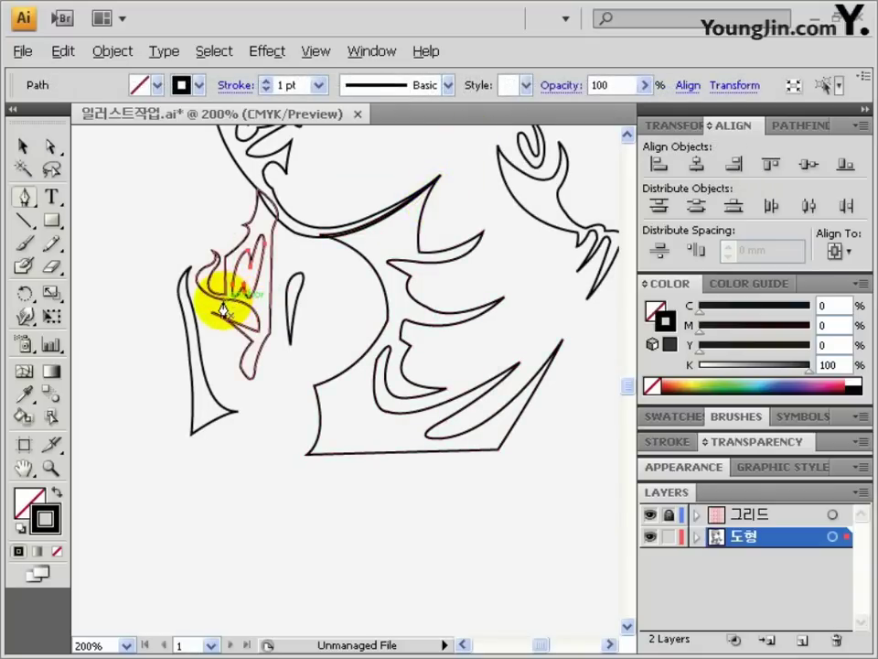
left_click(224, 311)
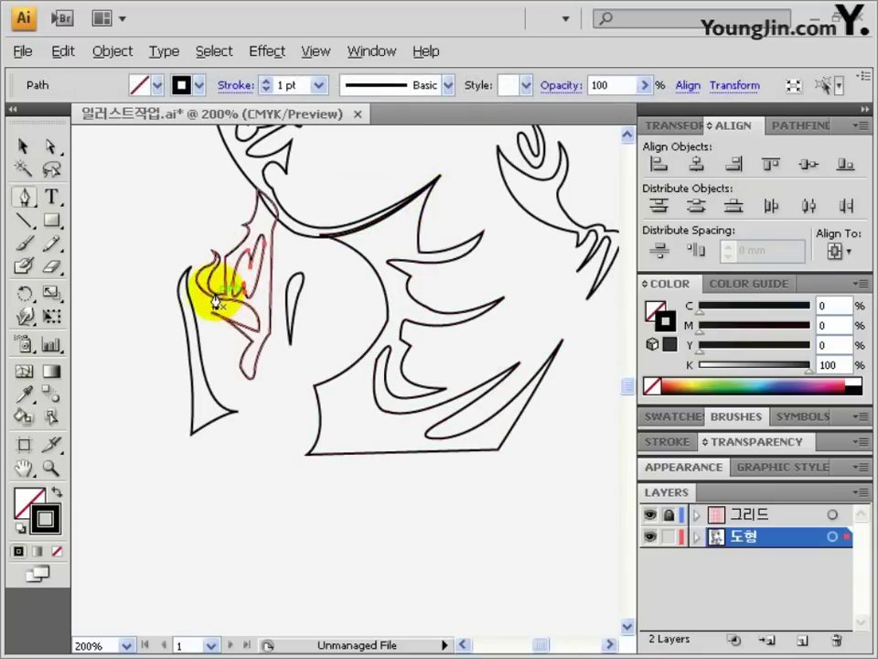
Select all the Buddha outlines and unite them with Pathfinder.
key("ctrl+a")
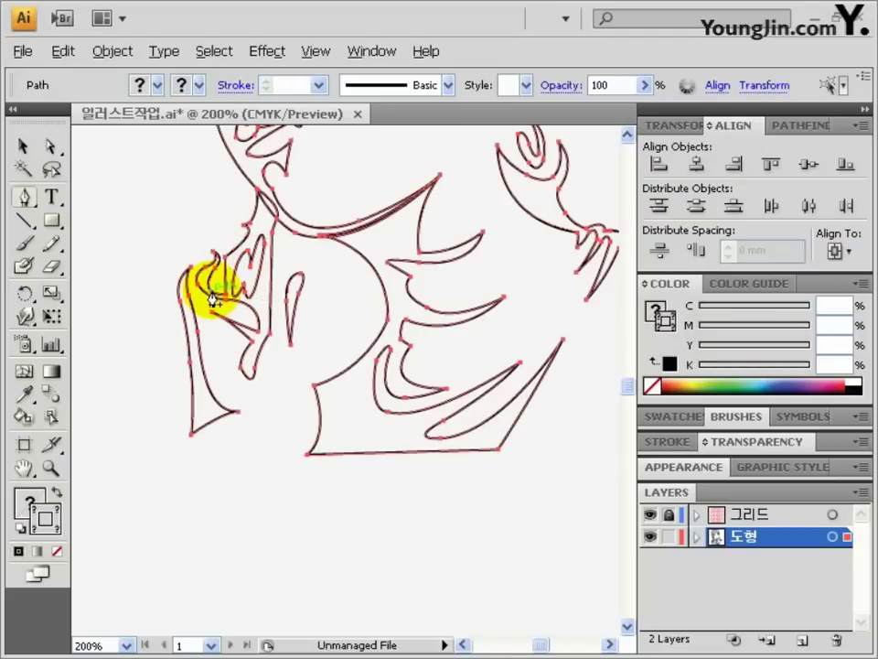
left_click(785, 128)
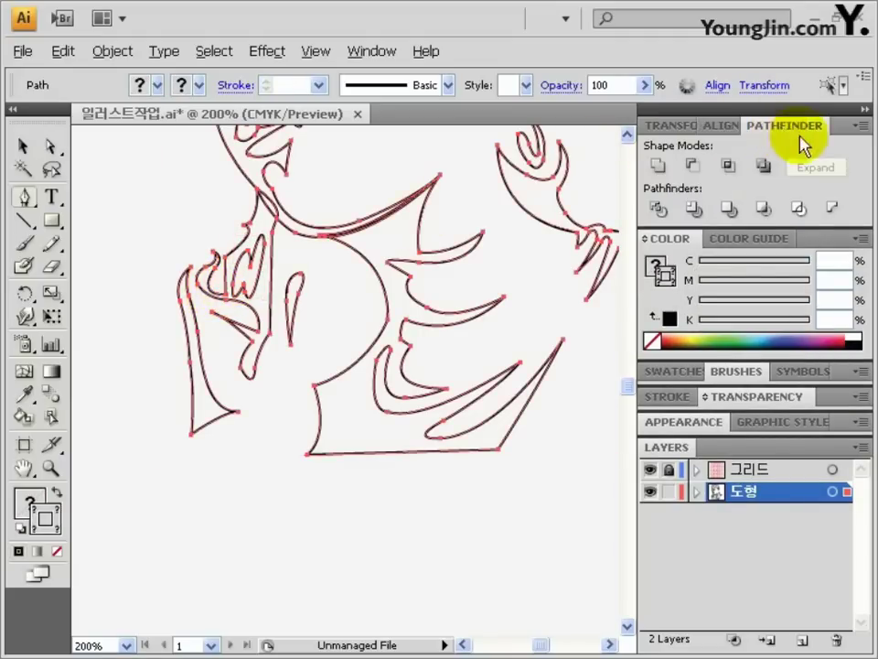
left_click(658, 167)
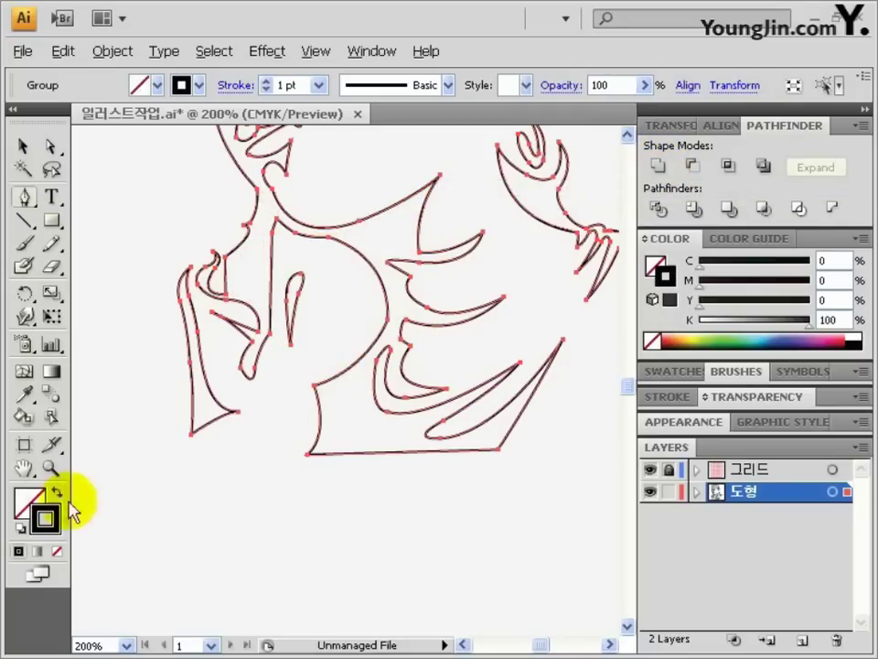
Remove the stroke from the Buddha figure, fill it with C 60, M 70, Y 80, K 20, and save the file.
left_click(57, 552)
double_click(28, 503)
double_click(644, 393)
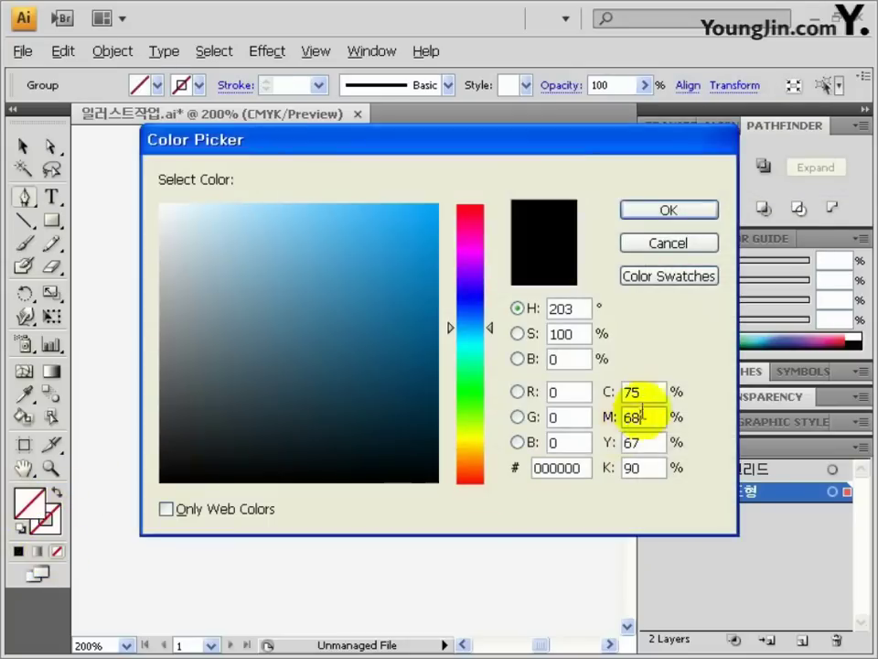
type("60")
key("Tab")
type("70")
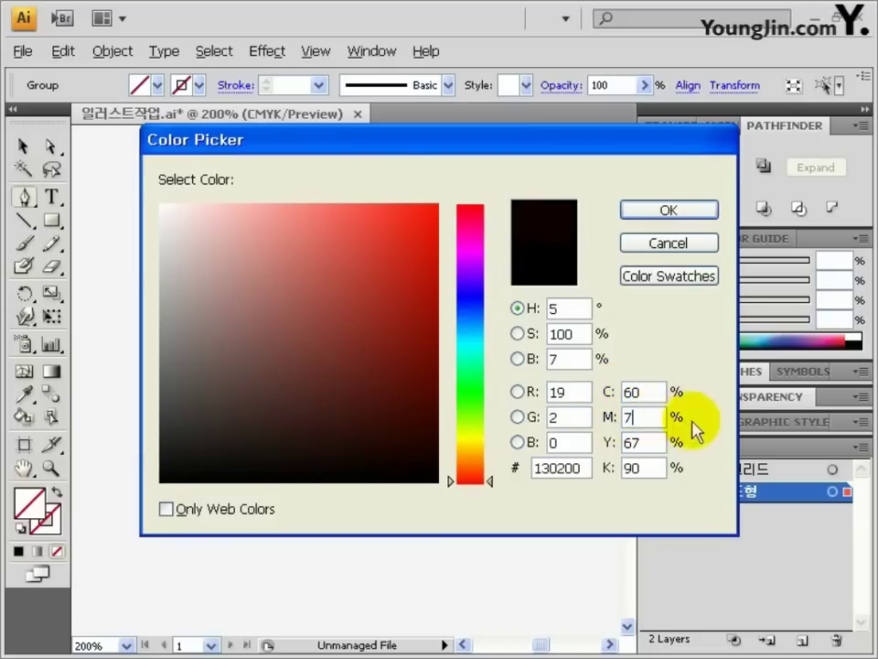
key("Tab")
type("80")
key("Tab")
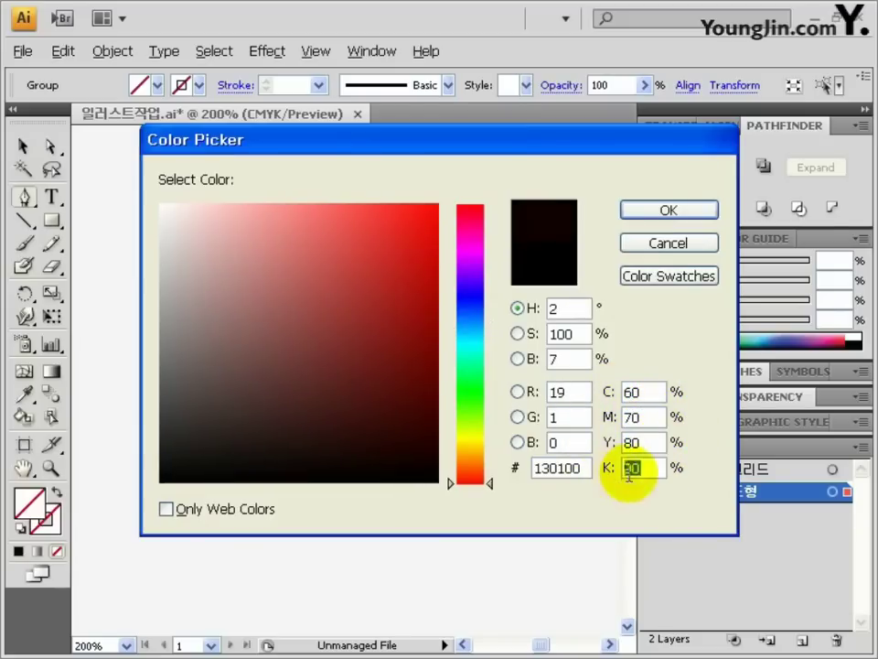
type("20")
left_click(651, 215)
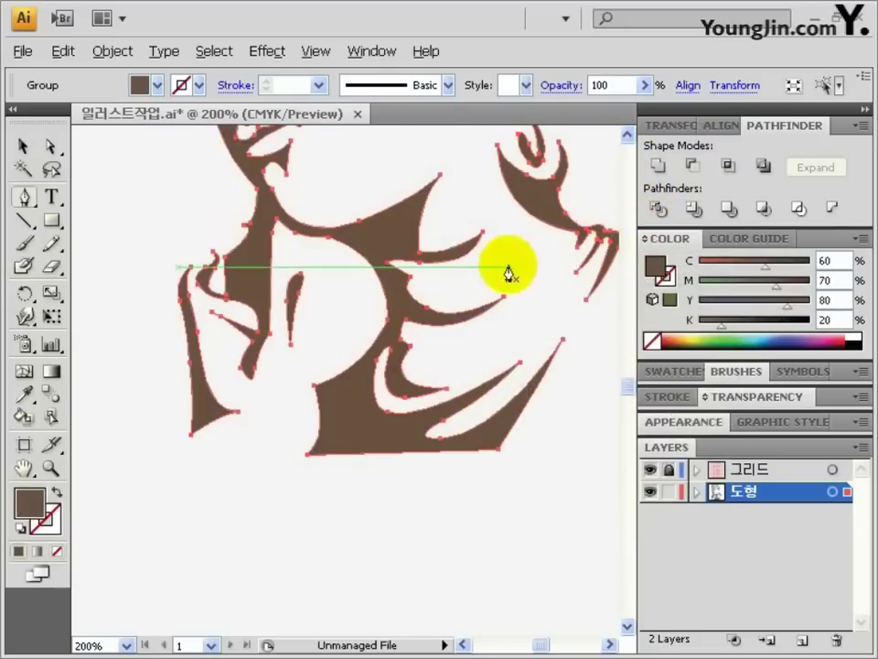
key("ctrl")
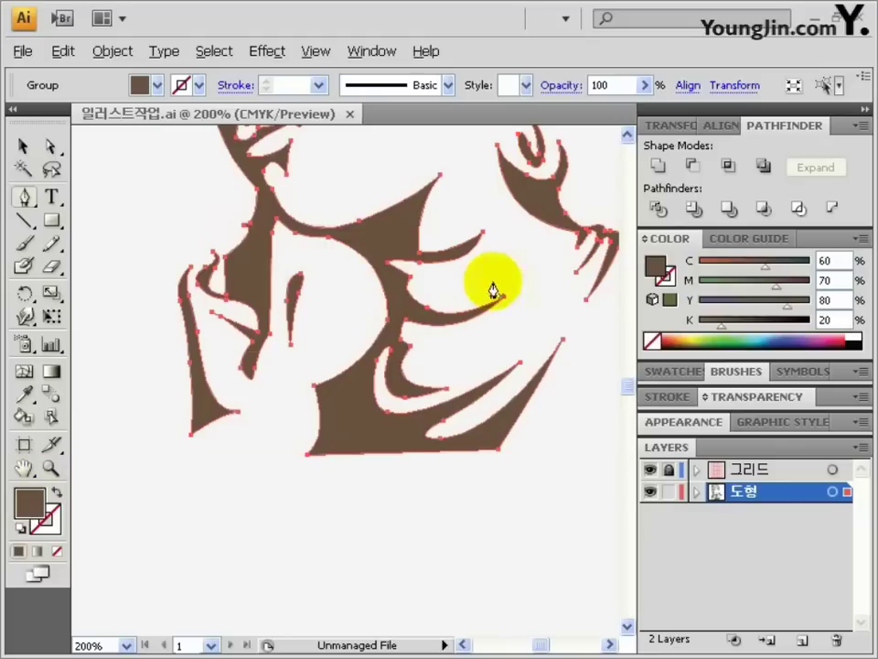
Draw a circle on empty canvas away from the Buddha figure, with no fill and a 1 pt stroke in the same brown.
left_click(24, 146)
left_click_drag(513, 333, 161, 500)
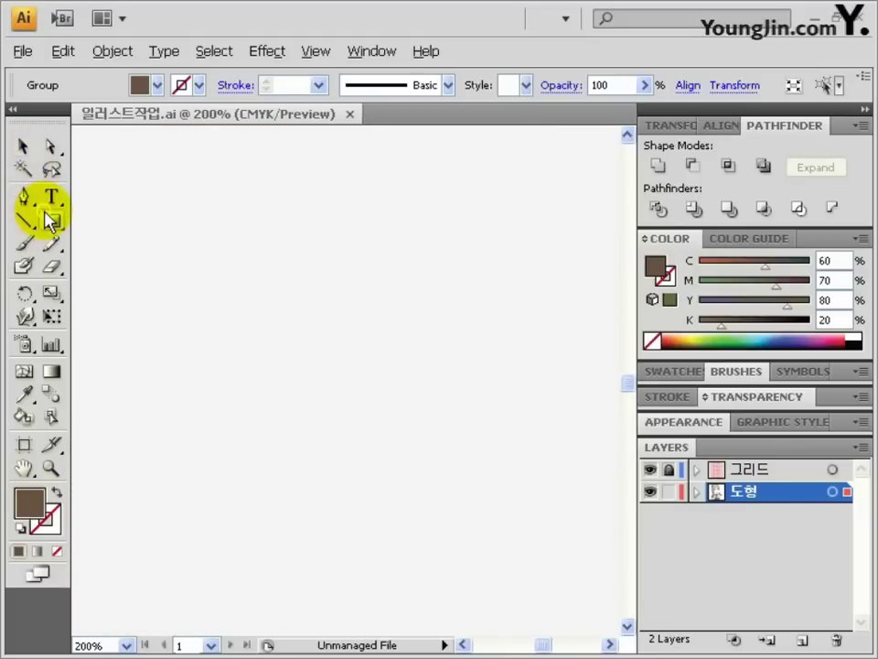
left_click_drag(52, 221, 92, 268)
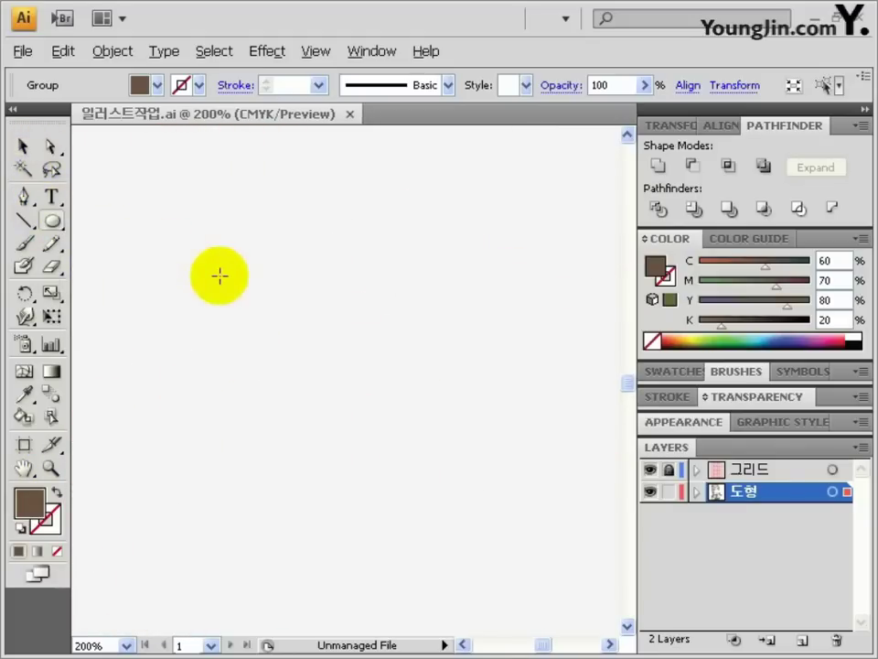
mouse_move(201, 257)
left_mouse_down()
mouse_move(479, 455)
mouse_move(408, 386)
left_mouse_up()
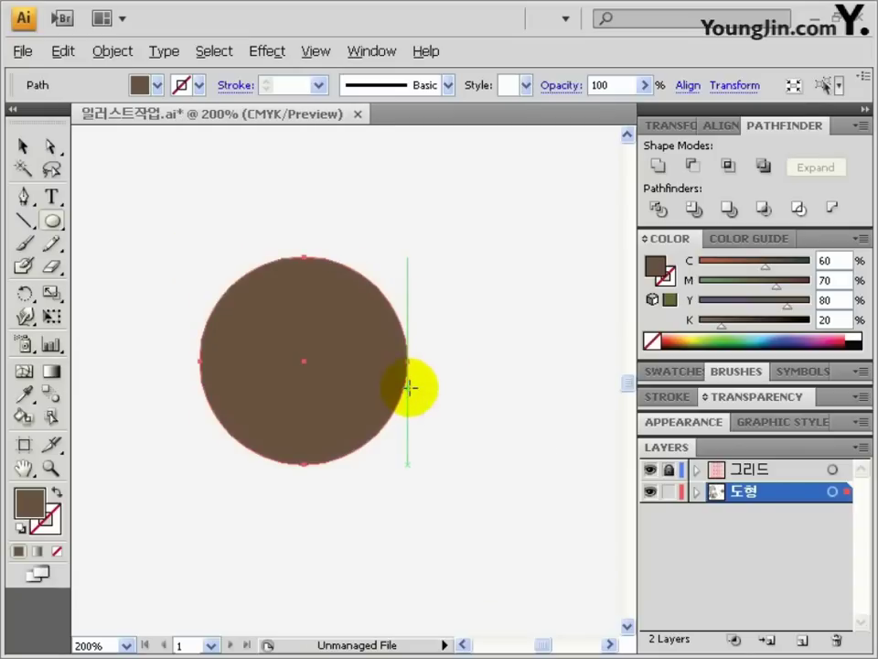
left_click(59, 555)
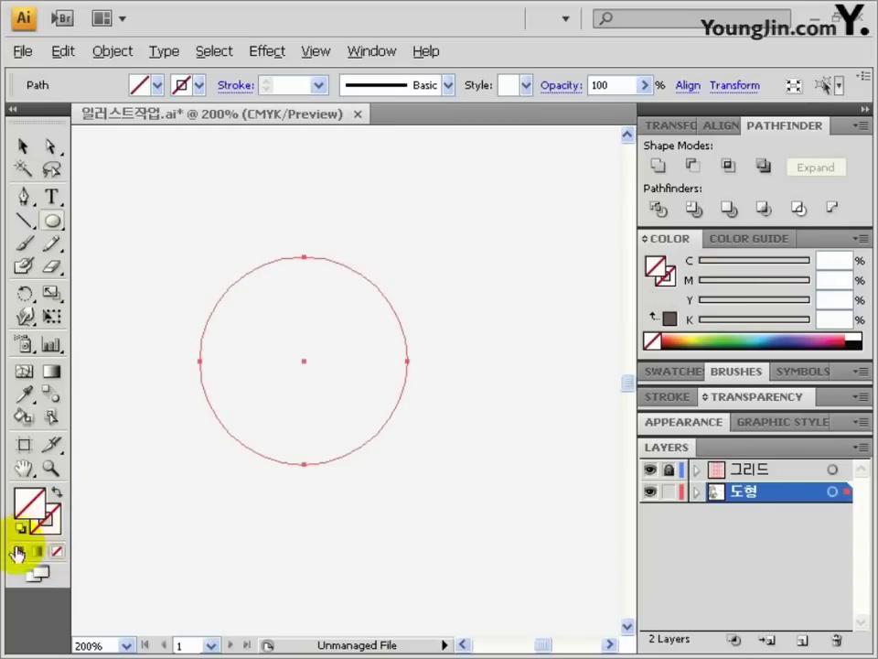
left_click(45, 520)
left_click(18, 552)
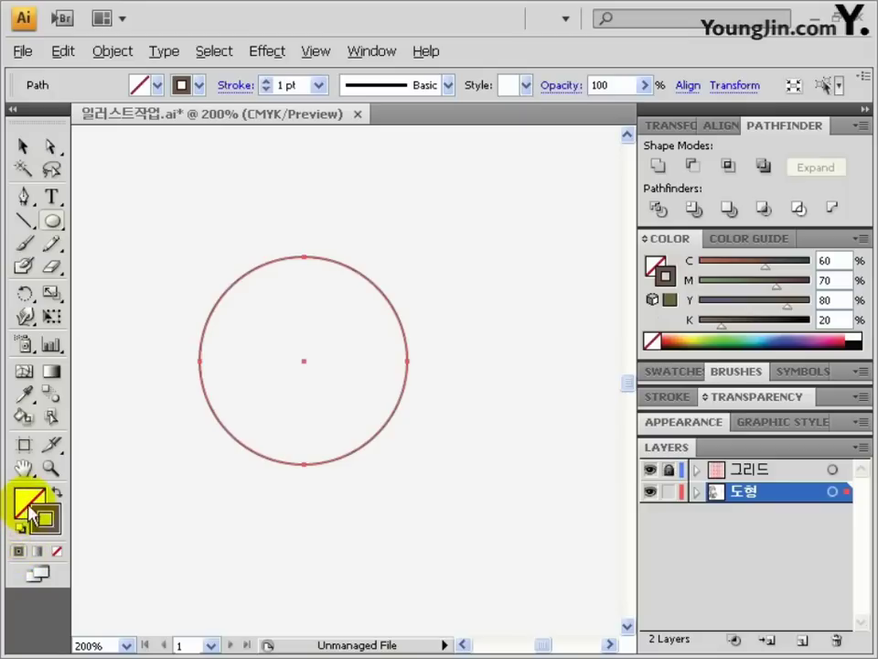
Make a 50% uniformly scaled copy of the circle and left-align it with the outer circle, using Align to Selection.
double_click(50, 296)
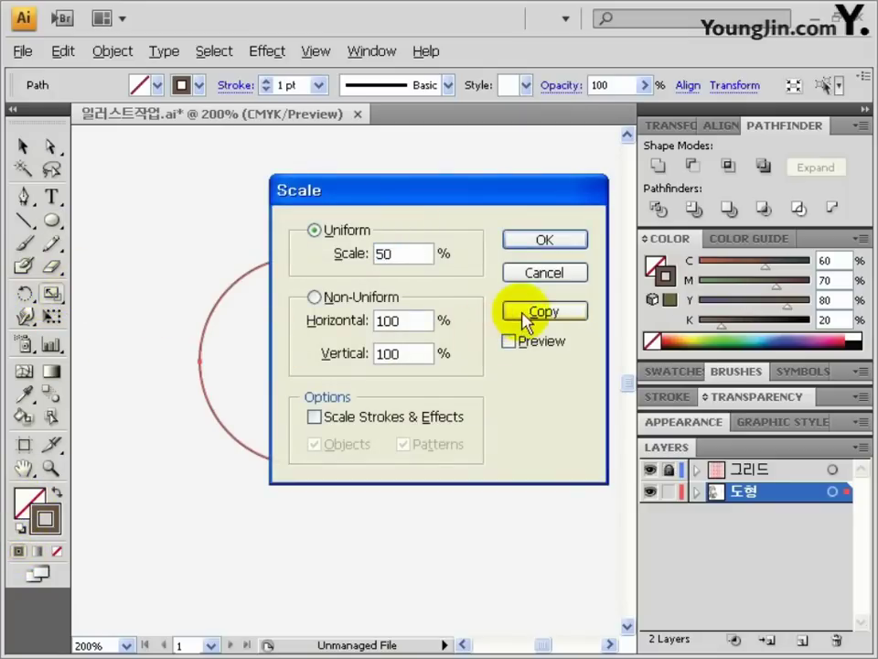
left_click(560, 315)
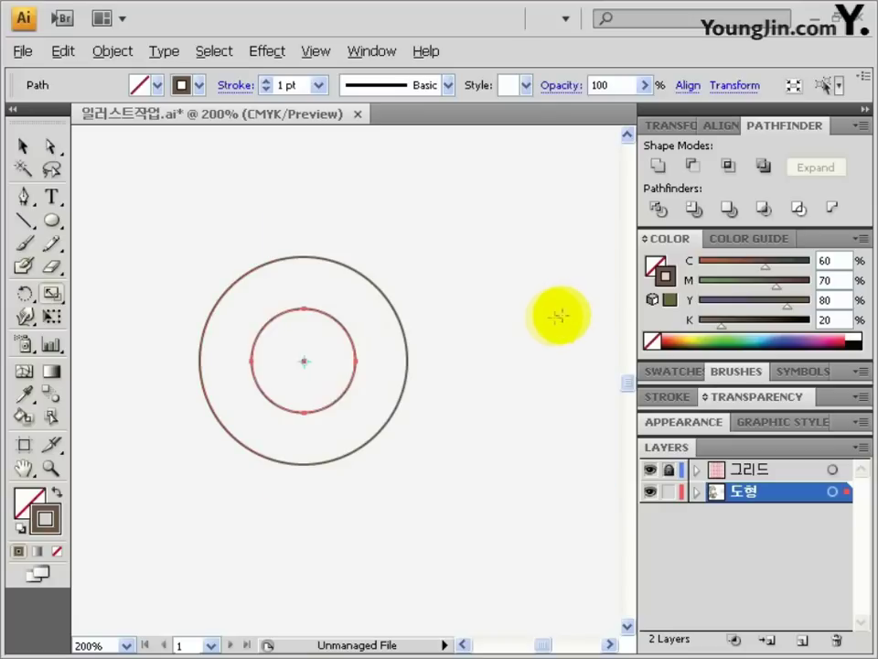
key("ctrl+a")
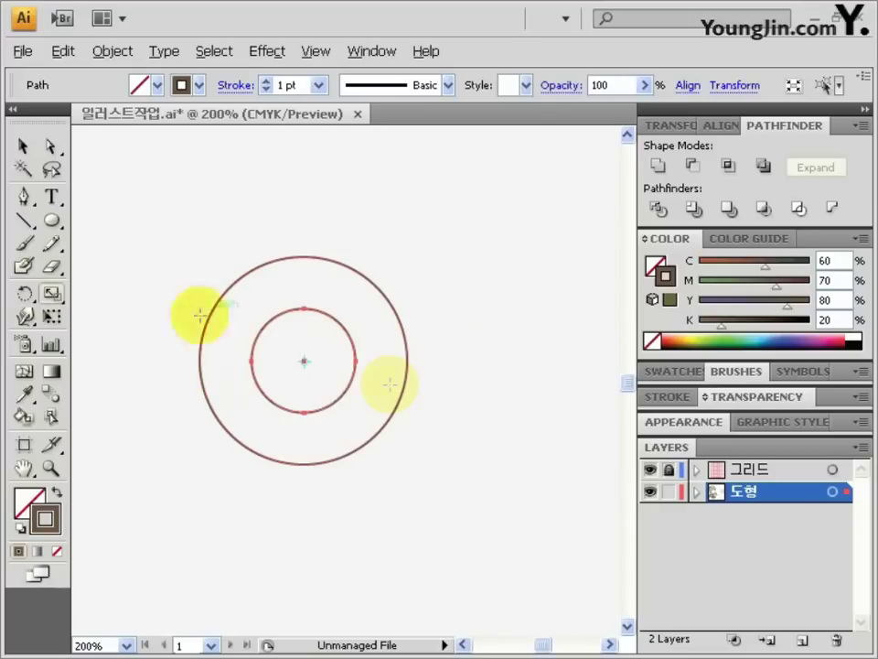
left_click(23, 147)
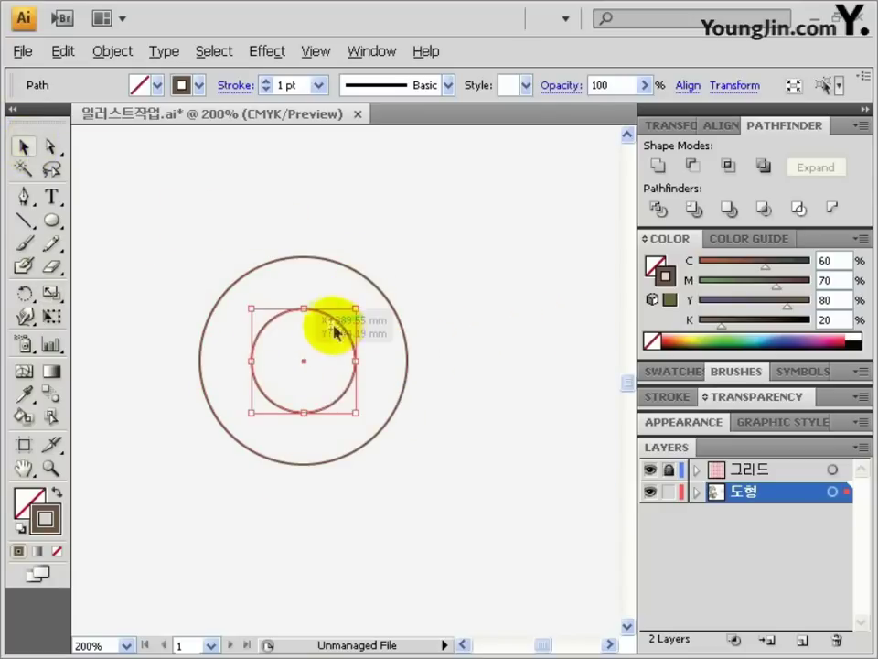
left_click_drag(265, 250, 314, 317)
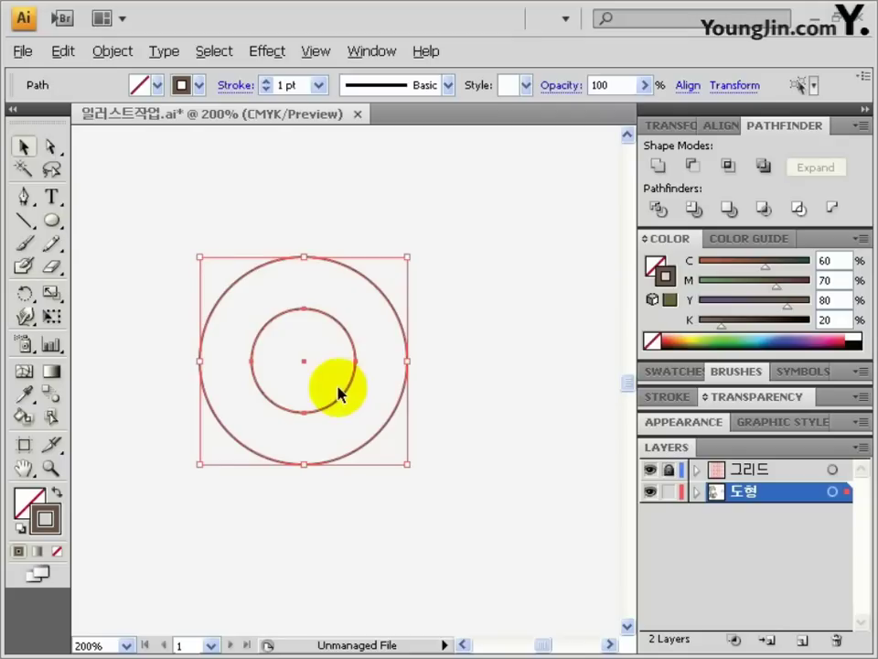
left_click(723, 124)
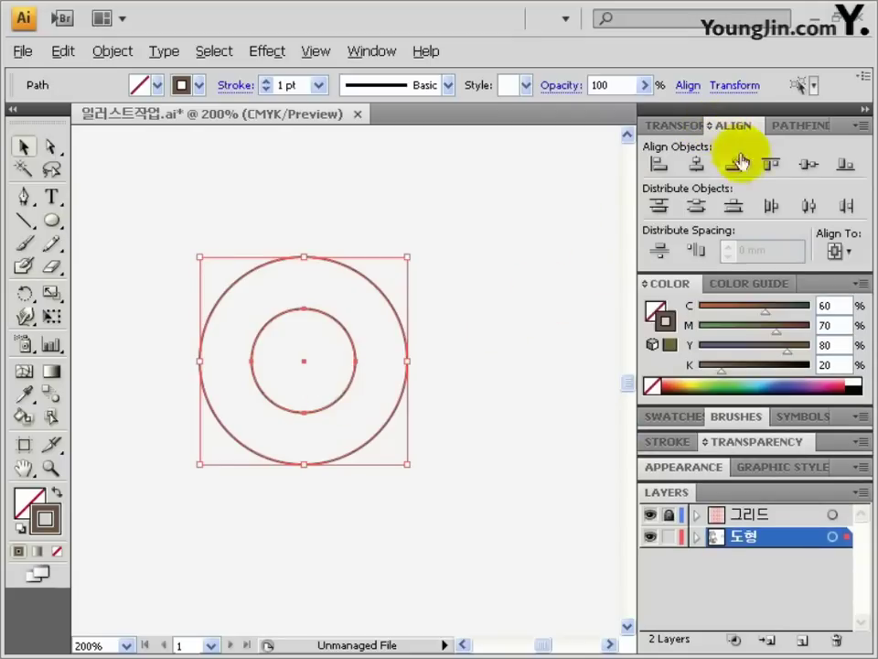
left_click(848, 253)
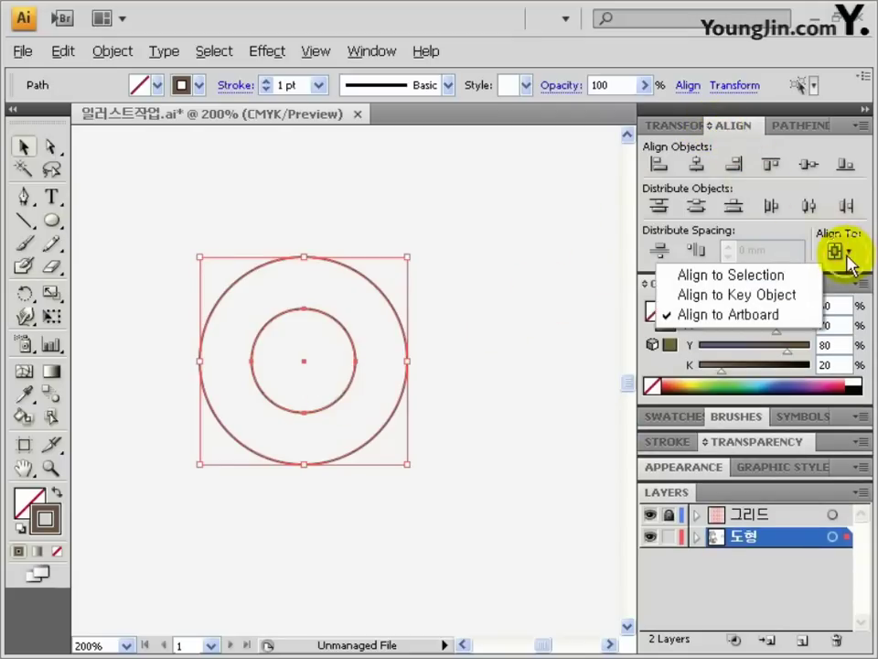
left_click(756, 275)
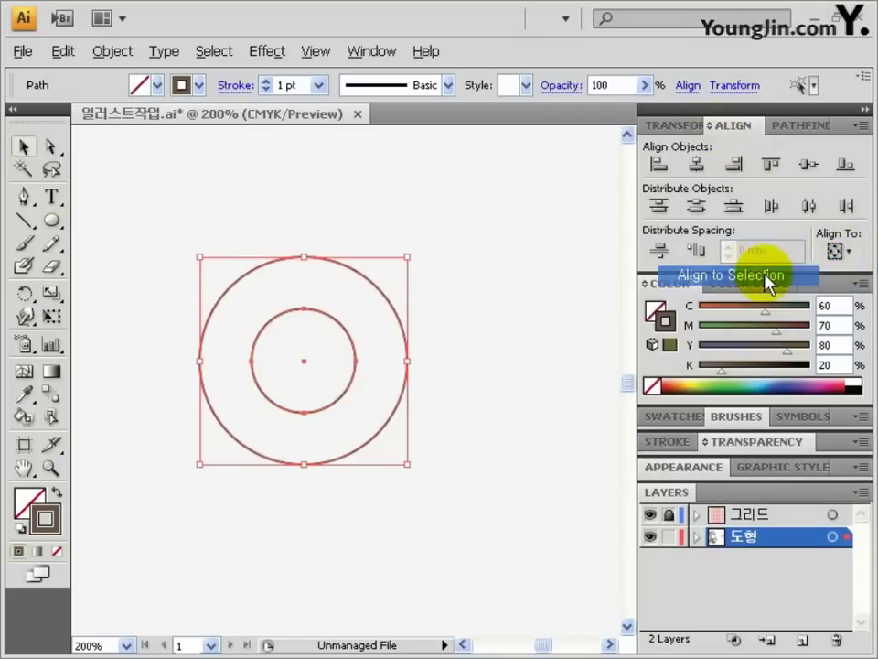
left_click(656, 167)
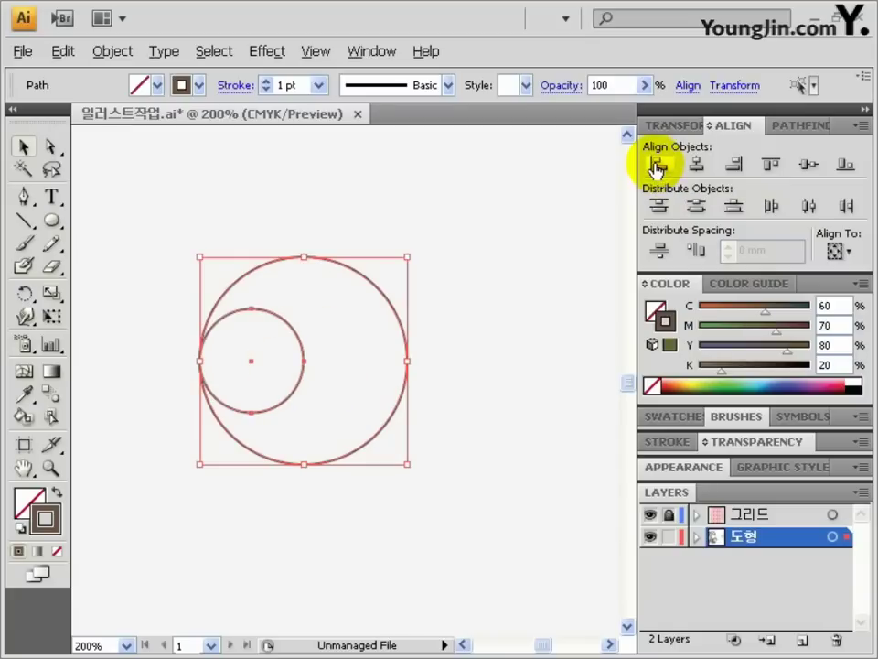
Copy the small circle into the right half of the large circle, right-align it with the large circle, and deselect everything.
left_click(287, 298)
left_click(284, 327)
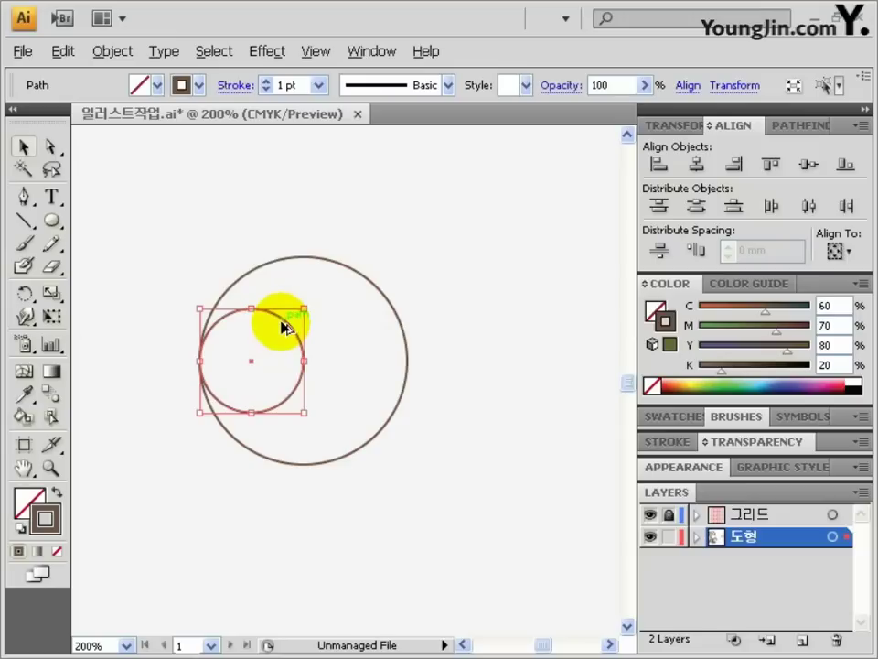
left_click_drag(283, 327, 386, 326)
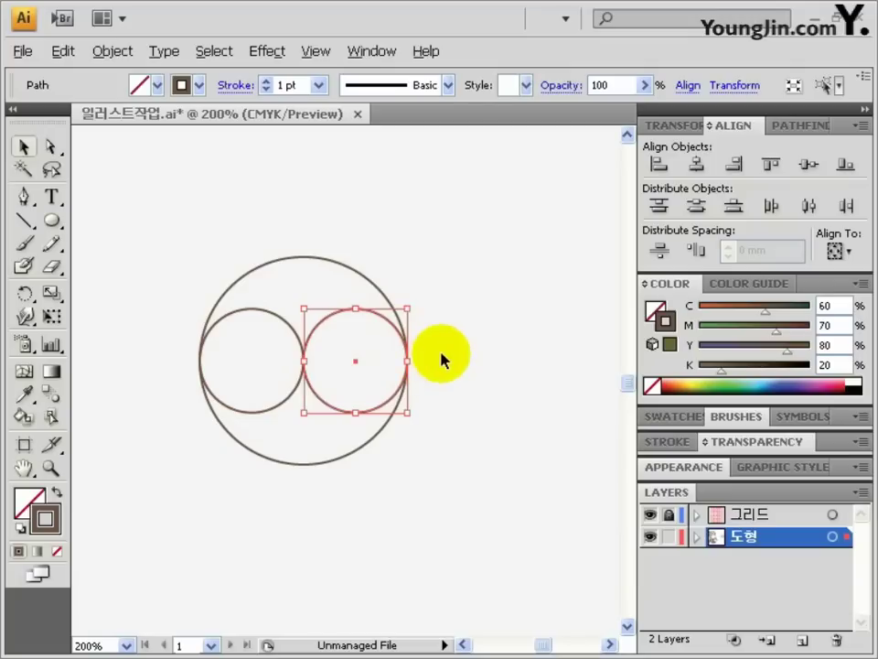
left_click_drag(320, 235, 341, 285)
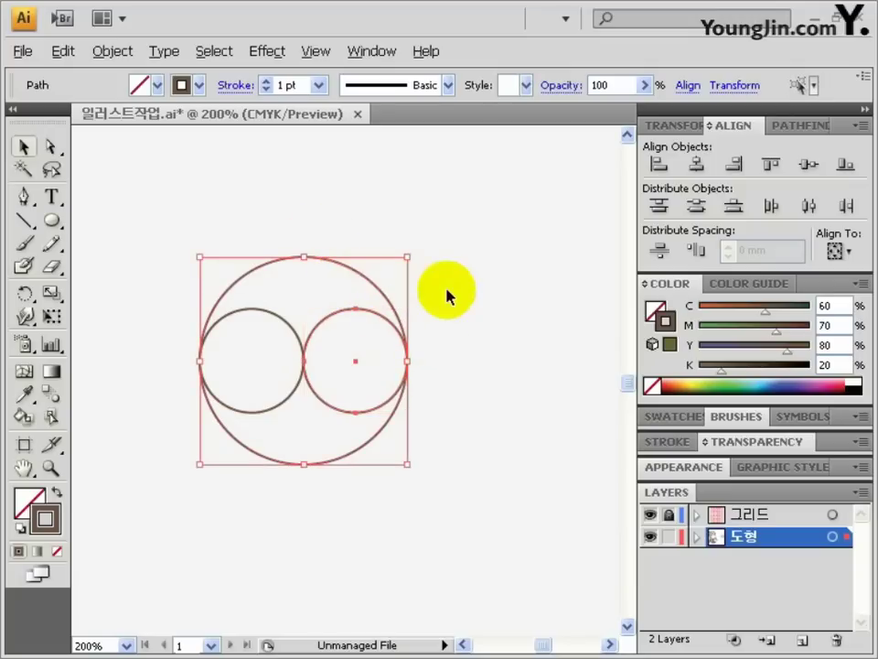
left_click(724, 169)
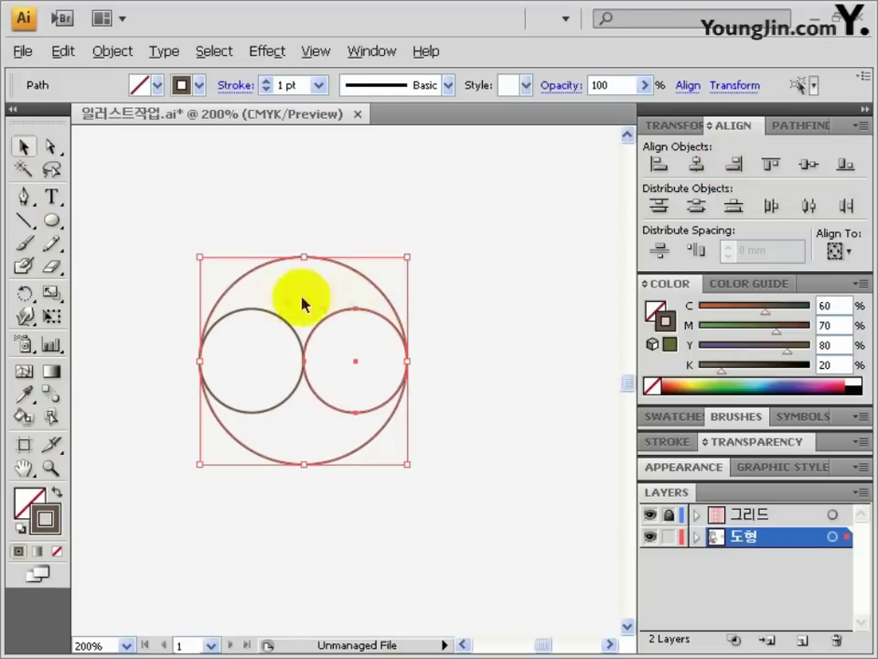
left_click(289, 216)
left_click(325, 278)
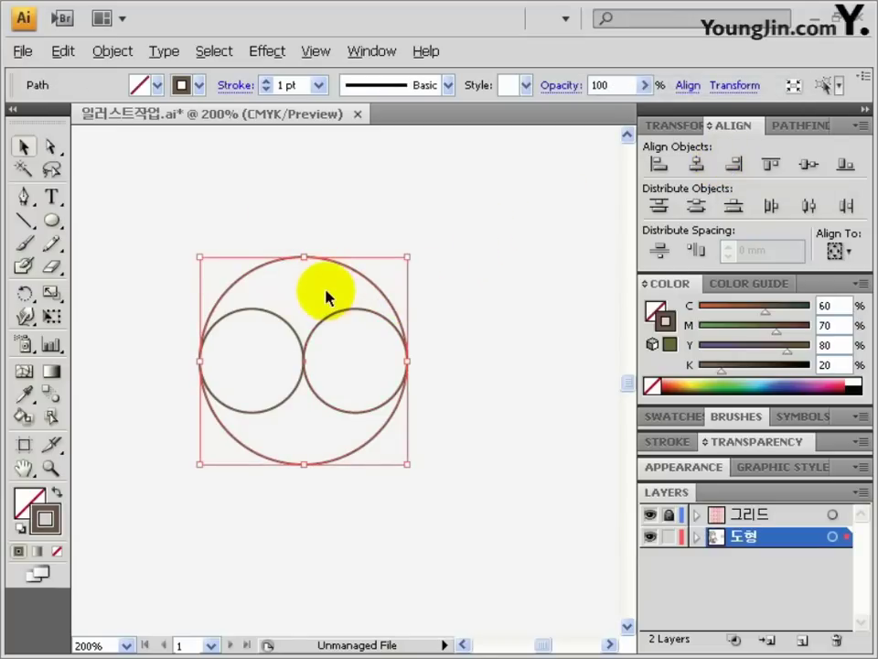
key("ctrl+shift+b")
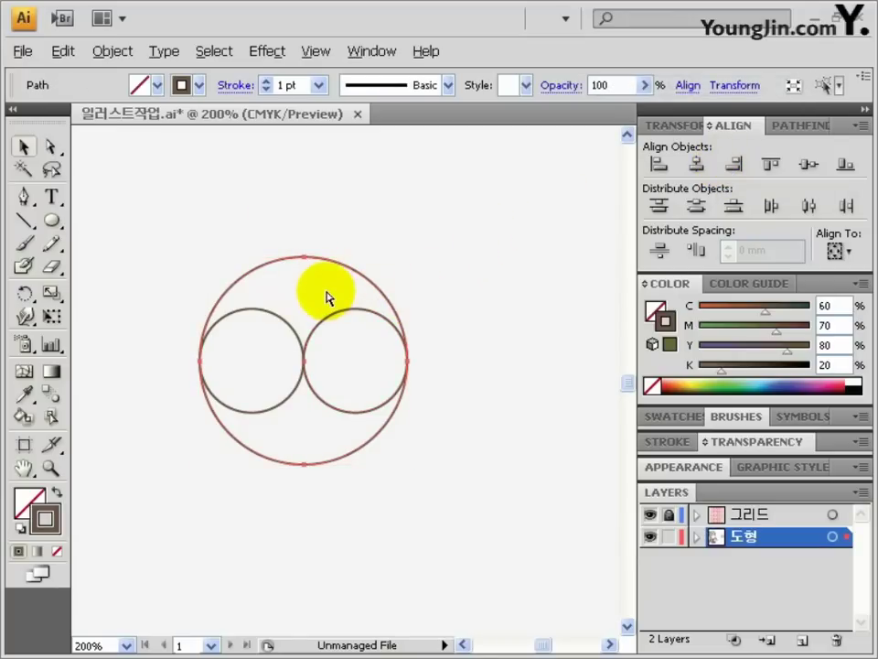
left_click(328, 297)
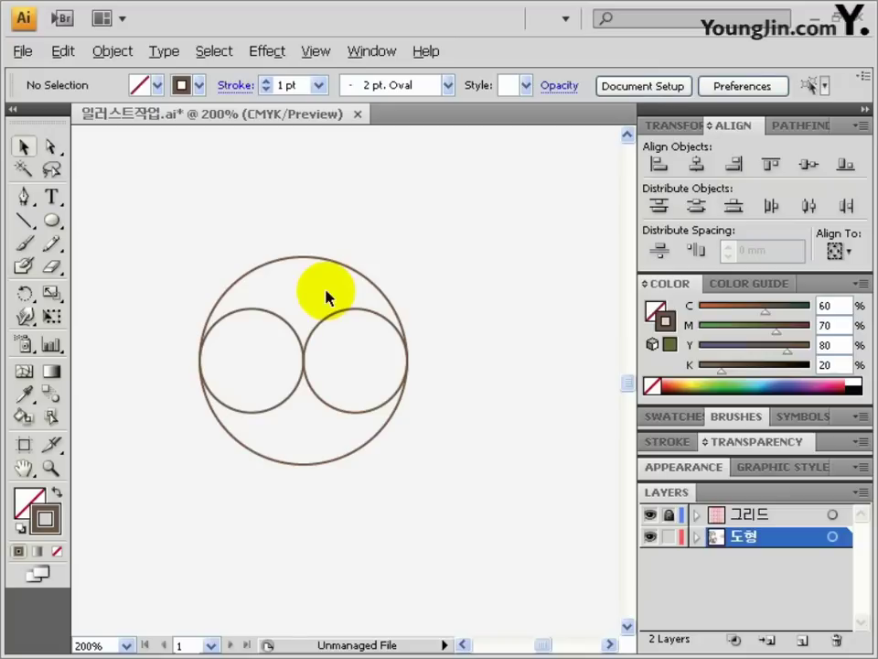
Delete the top anchor point of the left small circle and the bottom anchor point of the right one.
left_click(52, 147)
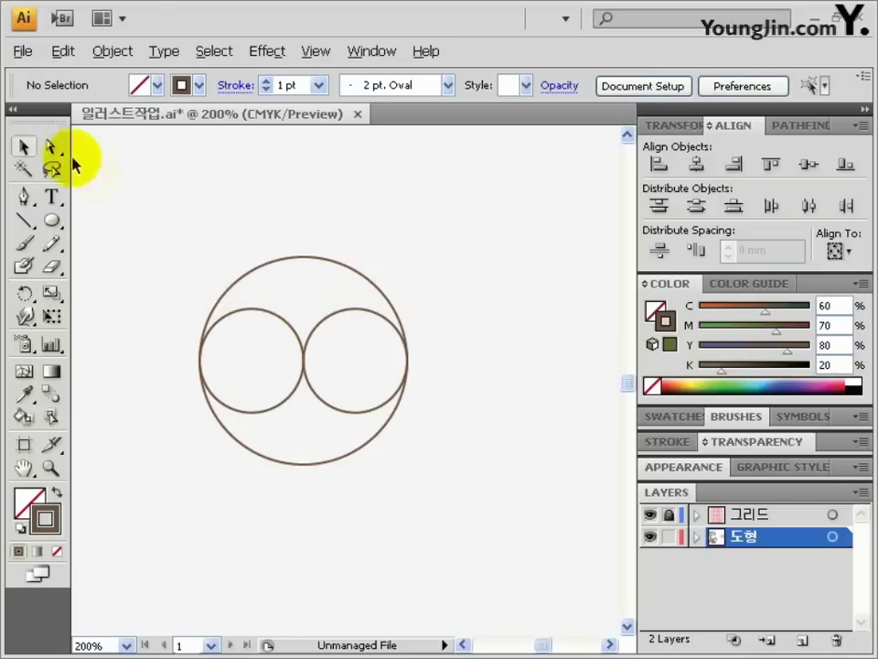
left_click(252, 311)
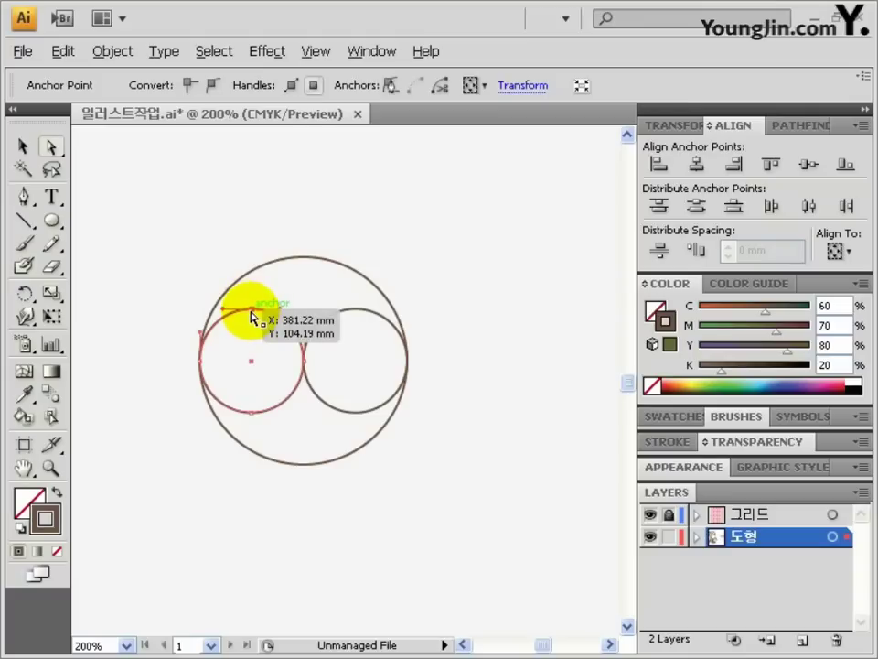
left_click(255, 311)
left_click(354, 413, "shift")
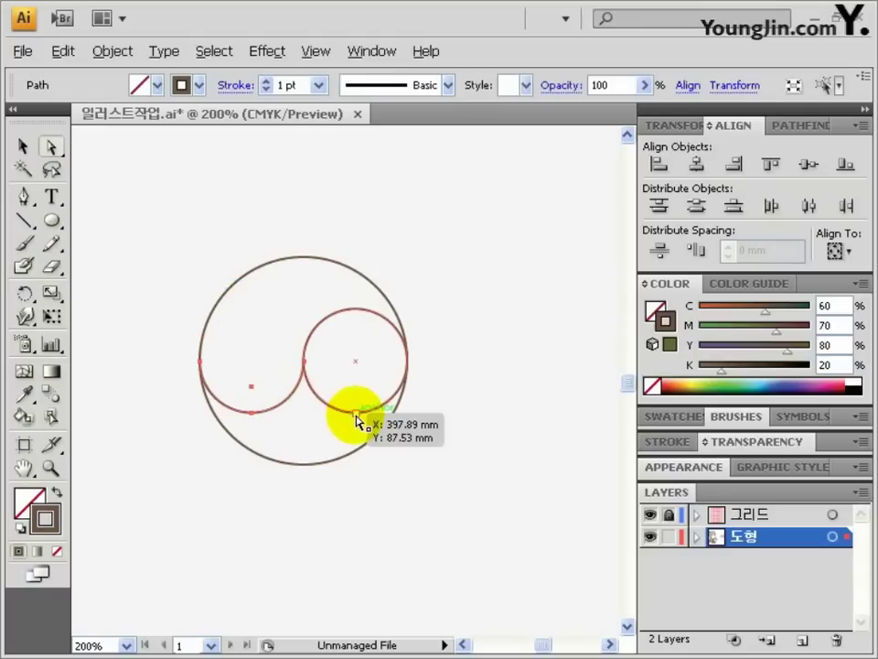
left_click(356, 416)
key("Delete")
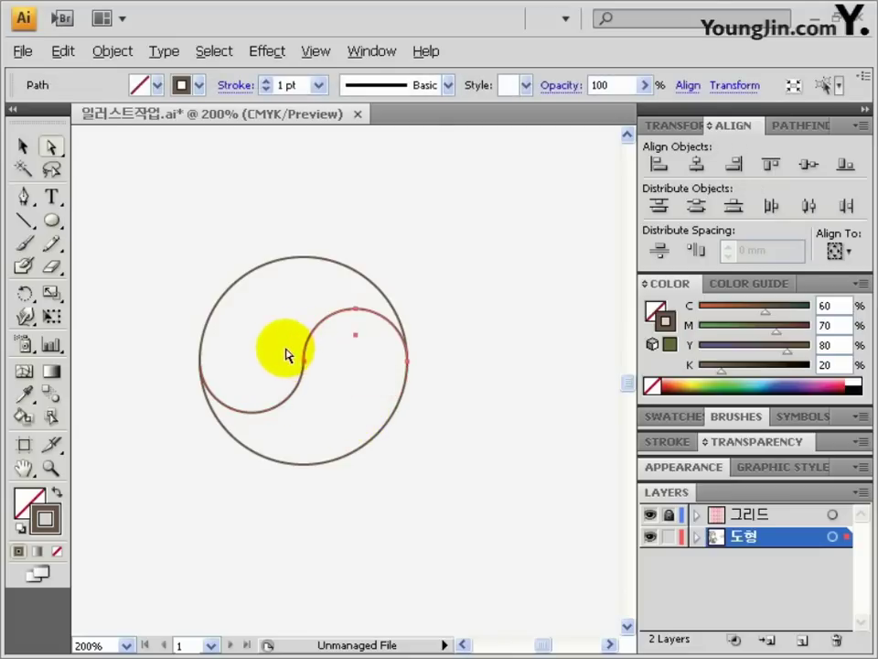
Join the two half-circle arcs at the centre of the large circle with a Corner point.
left_click_drag(296, 353, 317, 378)
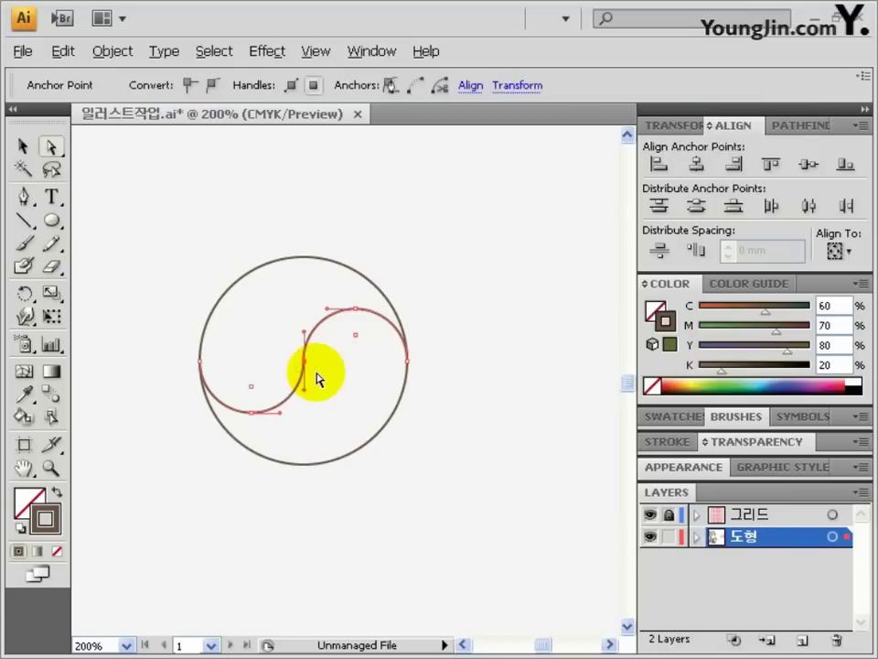
key("ctrl+j")
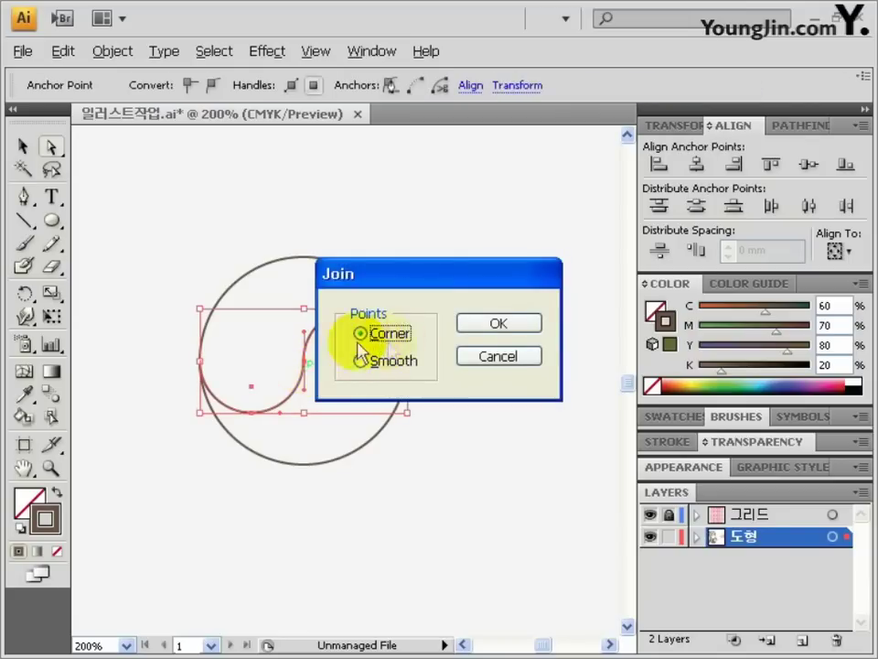
left_click(475, 326)
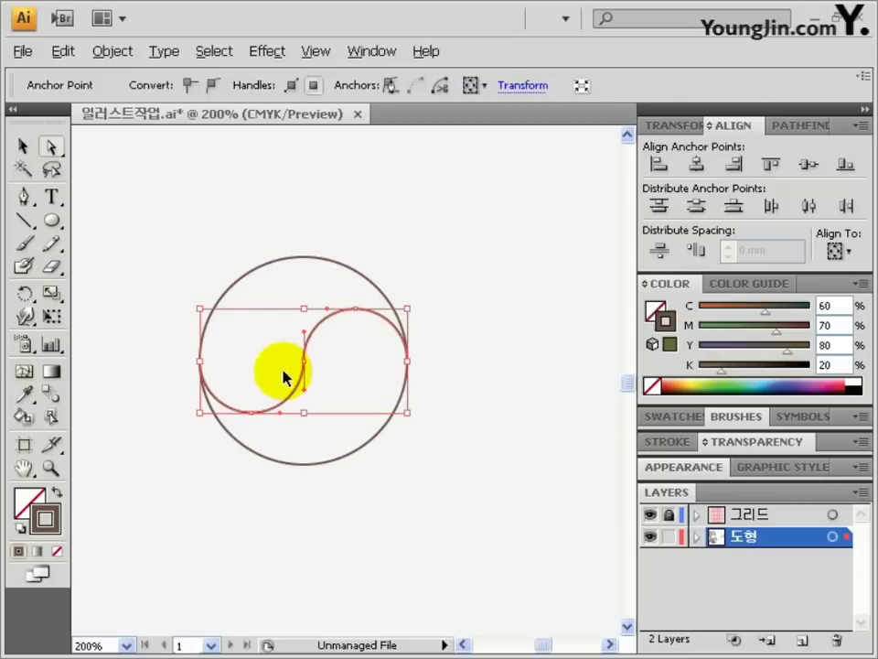
Select the large circle and the S-curve, split them with Pathfinder Divide, and ungroup the resulting pieces.
key("ctrl+a")
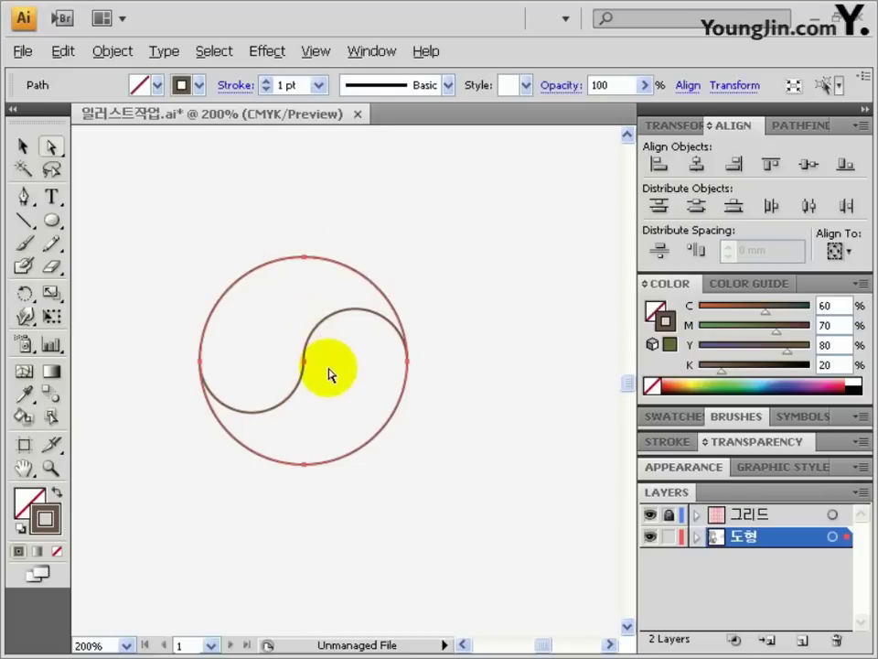
left_click(24, 147)
left_click_drag(334, 319, 477, 479)
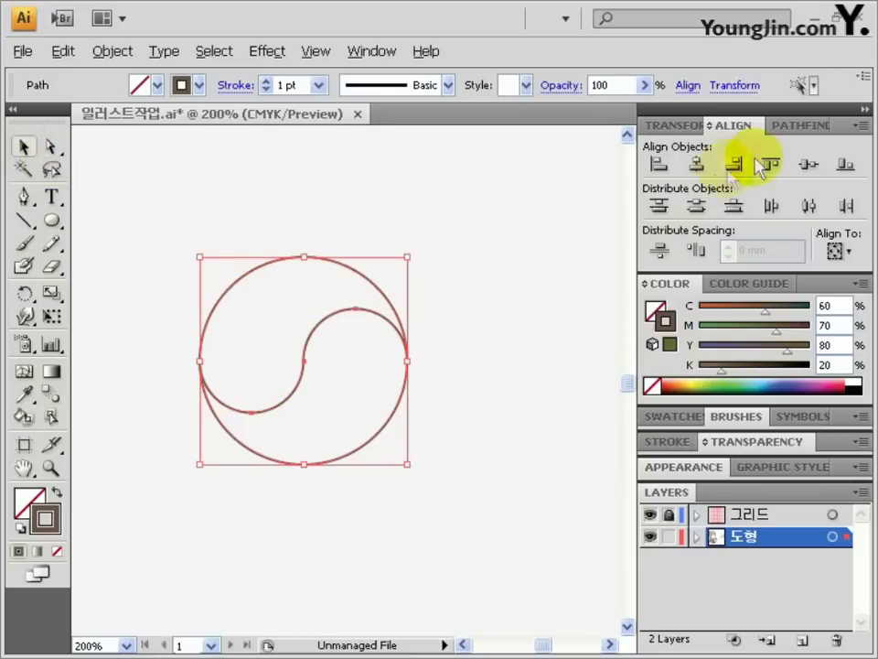
left_click(790, 127)
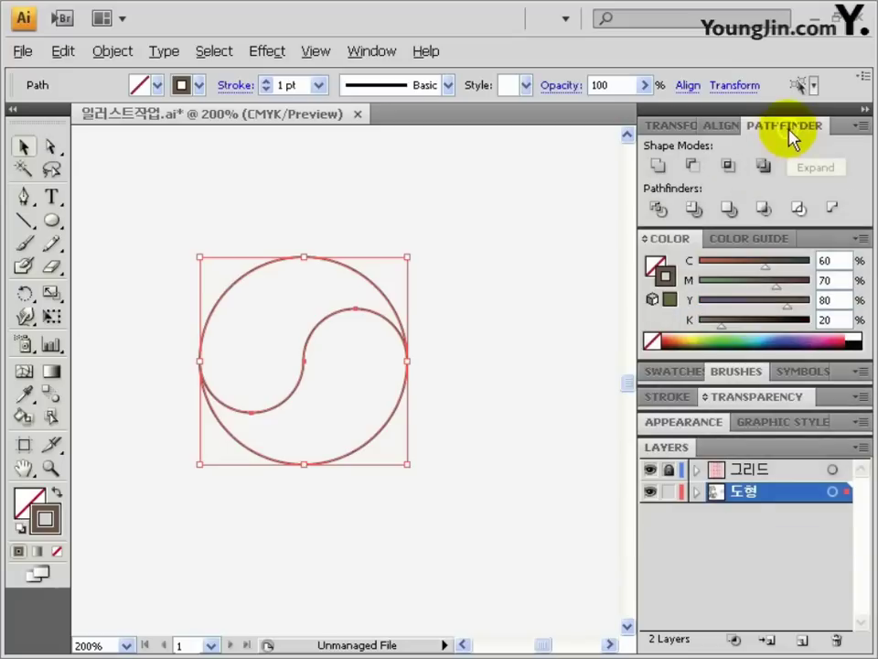
left_click(653, 211)
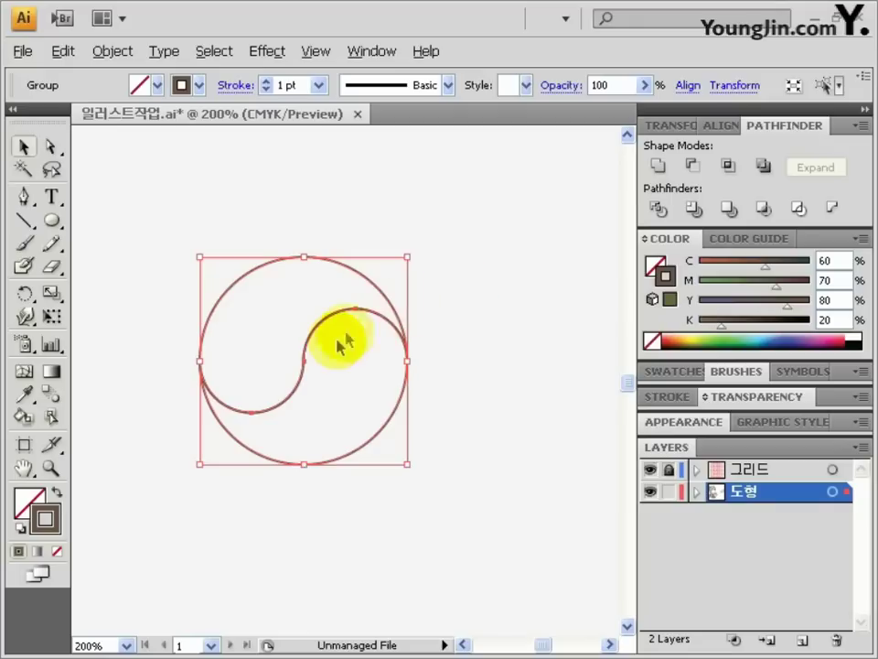
key("ctrl")
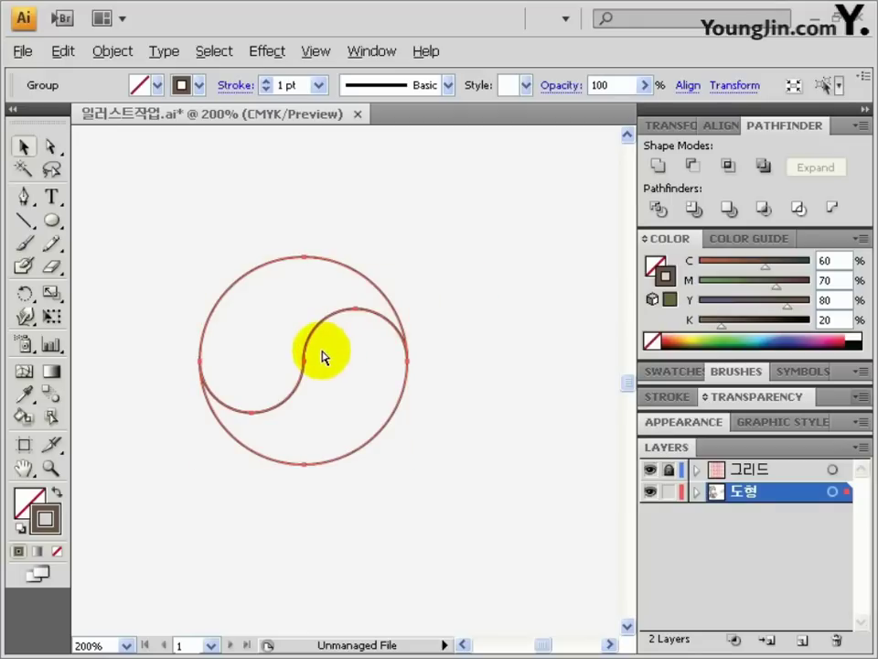
key("ctrl+shift+b")
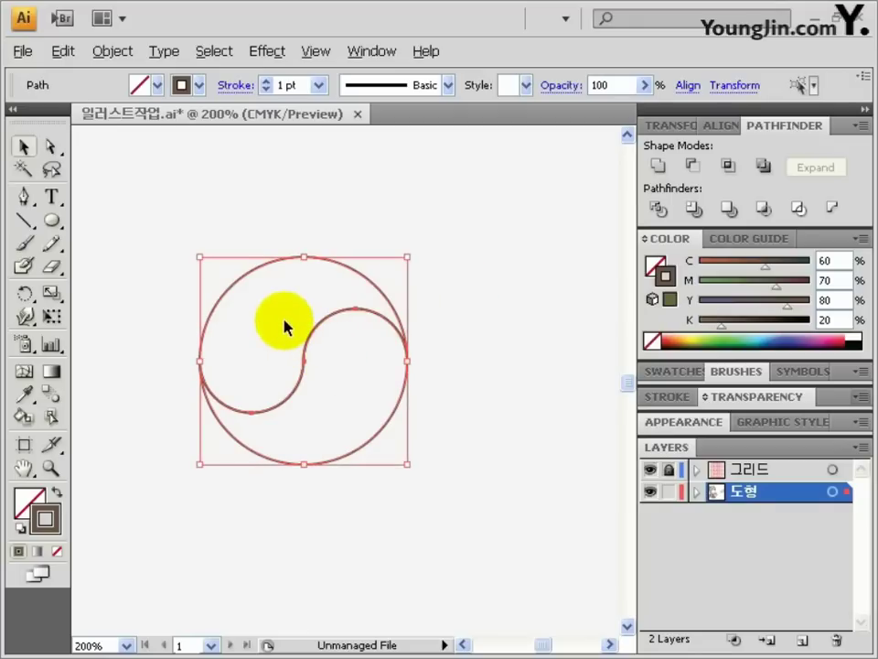
Fill the upper half of the taegeuk circle with red: C 0, M 100, Y 100, K 0.
left_click(274, 272)
left_click(194, 390)
double_click(39, 512)
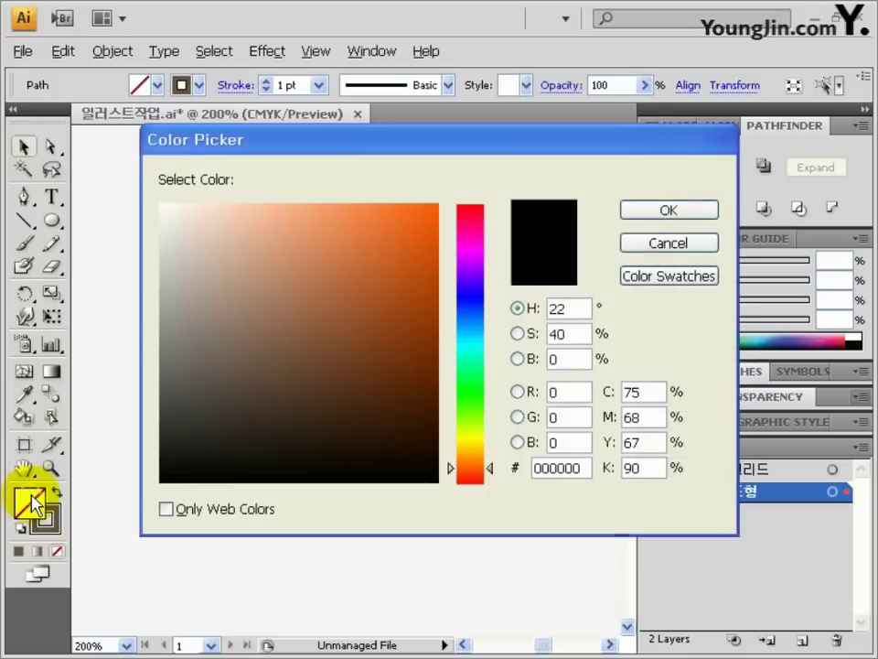
left_click_drag(661, 391, 575, 391)
type("0")
double_click(646, 418)
type("1")
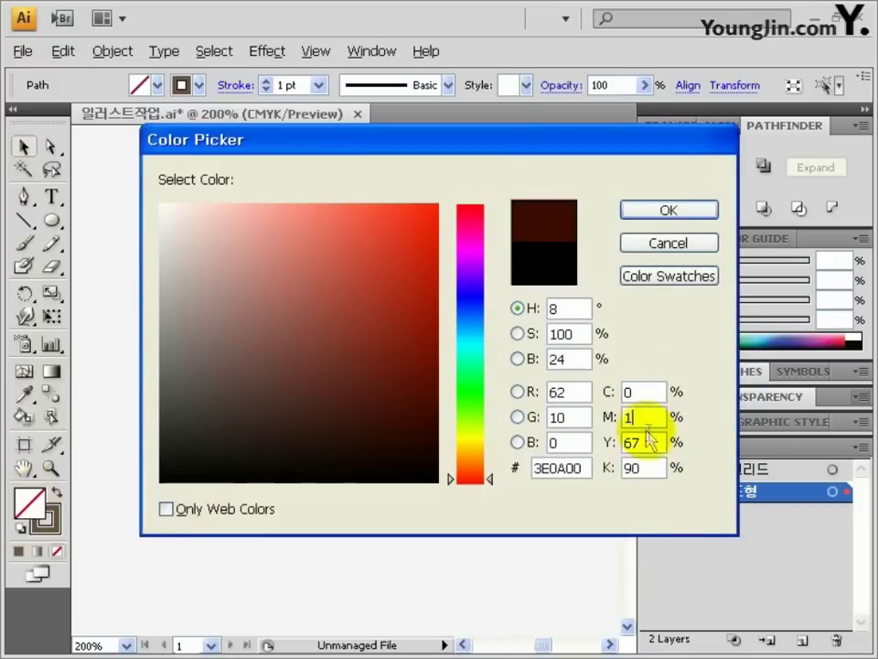
double_click(646, 442)
type("100")
key("Tab")
type("0")
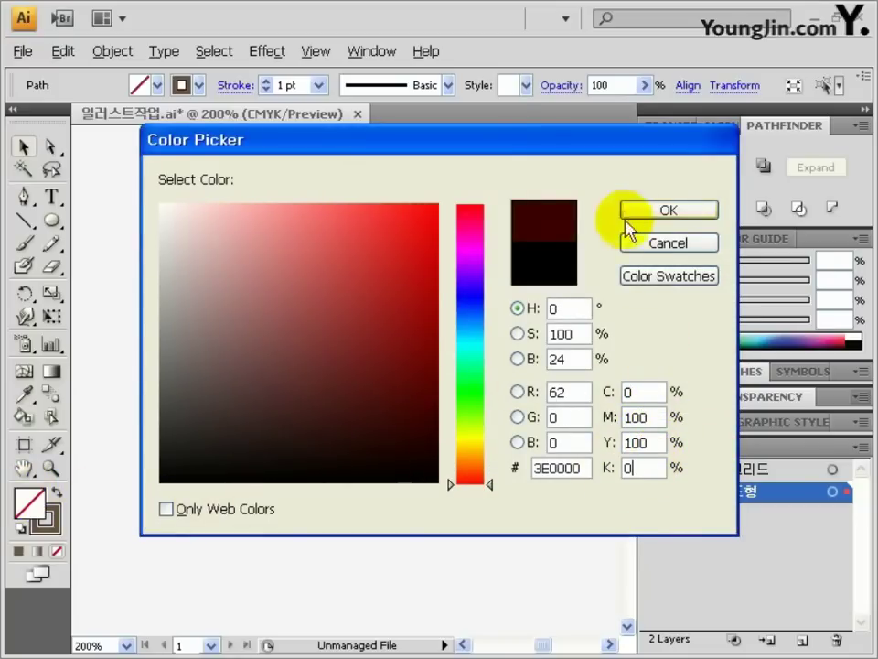
left_click(641, 211)
Fill the lower half of the taegeuk circle with blue: C 100, M 50, Y 0, K 0.
left_click(407, 361)
double_click(38, 515)
type("100")
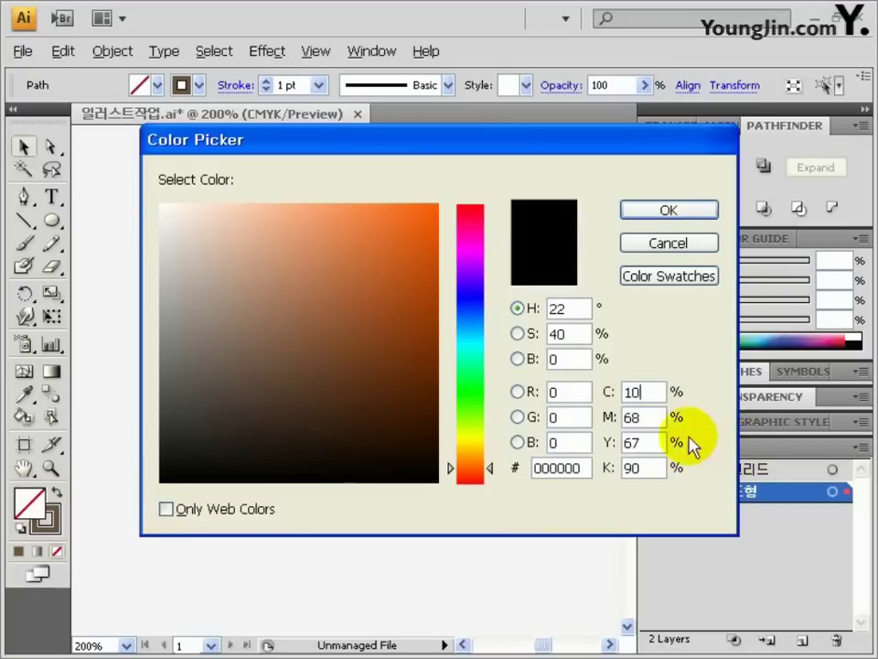
key("Tab")
double_click(629, 443)
type("0")
double_click(631, 466)
type("0")
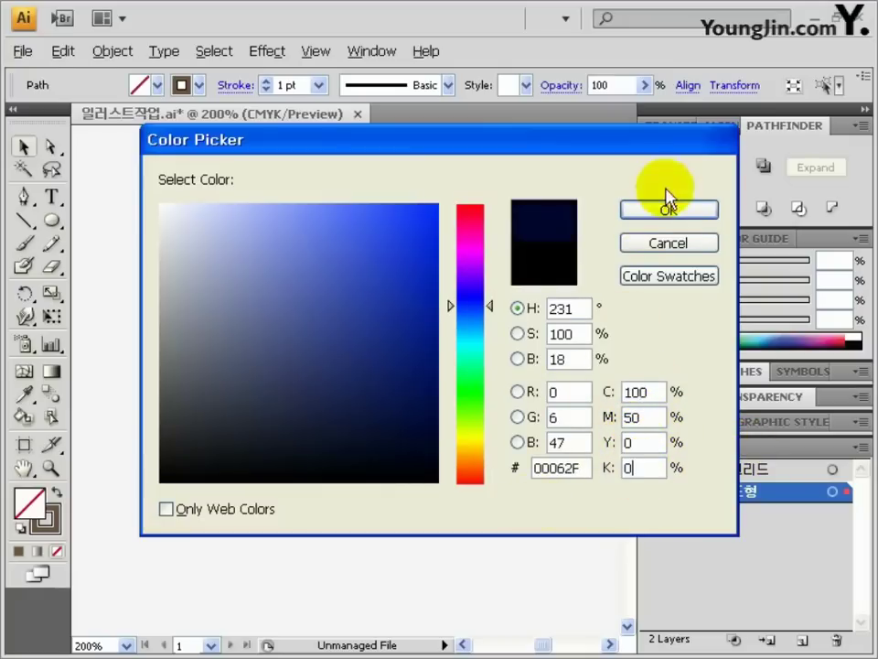
left_click(663, 210)
Select both halves of the taegeuk circle and remove their stroke.
left_click_drag(203, 252, 458, 529)
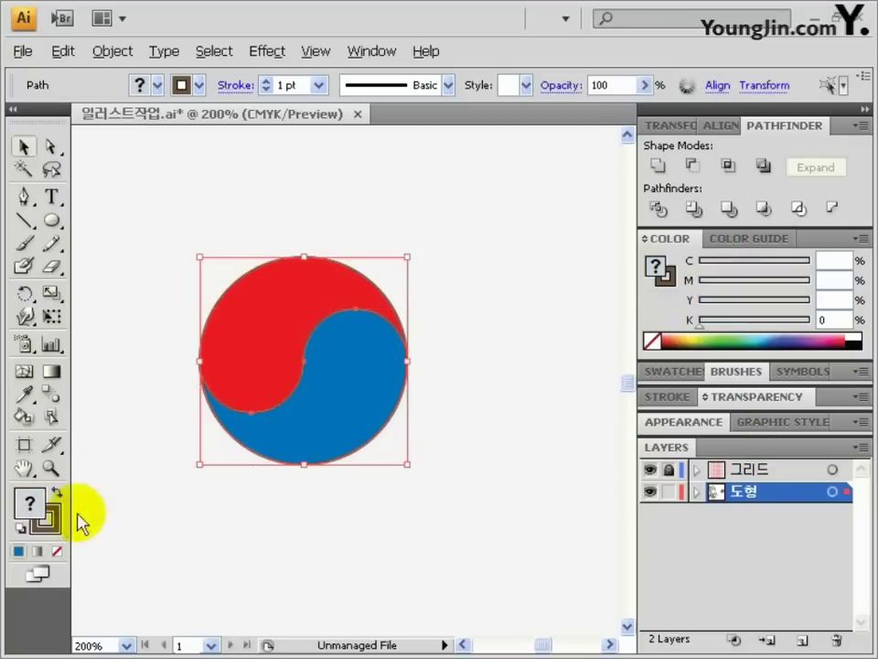
left_click(48, 519)
left_click(58, 549)
Show the document grid.
left_click(316, 51)
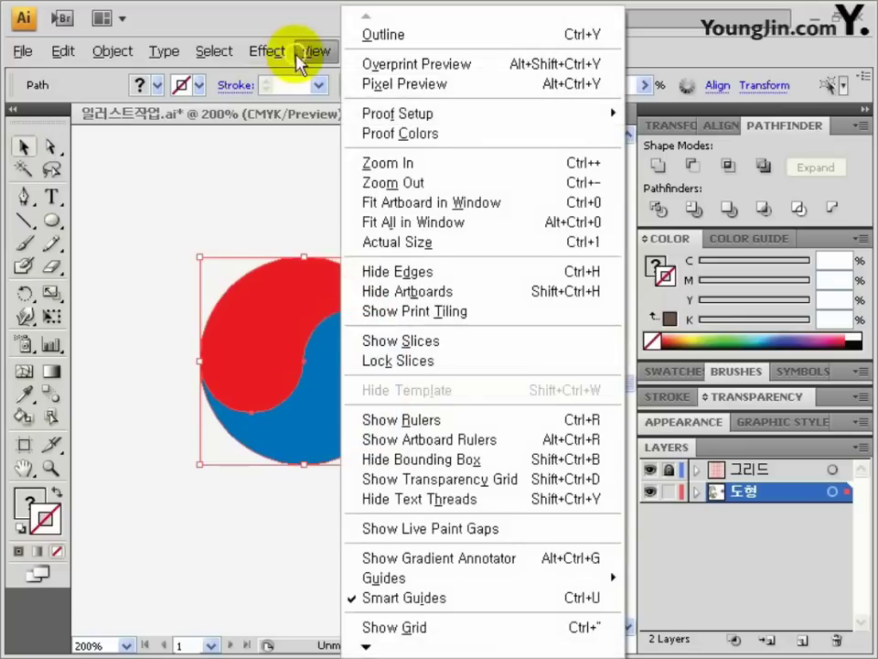
left_click(414, 628)
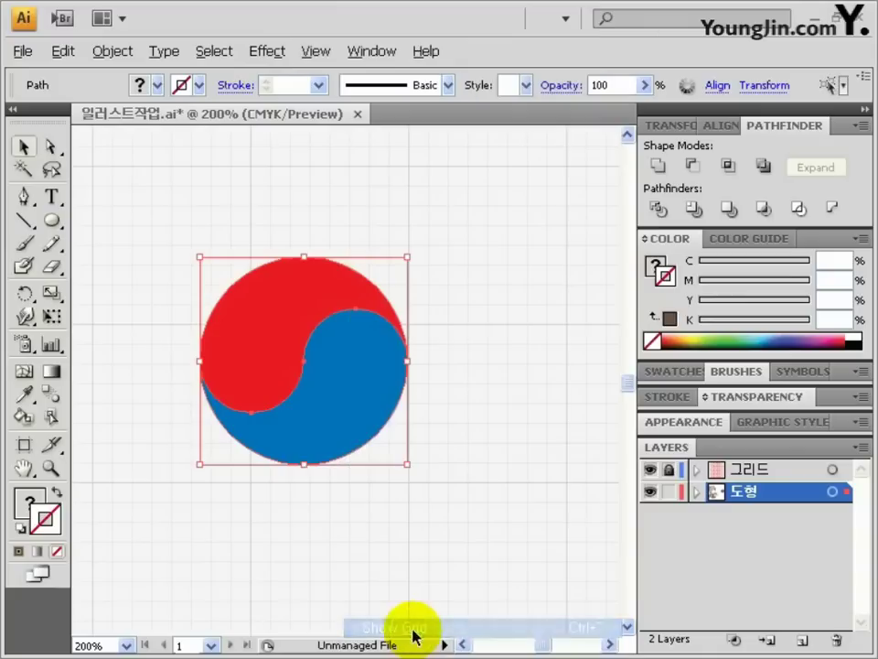
left_click(314, 53)
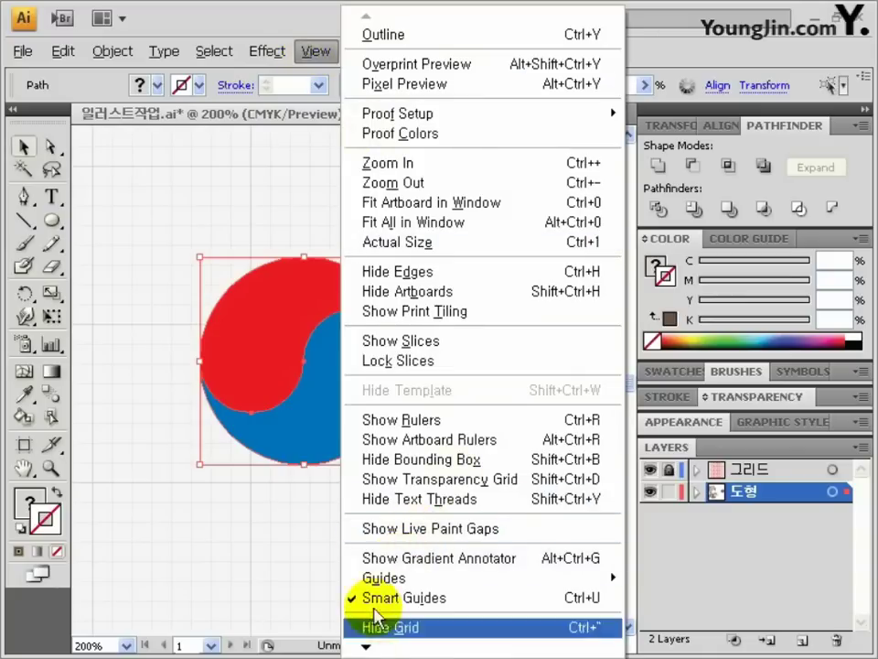
mouse_move(365, 640)
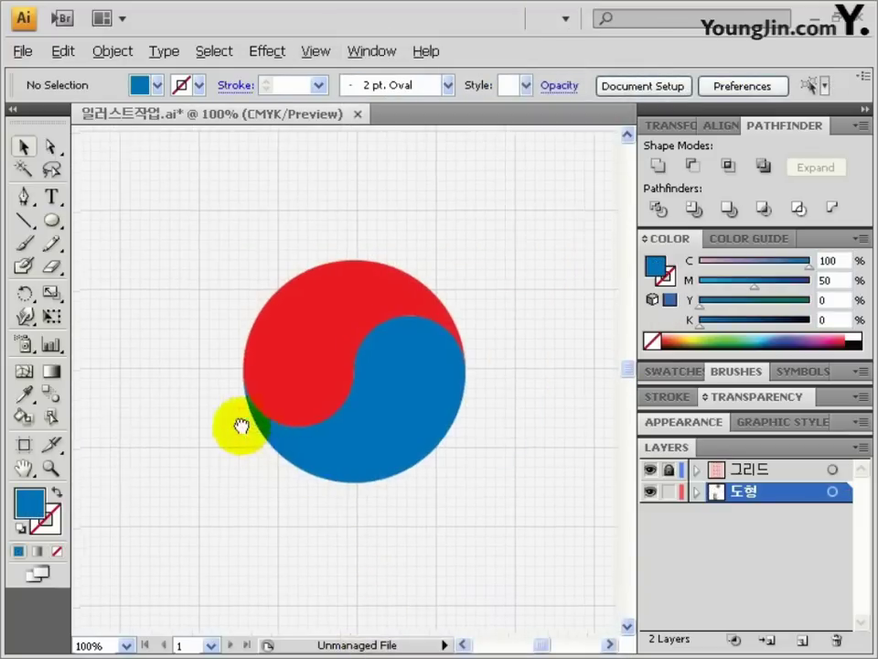
Draw a blue rectangle about 50.8 mm wide and 76.2 mm high beside the taegeuk and place a copy to its right.
left_click_drag(240, 427, 578, 443)
left_click_drag(52, 221, 312, 469)
left_click(23, 145)
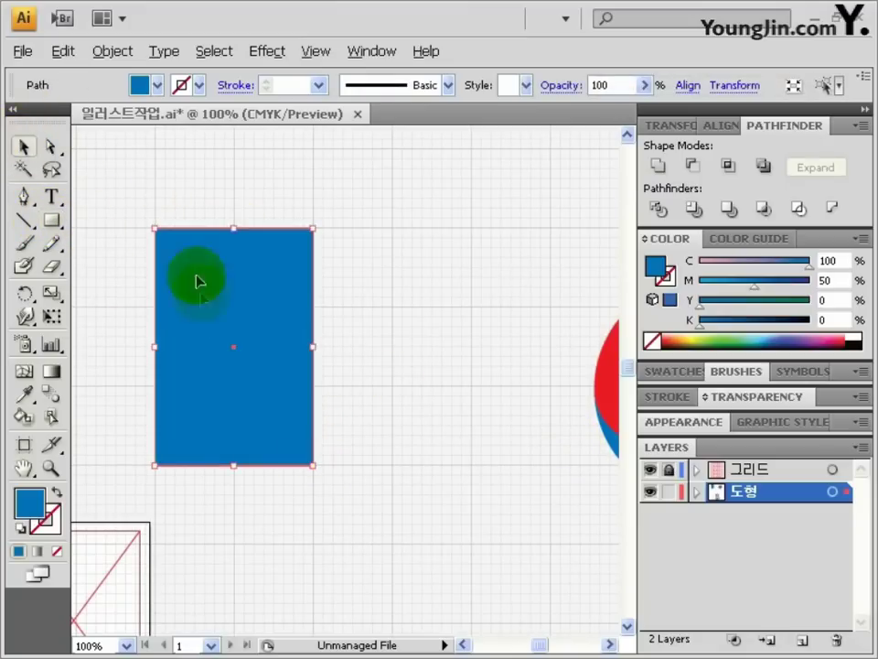
left_click(377, 334)
left_click_drag(287, 334, 519, 333)
Split the left blue rectangle into 3 columns with a 4 mm gutter using Split Into Grid.
left_click(255, 339, "shift")
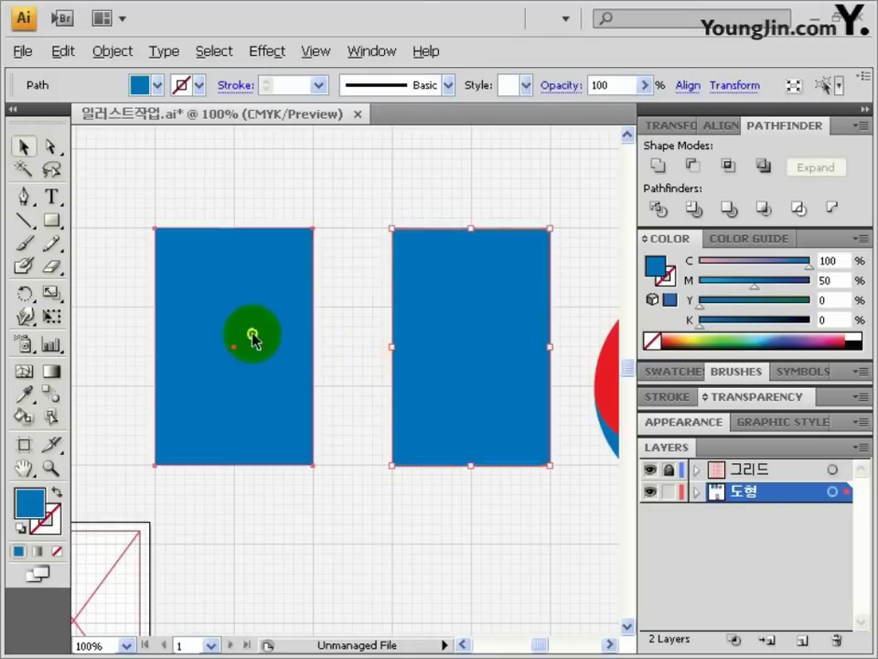
left_click(112, 51)
mouse_move(156, 412)
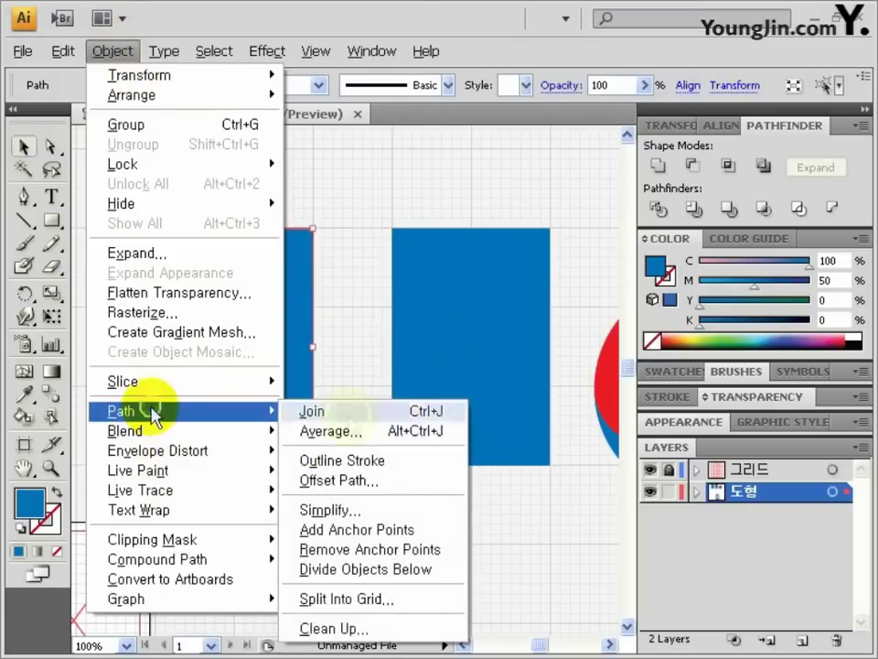
left_click(373, 596)
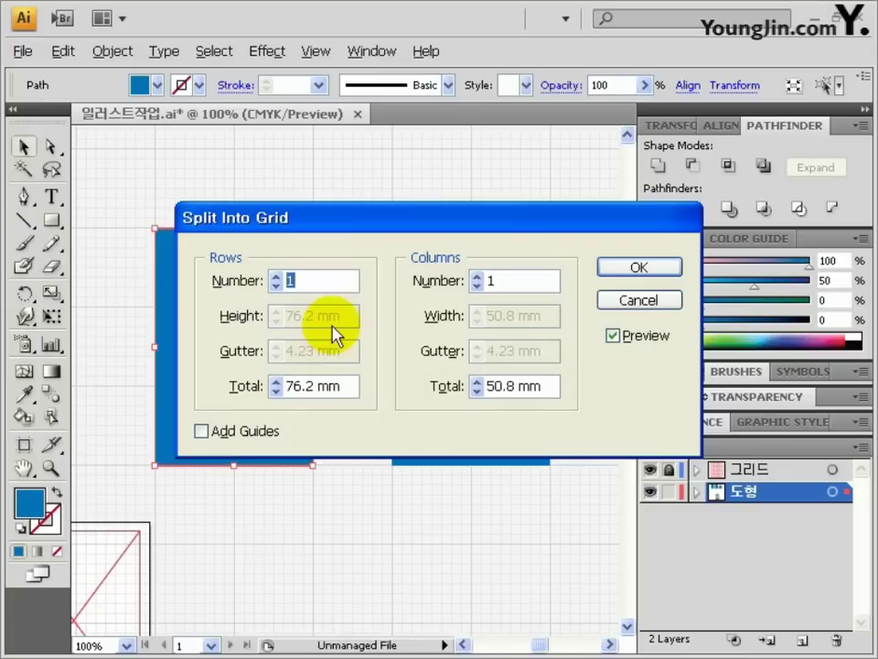
left_click(499, 280)
double_click(491, 281)
type("3")
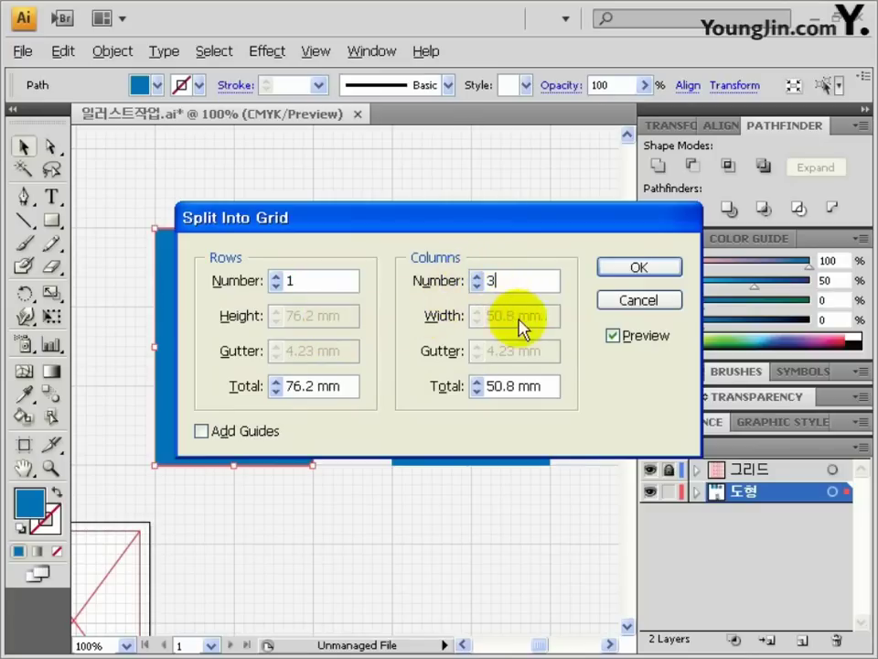
left_click_drag(555, 349, 472, 352)
type("4")
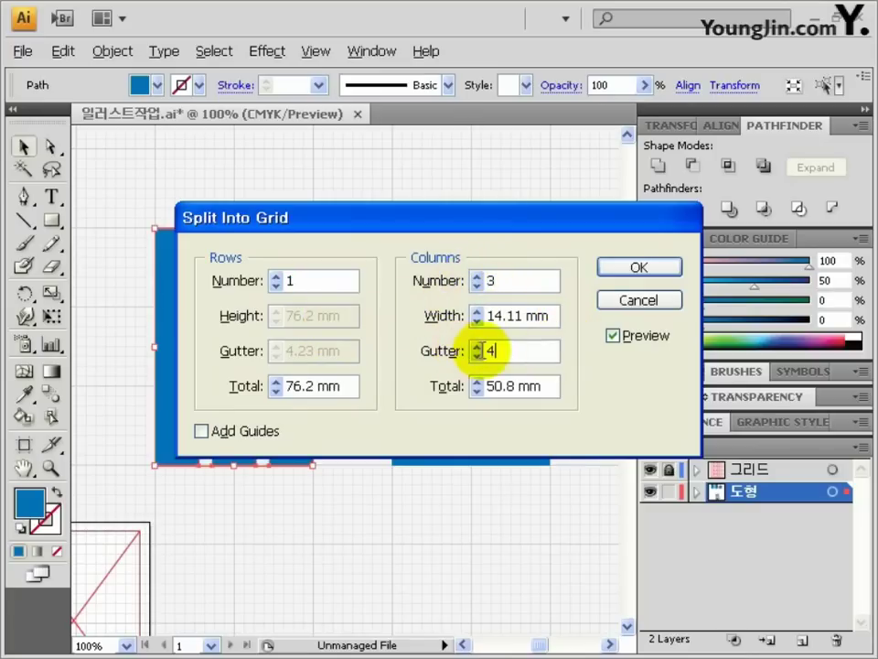
left_click(618, 268)
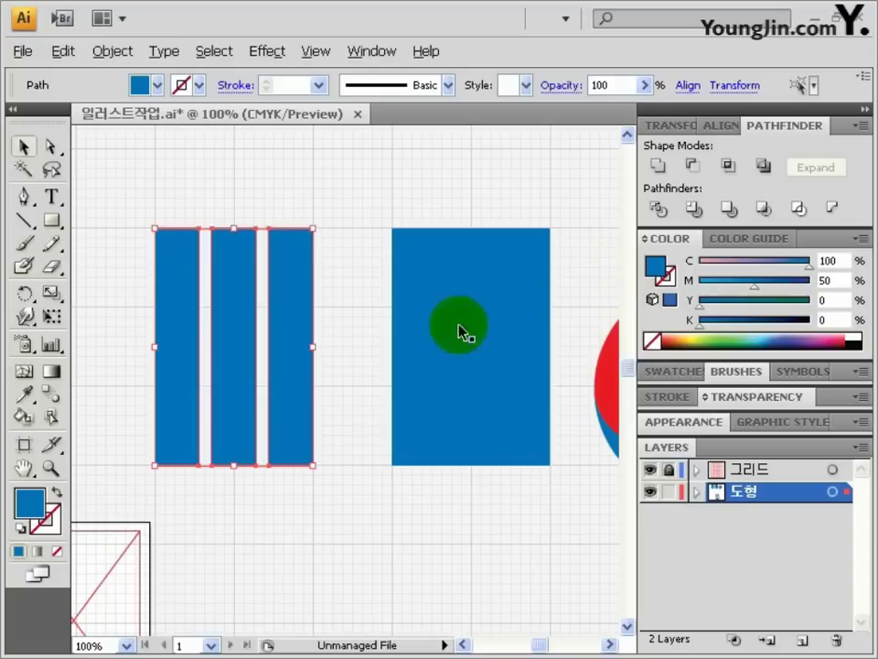
Split the right blue rectangle into 2 rows and 3 columns with 4 mm gutters using Split Into Grid.
left_click(414, 358)
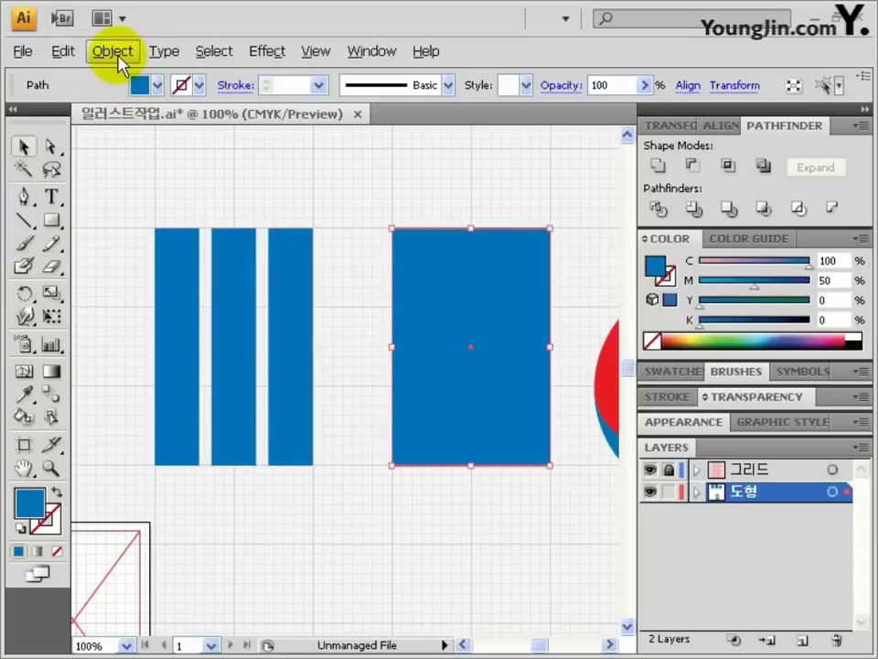
left_click(112, 52)
mouse_move(137, 414)
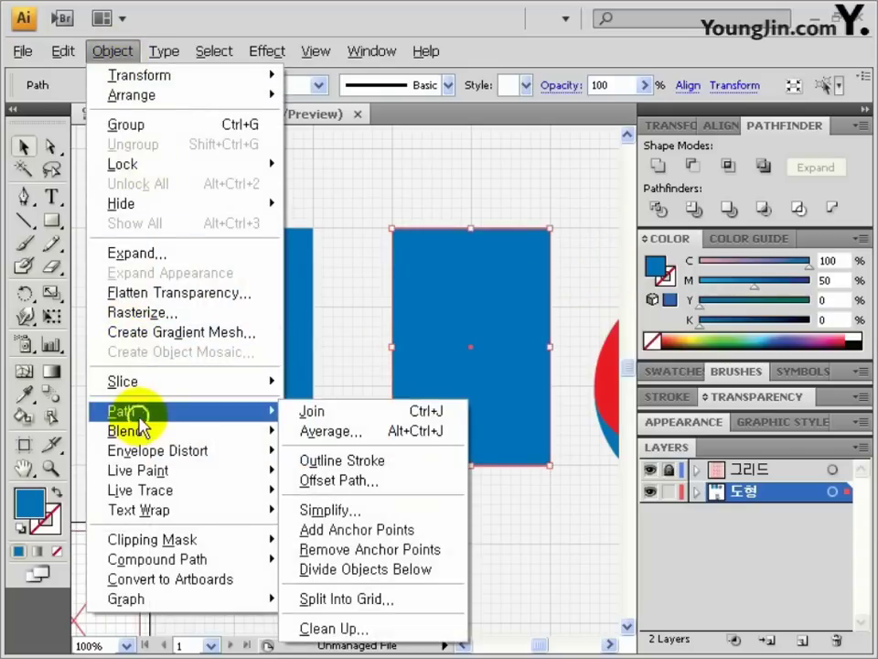
left_click(330, 600)
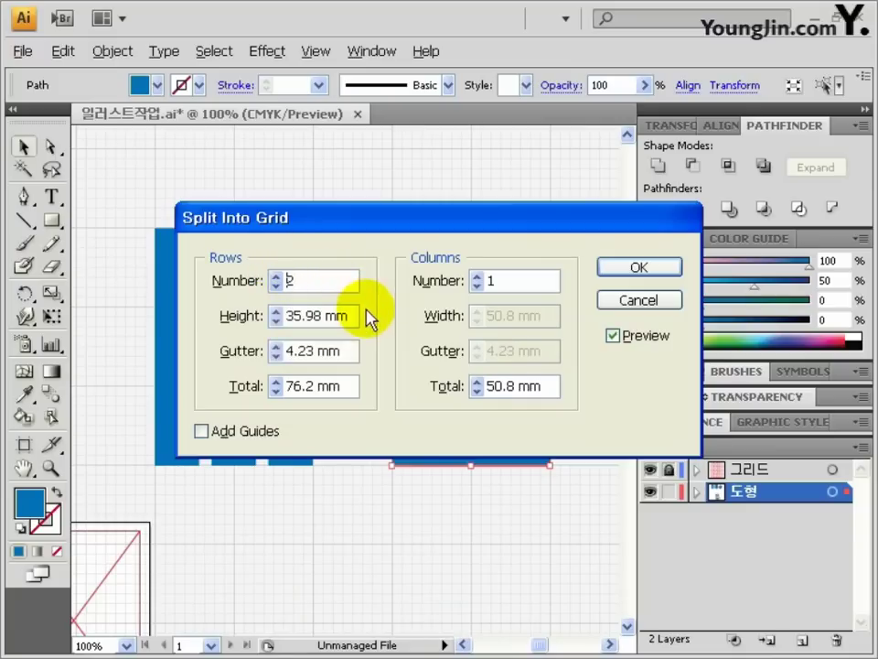
left_click_drag(342, 351, 246, 348)
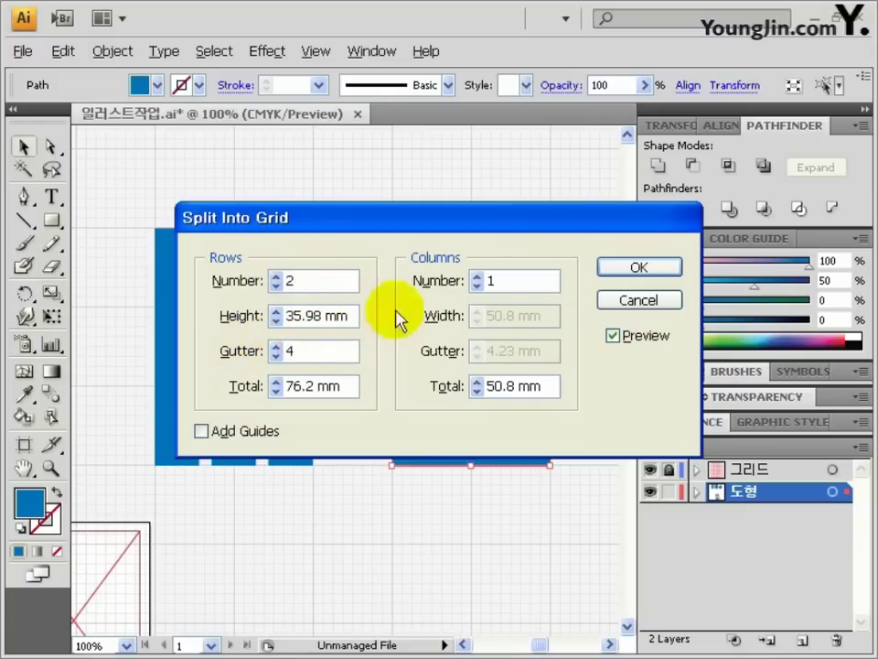
double_click(499, 281)
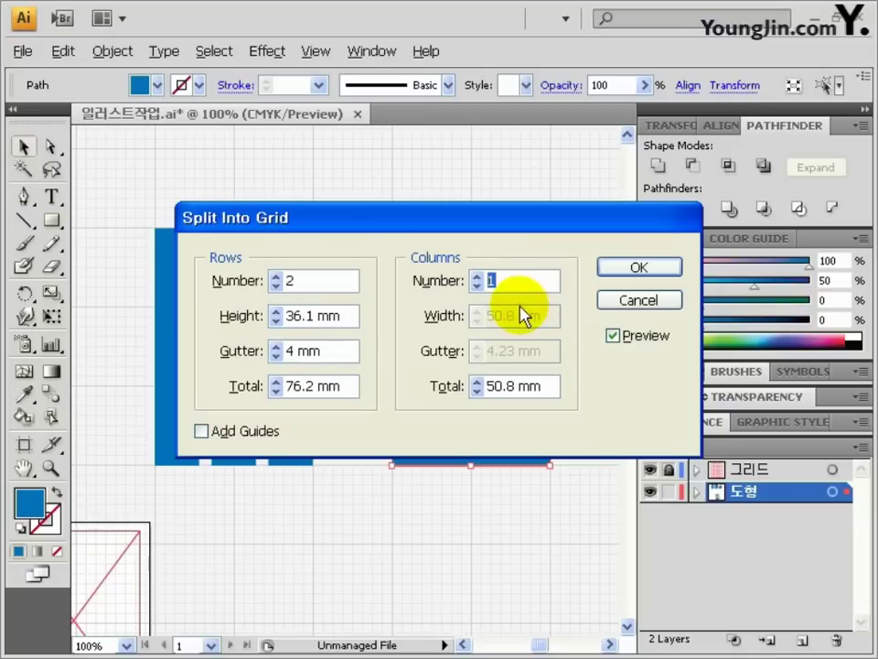
double_click(552, 351)
type("4")
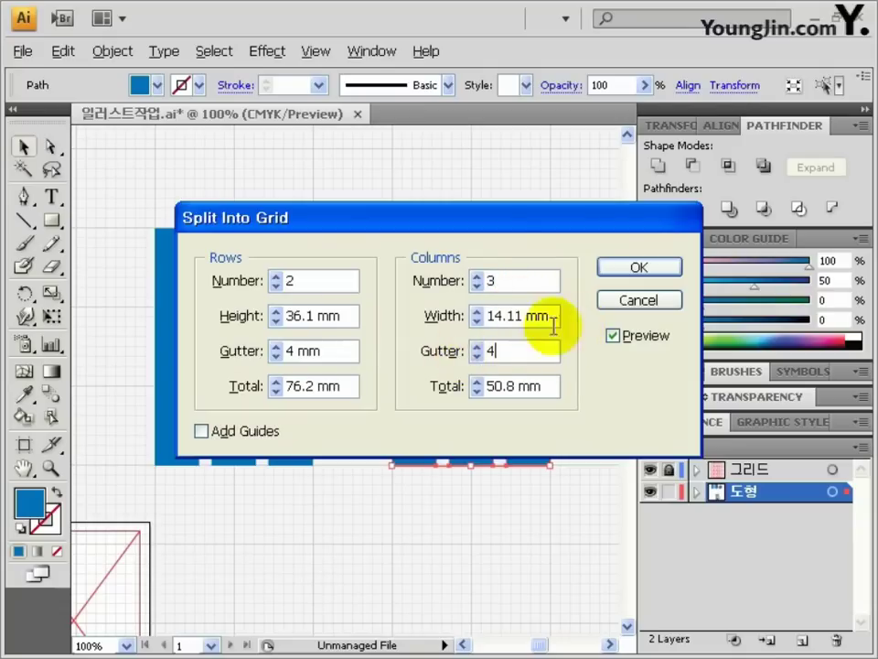
left_click(622, 270)
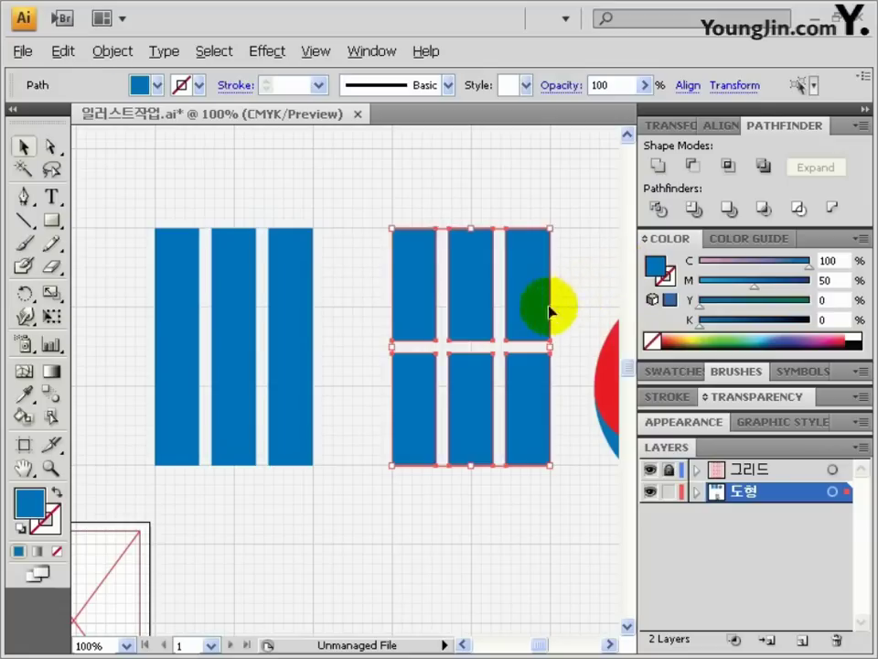
Fill the six-piece grid with yellow, about C 1, M 18, Y 100, K 0, and move it exactly onto the three blue bars.
double_click(20, 511)
left_click(470, 443)
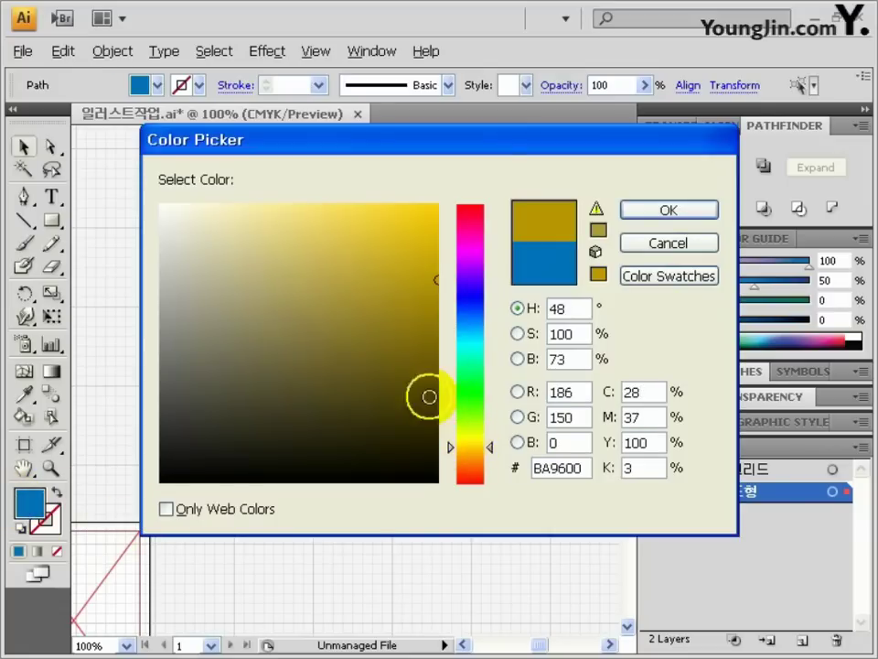
left_click_drag(435, 210, 451, 190)
left_click(651, 216)
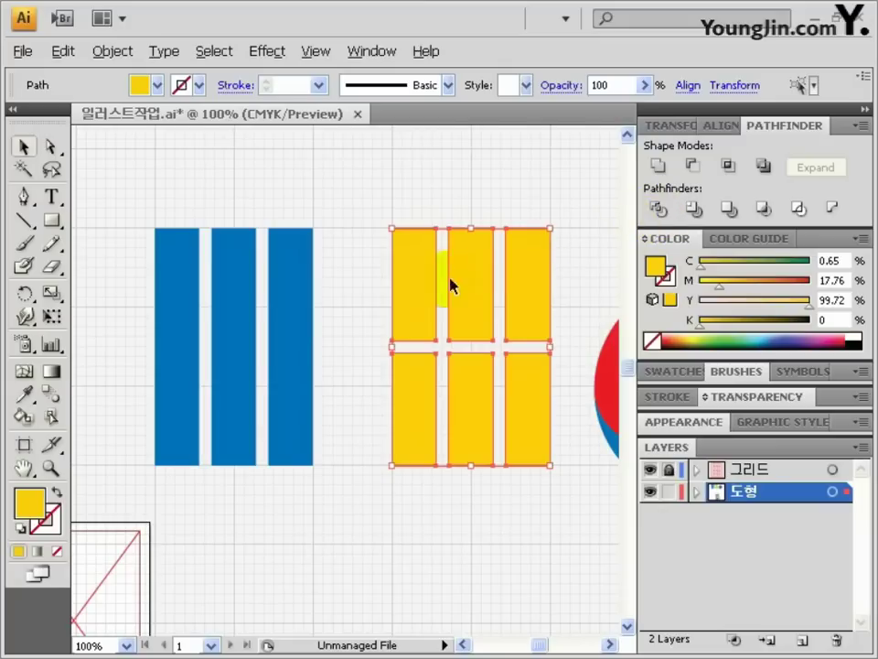
left_click_drag(417, 298, 183, 298)
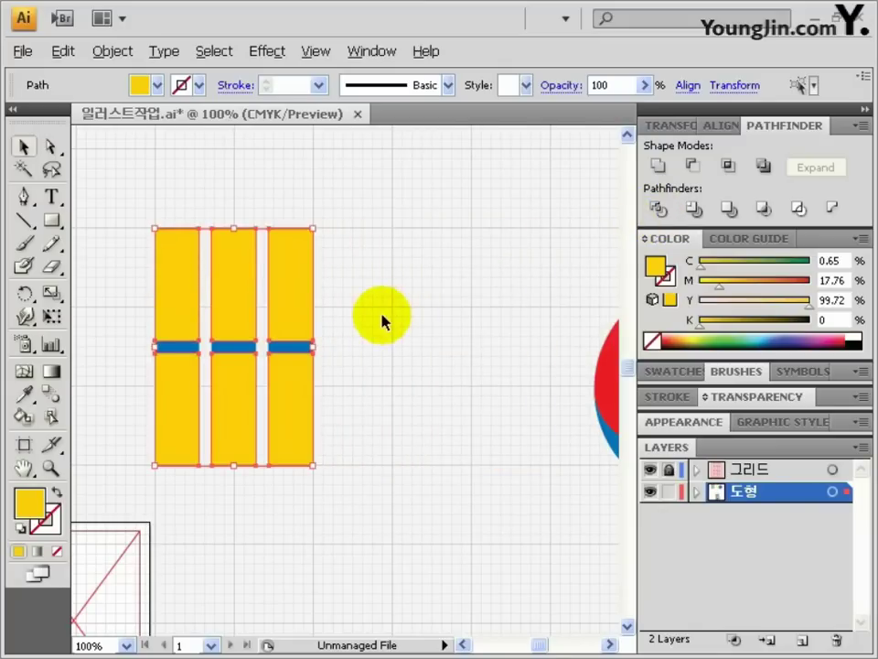
left_click(333, 340)
Select the three blue bars behind the yellow pieces and copy them to the empty area above the taegeuk, up and to the right.
left_click(186, 355)
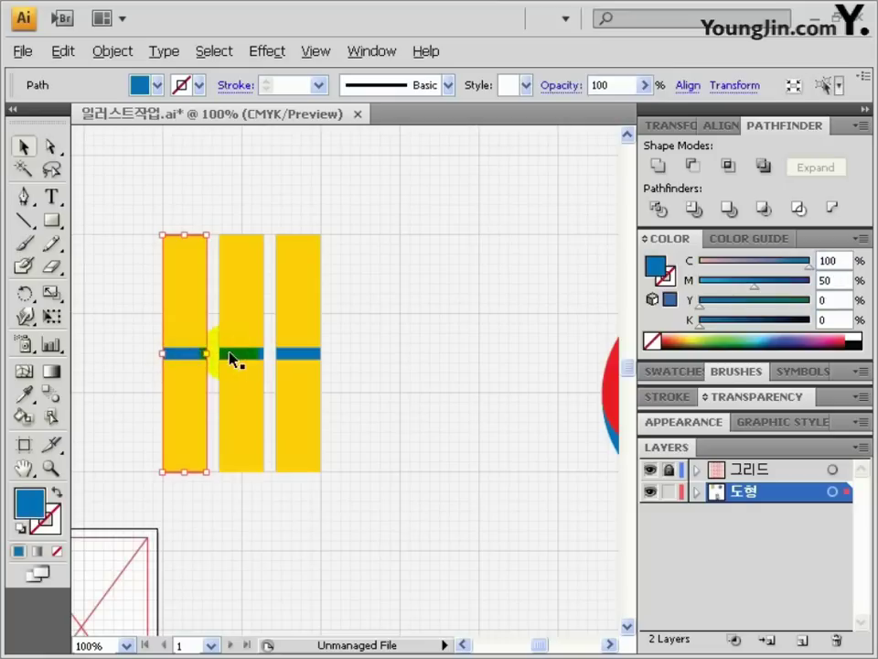
left_click(235, 356, "shift")
left_click(308, 355, "shift")
left_click_drag(465, 226, 319, 431)
left_click_drag(142, 561, 382, 327)
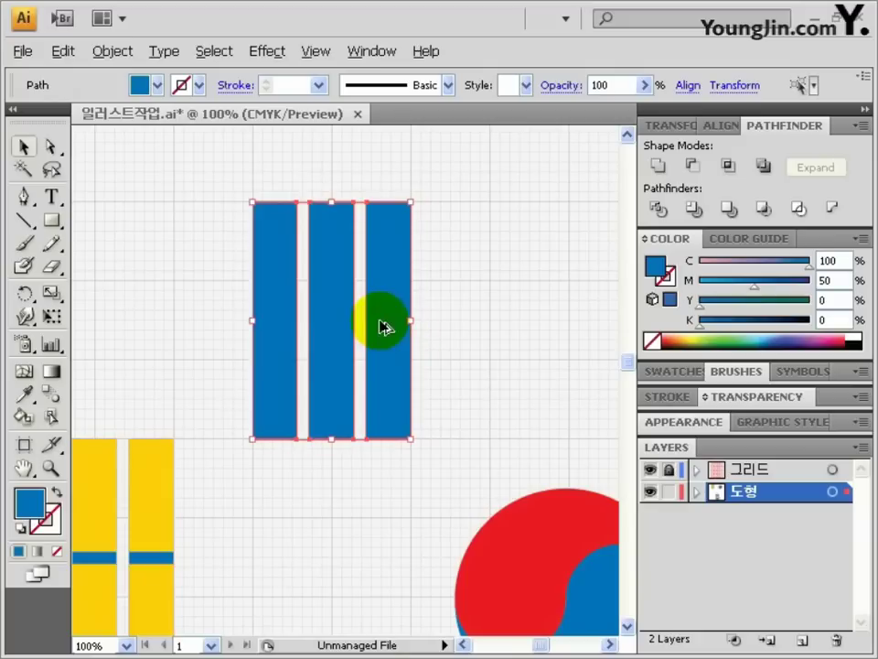
Select the six yellow pieces over the blue bars and copy them to the empty area below and to the right of the taegeuk.
left_click_drag(437, 586, 439, 243)
left_click(427, 303, "ctrl+alt")
left_click(426, 303, "ctrl+alt")
left_click_drag(195, 418, 339, 396)
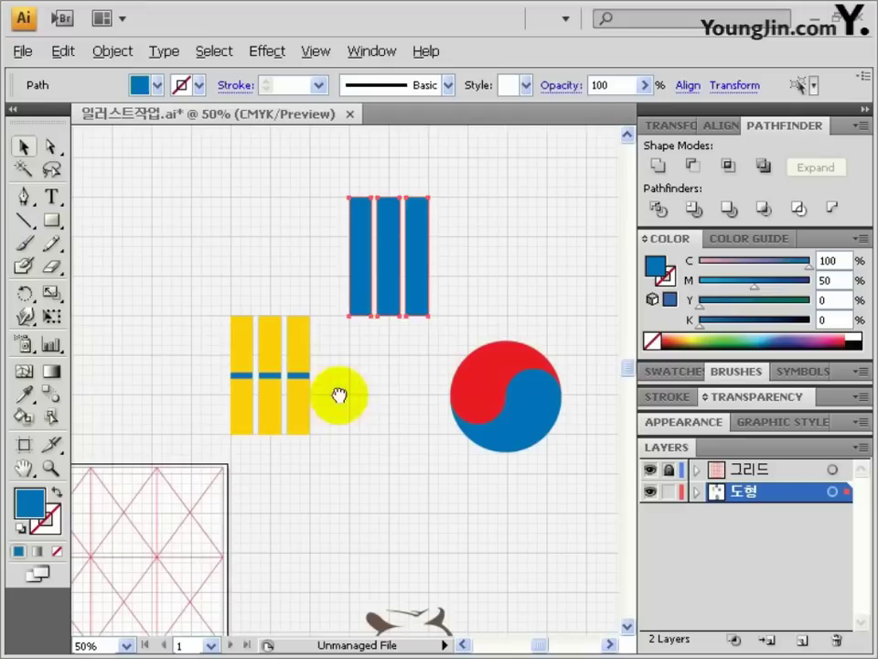
left_click(240, 372)
left_click(241, 376, "ctrl")
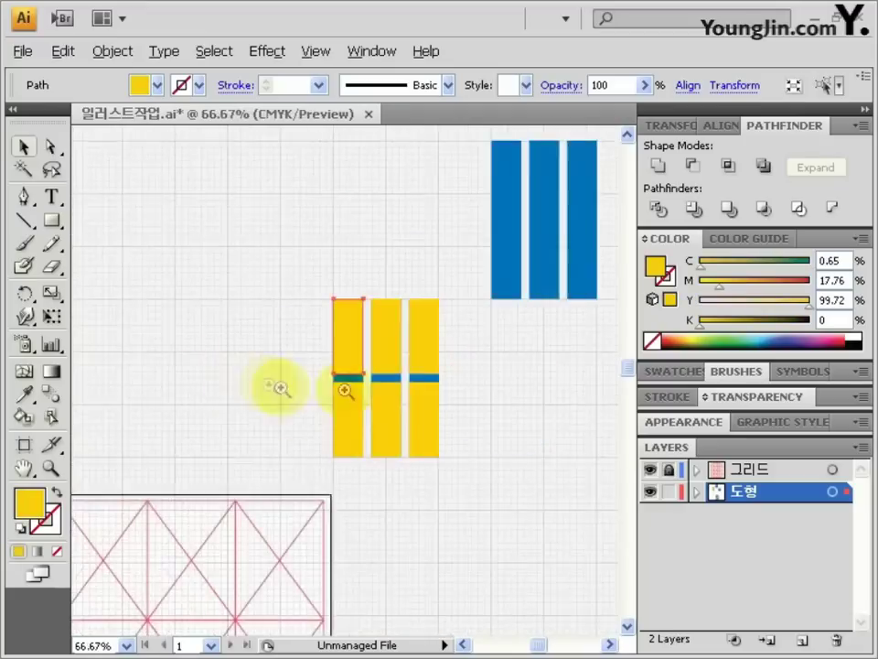
left_click(469, 417, "ctrl")
left_click(234, 283, "shift")
left_click(271, 285, "shift")
left_click(272, 344, "shift")
left_click(216, 345, "shift")
left_click(150, 346, "shift")
left_click(464, 377, "ctrl+alt")
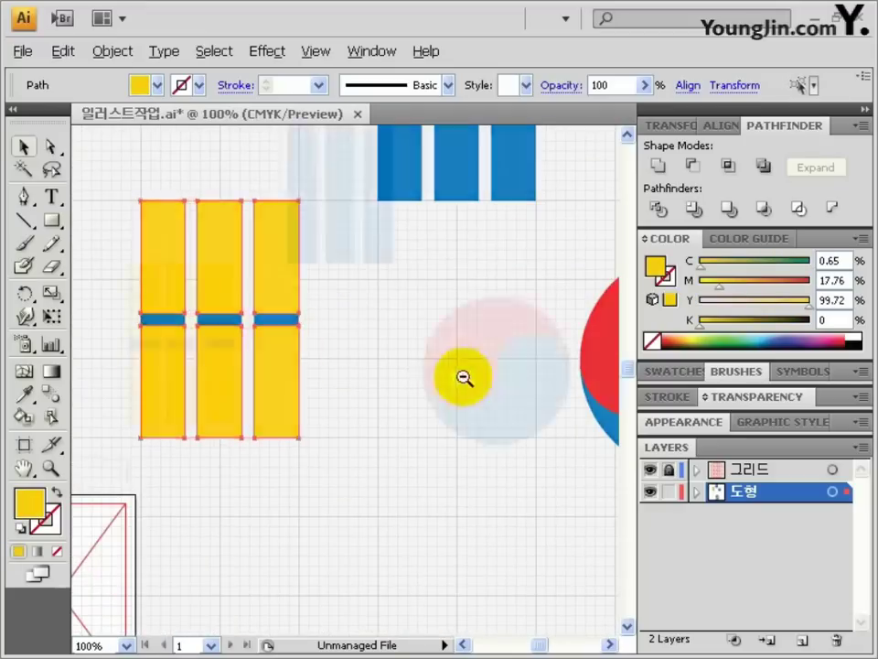
left_click_drag(163, 375, 519, 538)
Copy the two outer blue bars with the two middle yellow pieces to the area below and to the left of the taegeuk.
left_click(117, 359)
left_click_drag(101, 339, 195, 389)
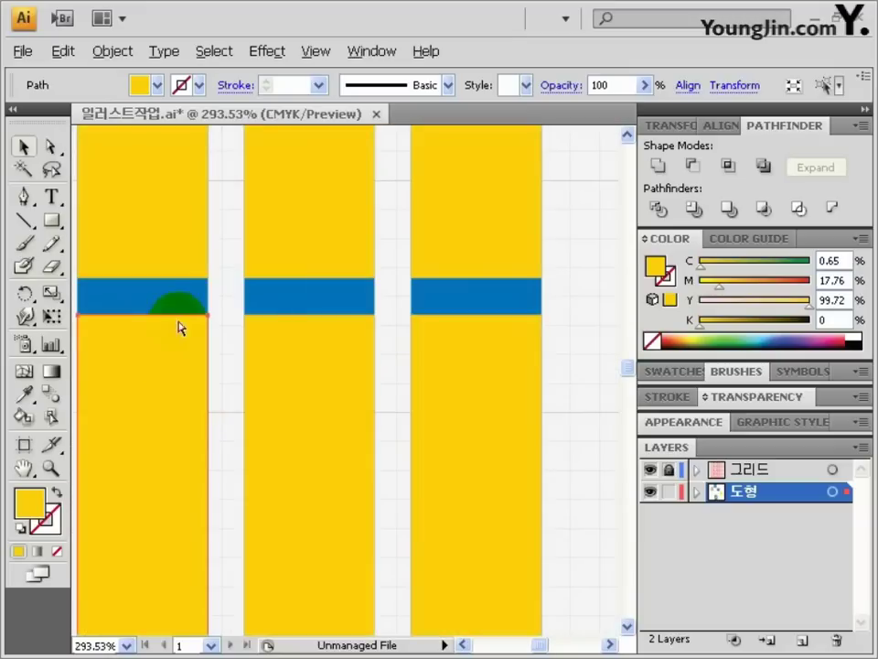
left_click(171, 293)
left_click(301, 295, "shift")
left_click(459, 292, "shift")
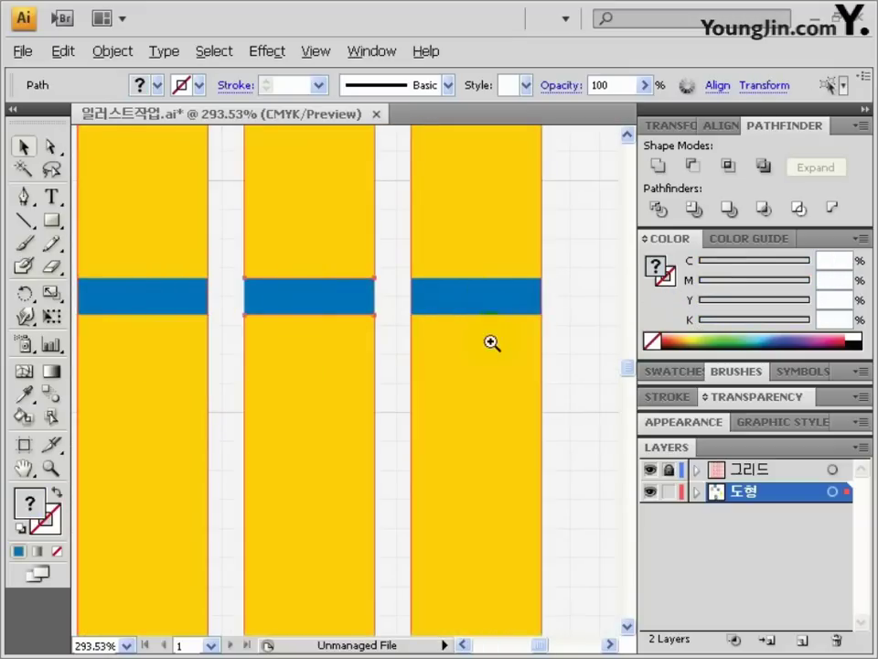
left_click(489, 342, "ctrl+alt")
left_click(488, 341, "ctrl+alt")
left_click(485, 341, "ctrl+alt")
left_click(470, 342, "ctrl+alt")
left_click(446, 348, "ctrl+alt")
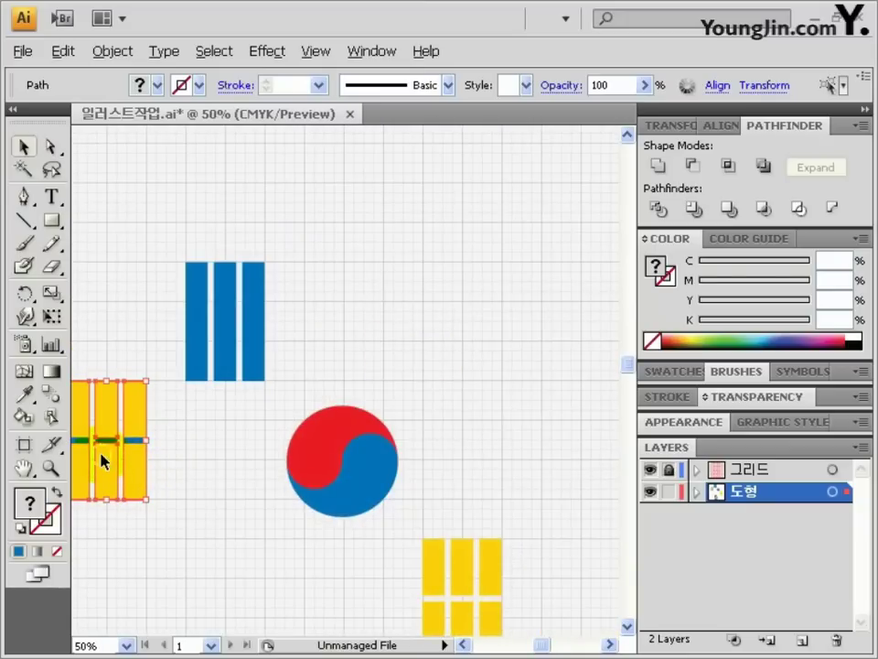
left_click_drag(103, 457, 225, 615)
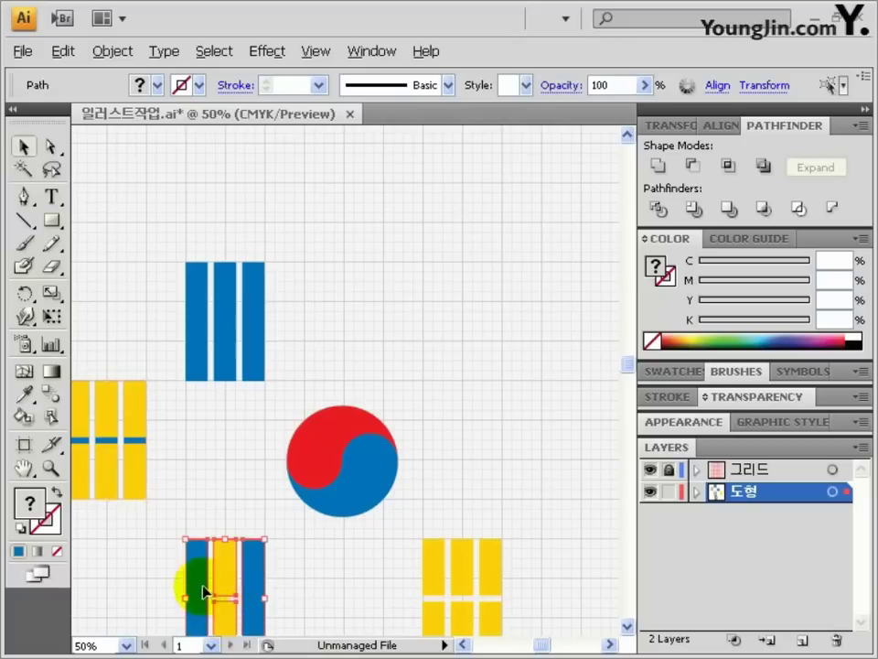
Copy the four outer yellow pieces with the middle blue bar to the area above and to the right of the taegeuk.
left_click(90, 432)
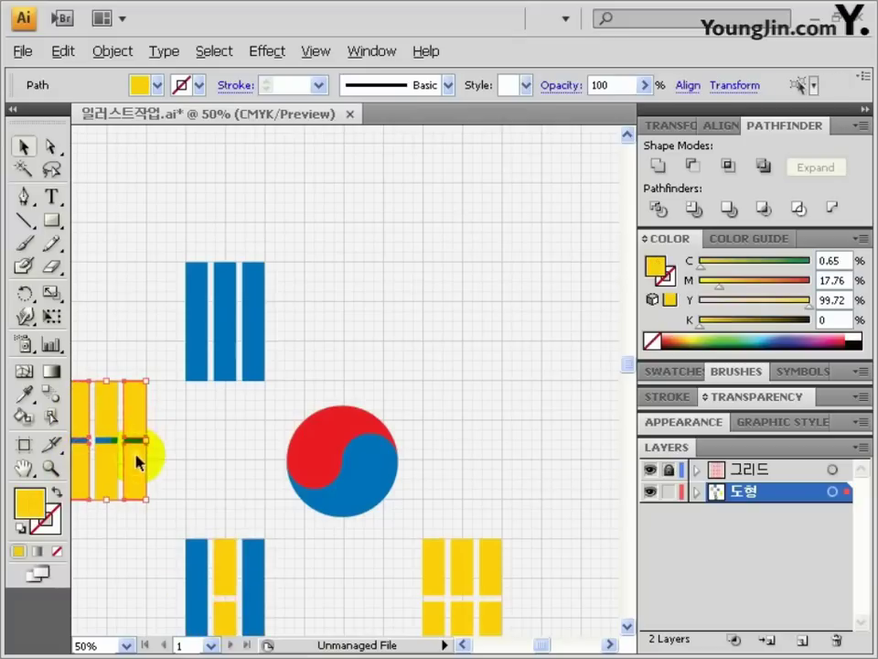
left_click(110, 441, "shift")
left_click_drag(130, 422, 498, 305)
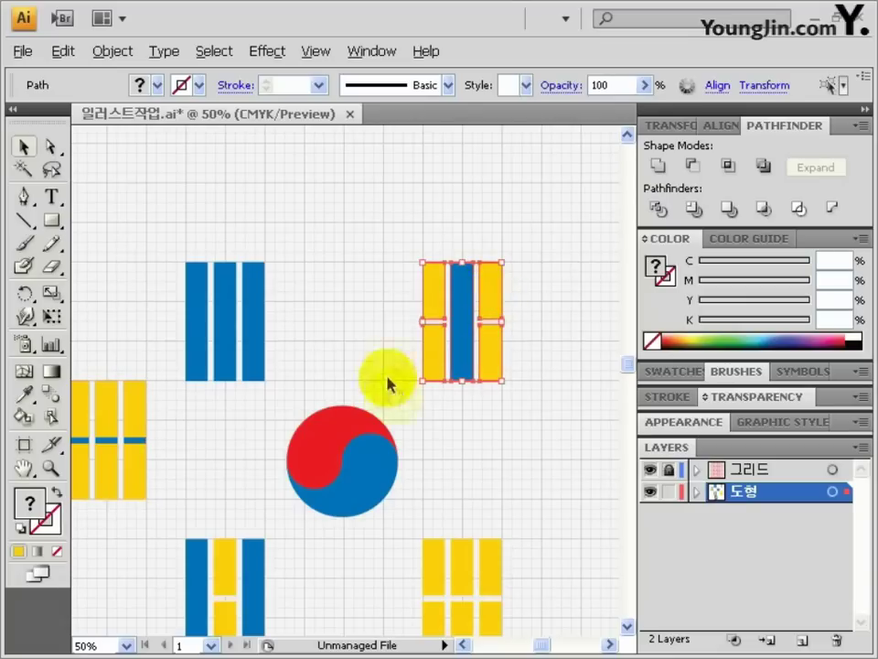
Delete the original stack of yellow pieces and blue bars beside the taegeuk.
mouse_move(388, 382)
left_mouse_down()
mouse_move(421, 309)
mouse_move(412, 291)
left_mouse_up()
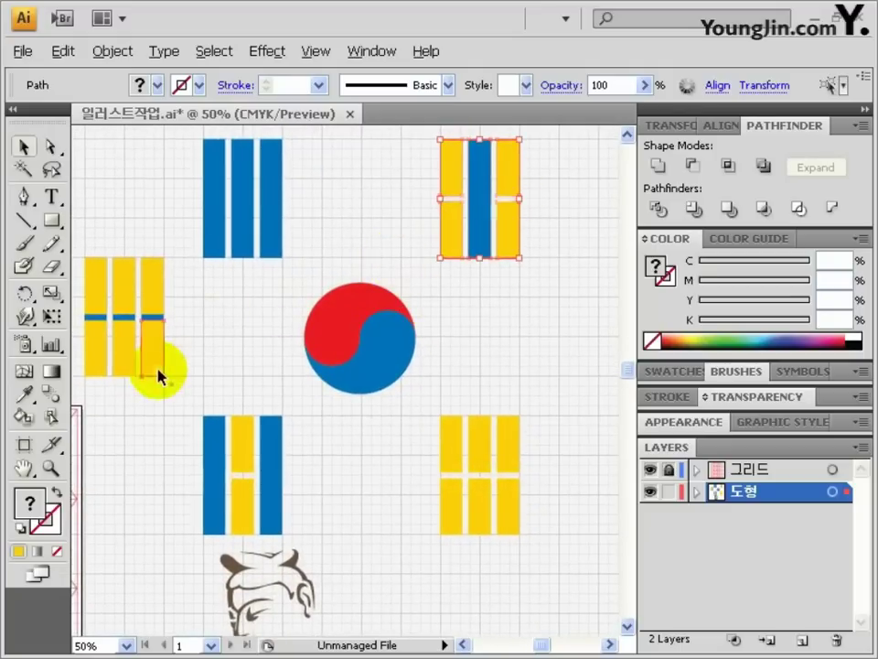
left_click_drag(188, 396, 320, 304)
key("Delete")
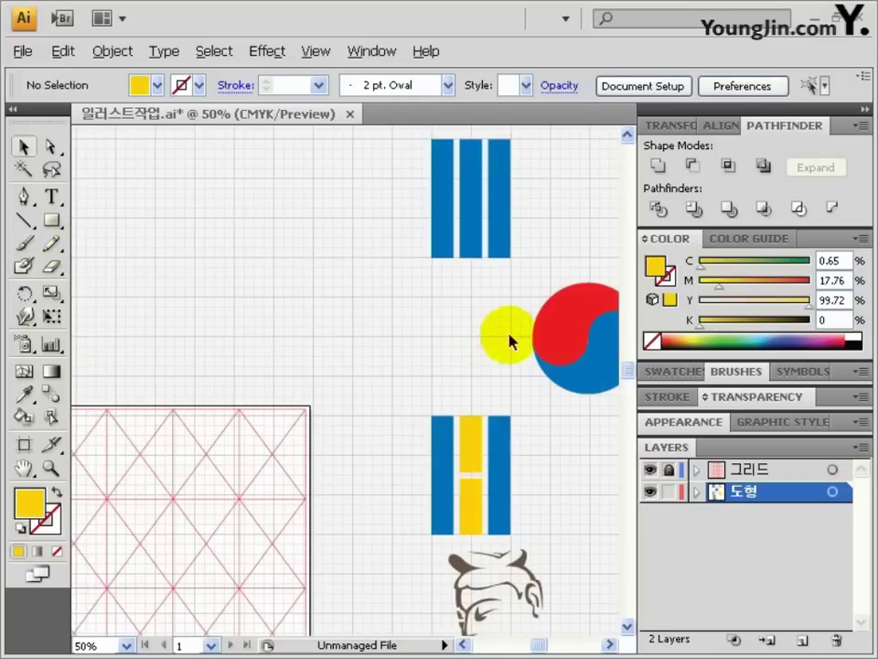
Select all four trigram bar sets around the taegeuk and set their black (K) value to 100%.
left_click_drag(513, 343, 336, 327)
left_click_drag(332, 279, 191, 140)
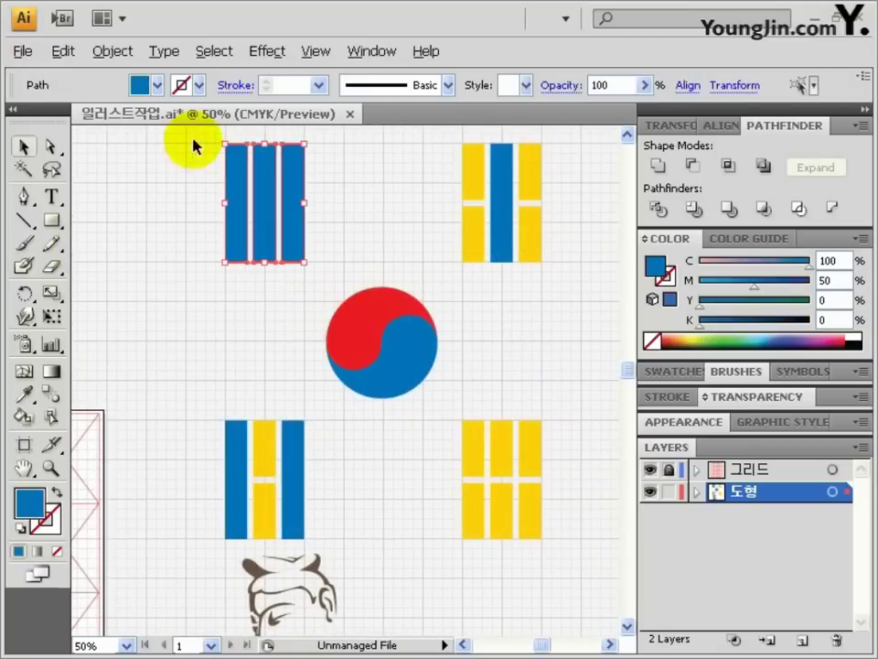
left_click(317, 518, "shift")
left_click_drag(592, 491, 444, 448)
left_click(464, 167, "shift")
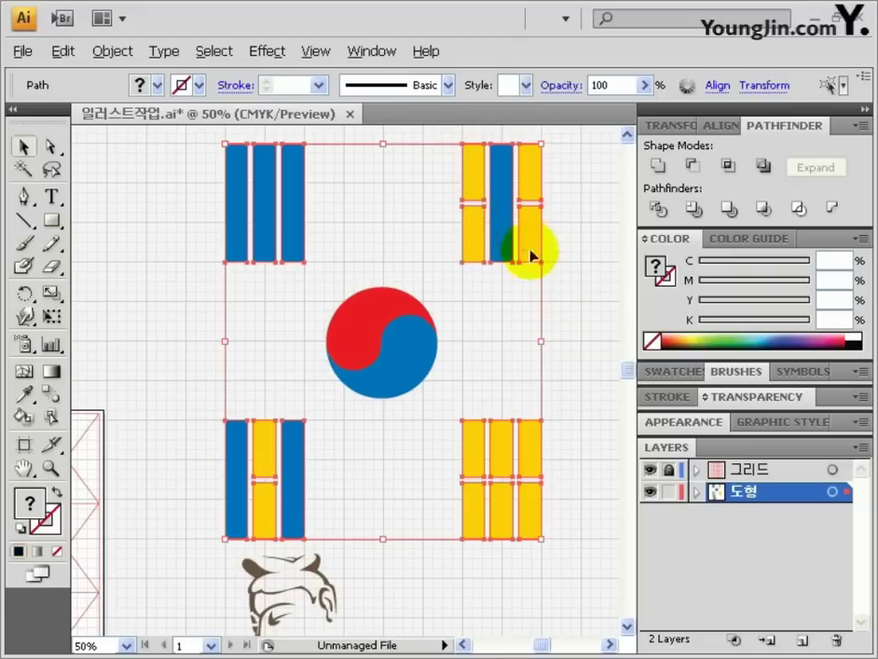
left_click(832, 319)
type("100")
key("Return")
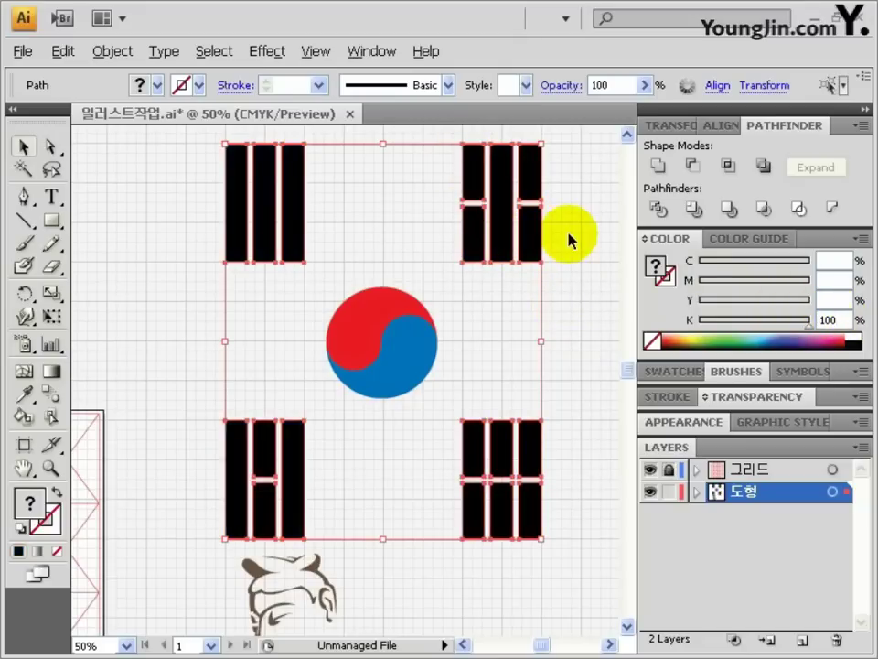
Rotate the four black trigrams diagonally around the taegeuk and enlarge the taegeuk circle between them.
left_click_drag(352, 192, 313, 200)
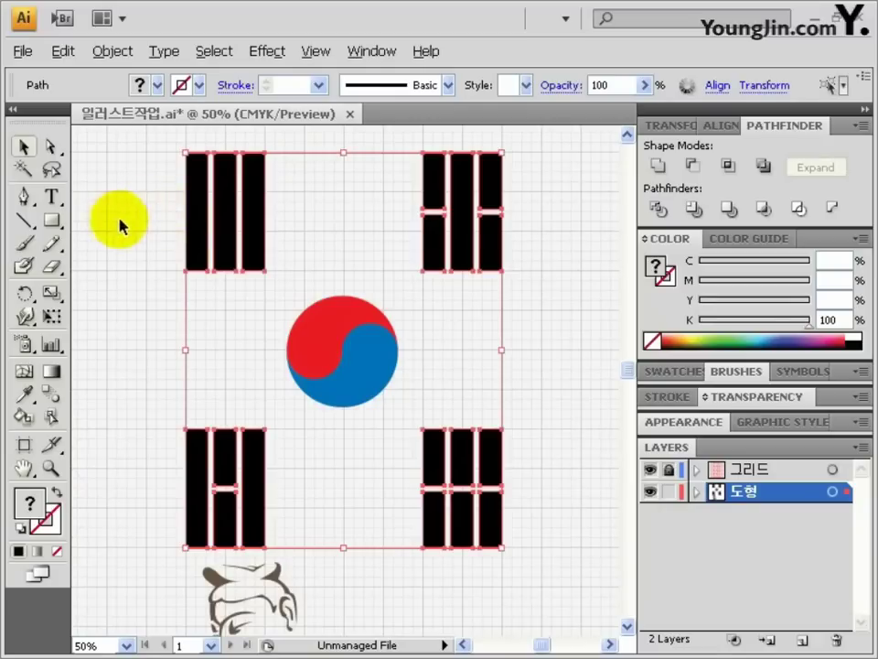
left_click(129, 232)
left_click_drag(285, 279, 207, 276)
left_click_drag(413, 426, 449, 569)
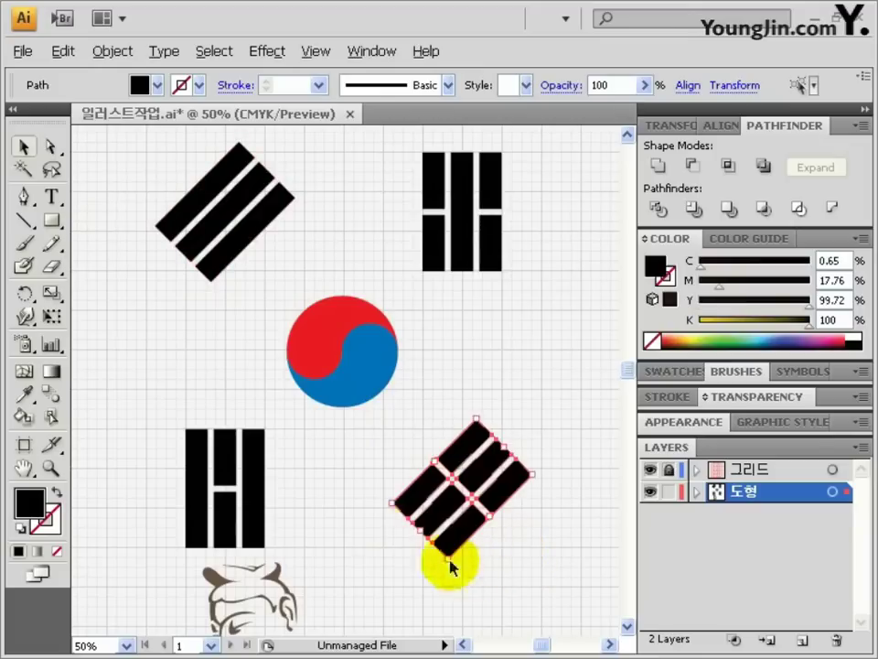
left_click_drag(411, 166, 531, 227)
left_click_drag(145, 424, 298, 506)
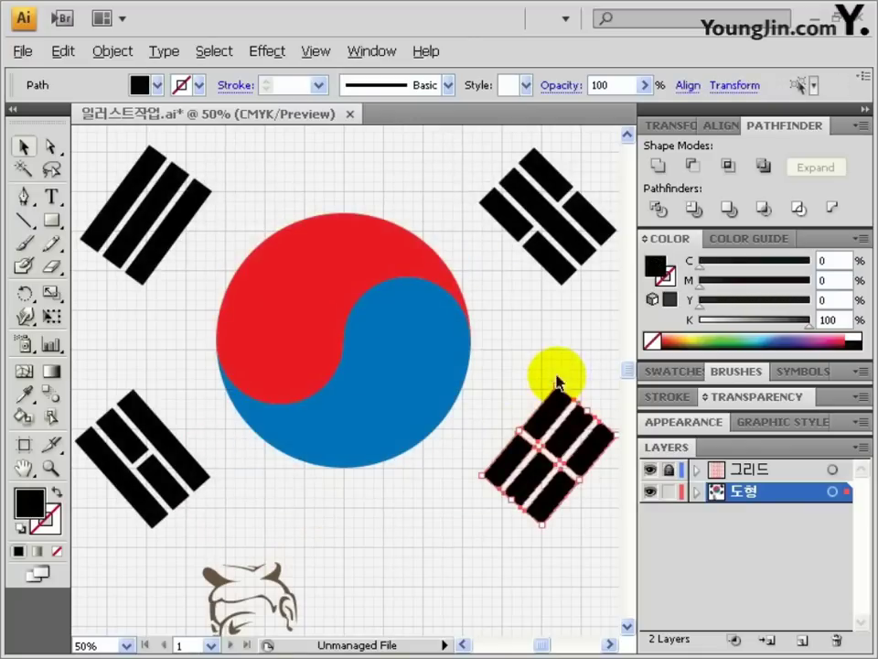
Select the taegeuk and all four trigrams and group them.
left_click(394, 338, "ctrl+alt")
left_click_drag(306, 391, 387, 346)
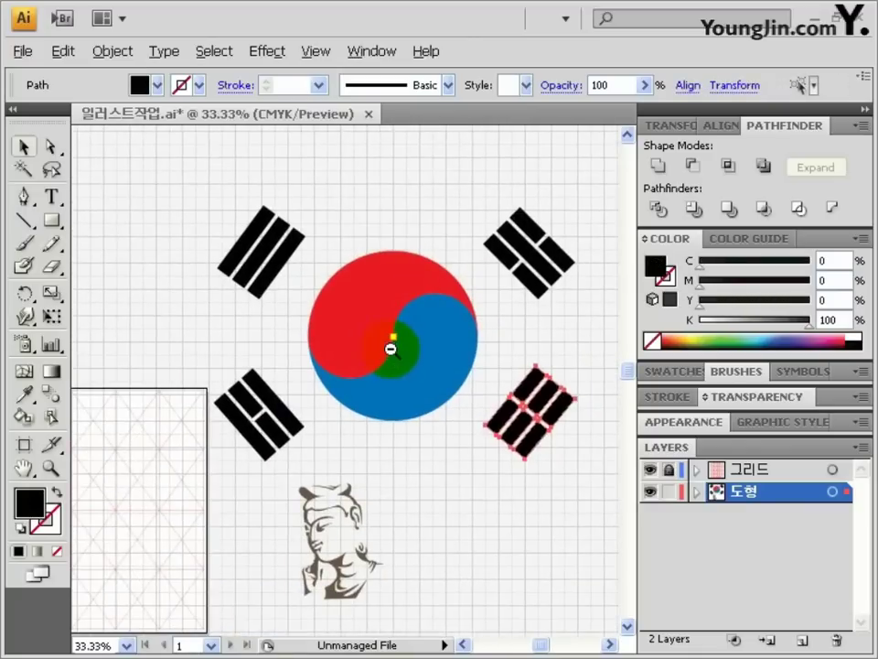
left_click(391, 348, "ctrl+alt")
left_click_drag(200, 251, 495, 454)
key("ctrl+g")
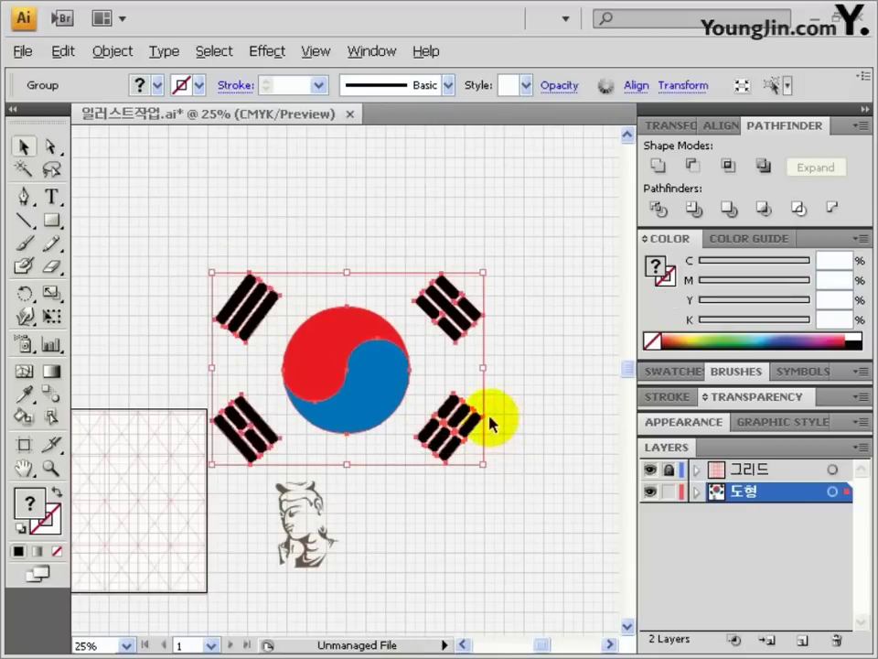
Draw a white rectangle around the taegeuk and trigrams and send it to the back.
left_click(52, 222)
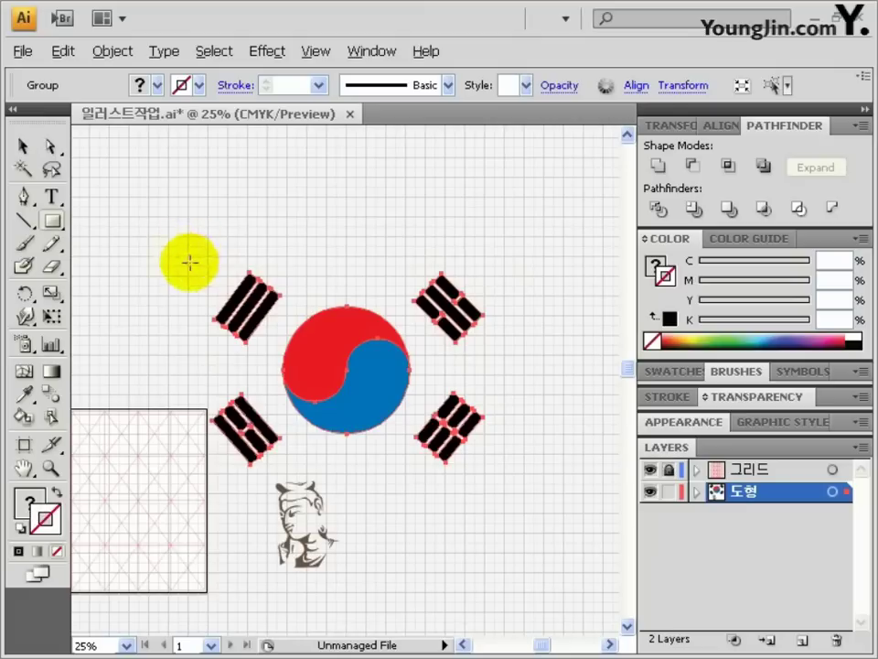
left_click_drag(169, 247, 517, 489)
right_click(378, 330)
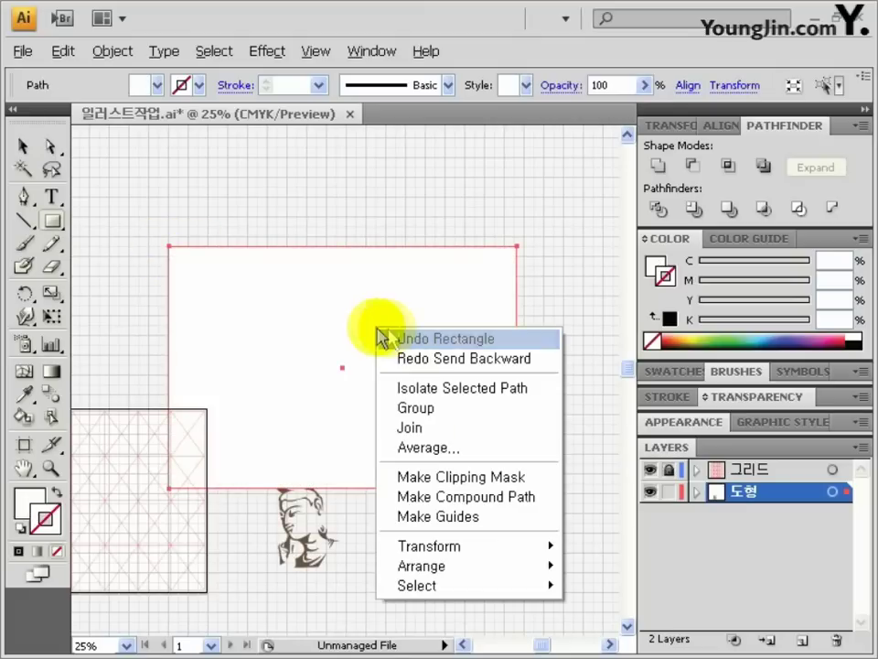
mouse_move(451, 572)
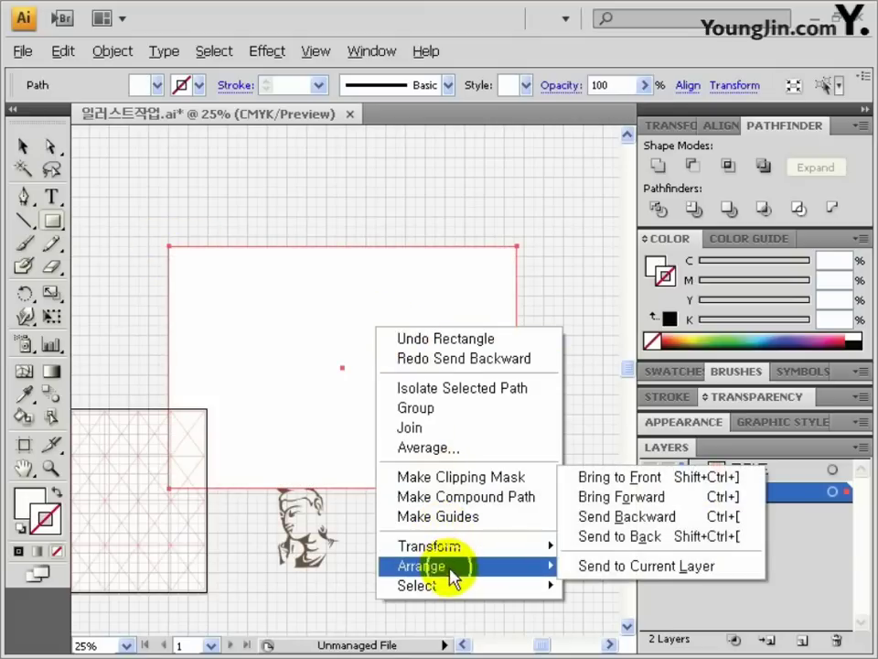
left_click(625, 537)
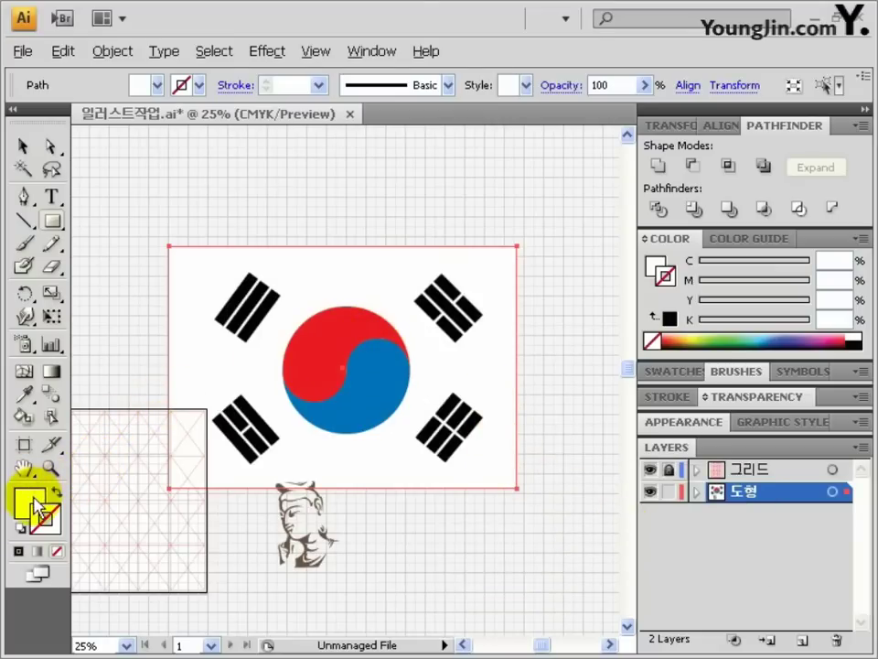
Give the flag rectangle a black 2 pt stroke and nudge it sideways until it is centred on the taegeuk.
left_click(20, 527)
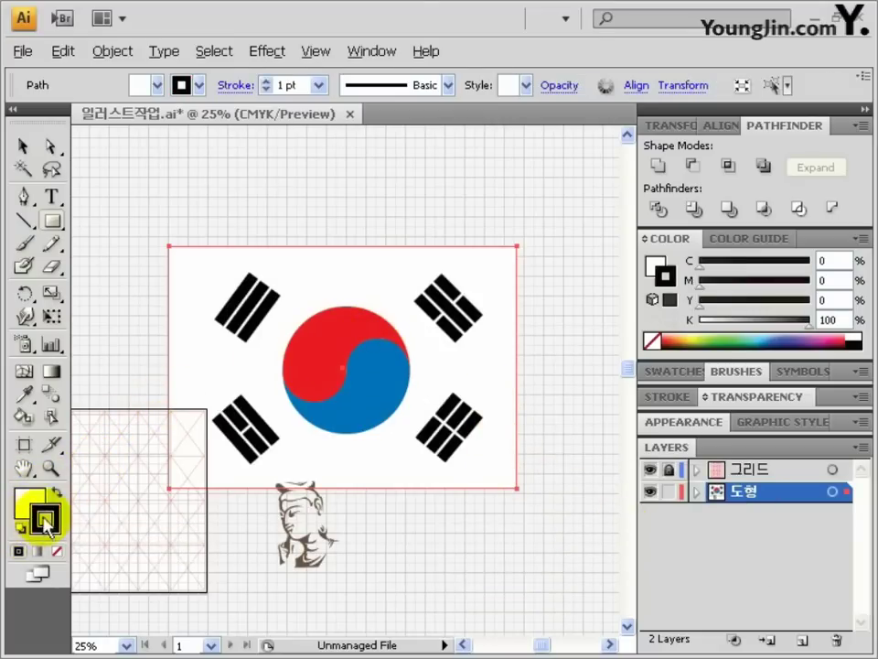
left_click(317, 84)
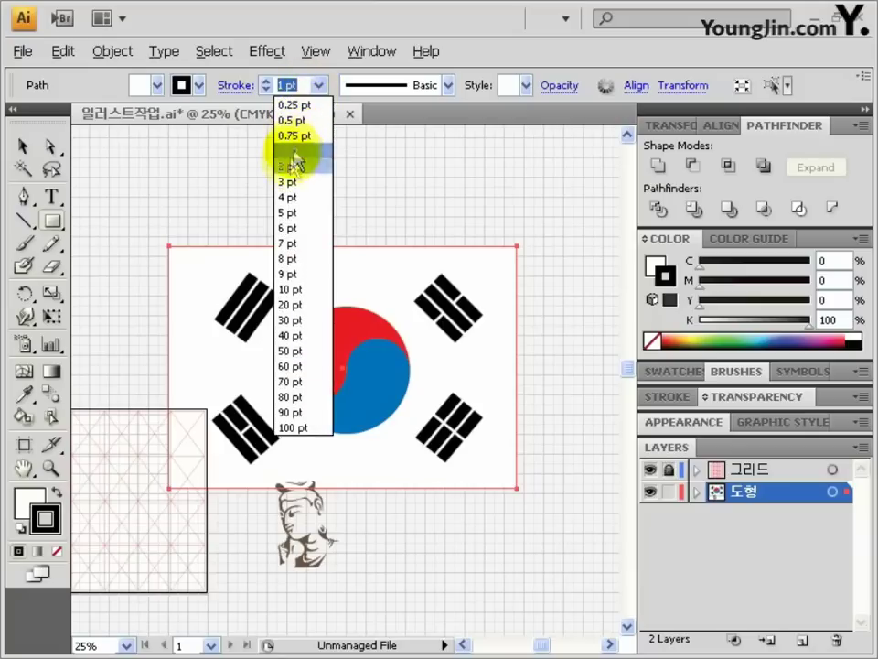
left_click(294, 163)
left_click(25, 146)
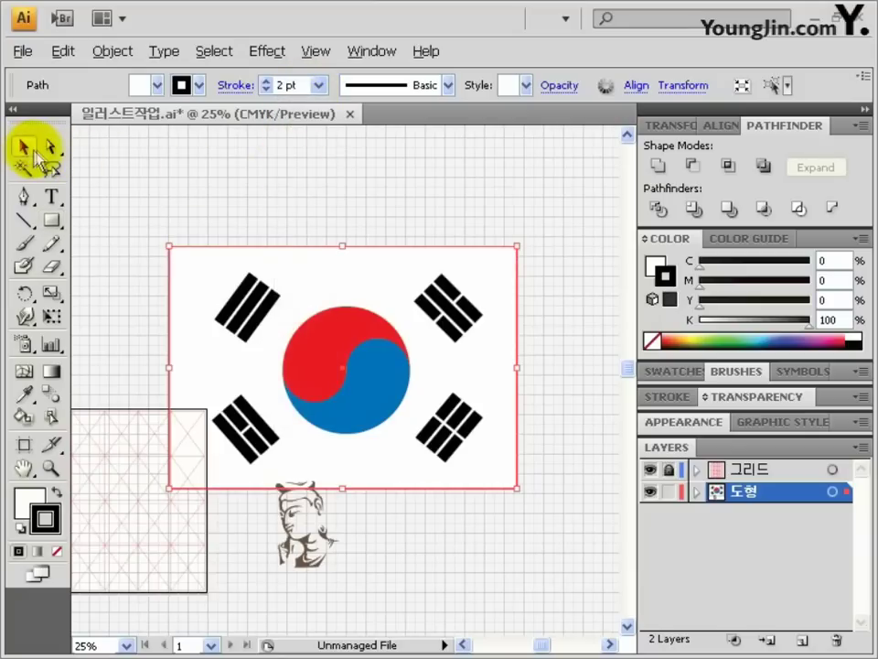
key("Right")
key("Right")
key("Left")
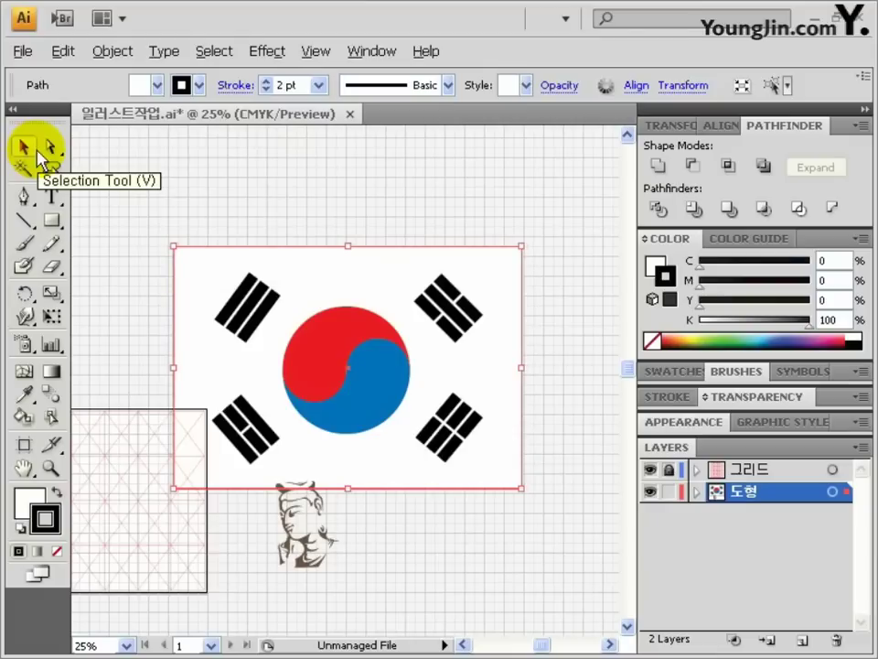
Centre-align the flag's emblem group and its white rectangle, and group them together.
left_click_drag(176, 224, 541, 465)
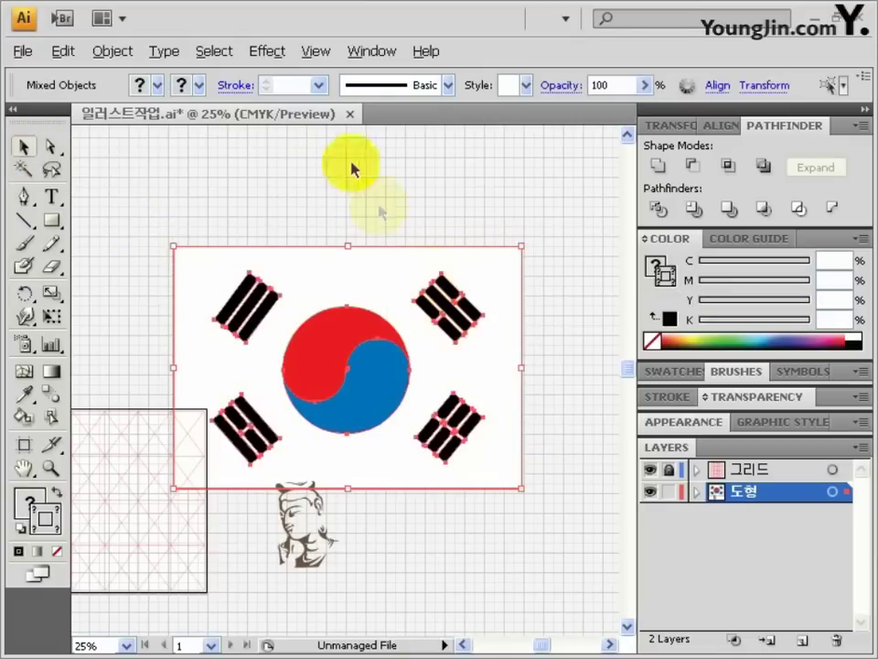
left_click(352, 54)
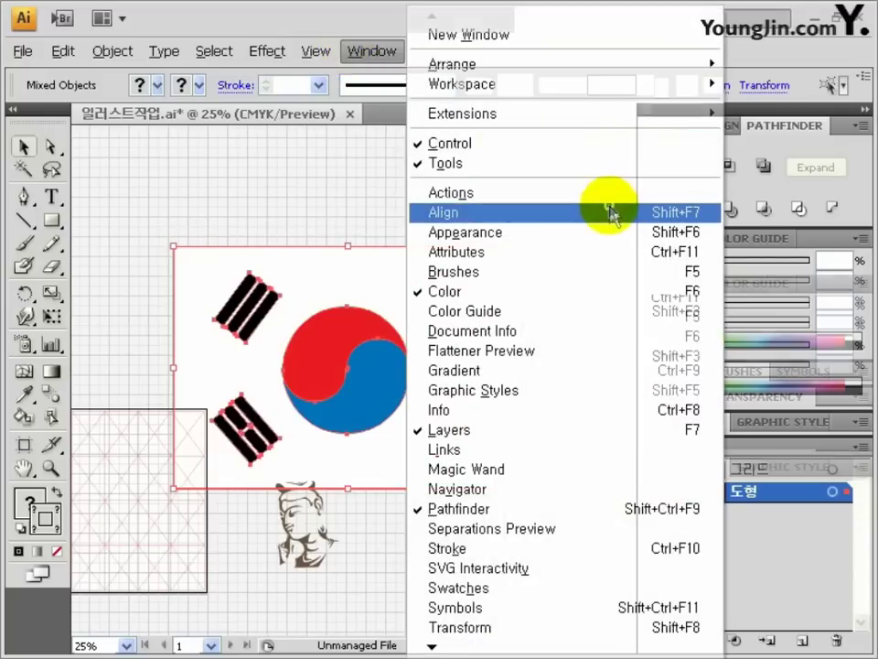
left_click(609, 211)
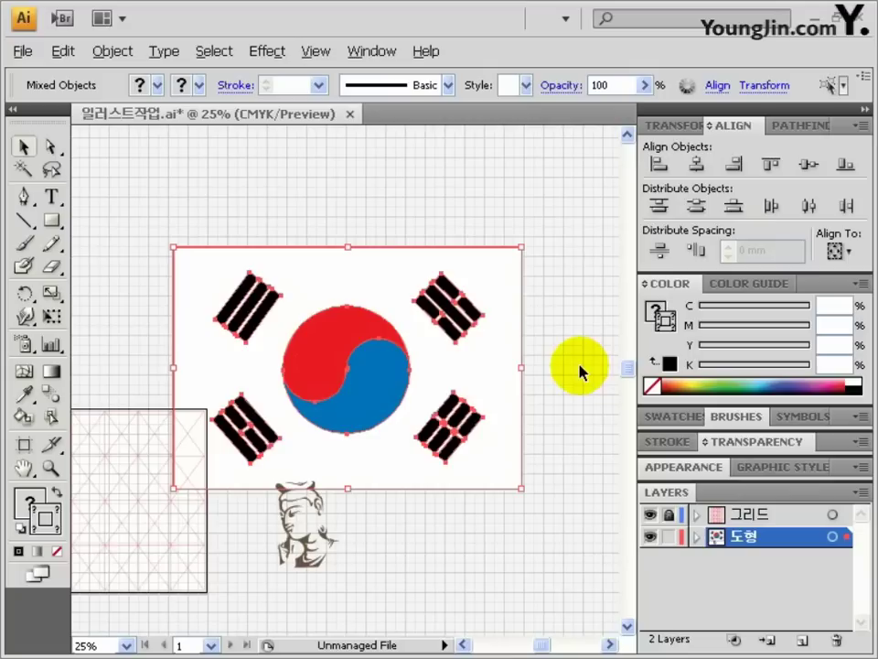
key("ctrl+g")
Scale the Korean flag down to less than half its size and move it to the empty area up and to the right.
left_click_drag(520, 247, 325, 386)
left_click_drag(293, 458, 443, 276)
left_click(455, 357)
Ungroup the Korean flag and copy its outlined white rectangle directly below it.
left_click(429, 291)
key("ctrl+shift+g")
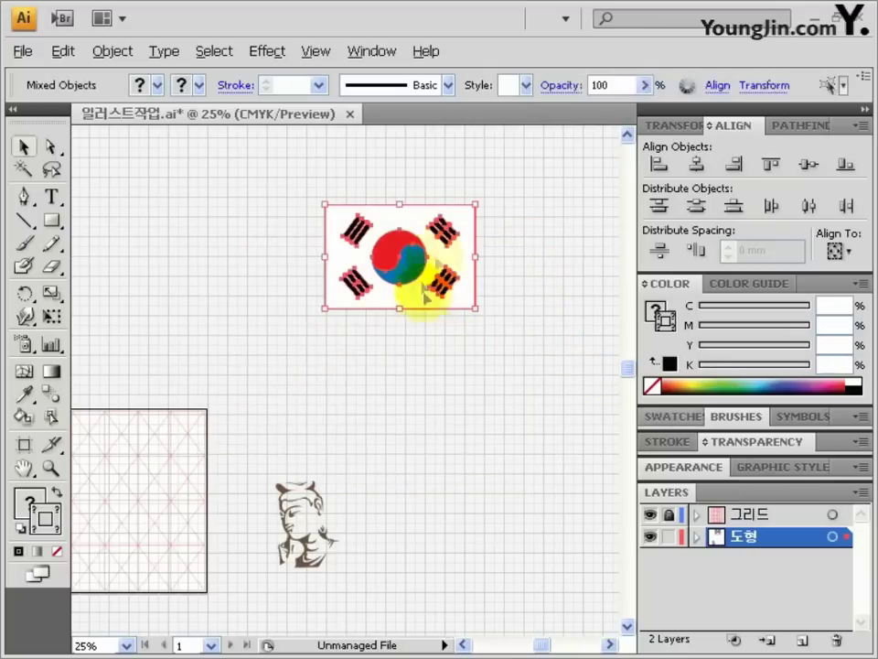
key("ctrl+shift+a")
left_click(413, 303)
left_click_drag(415, 303, 415, 436)
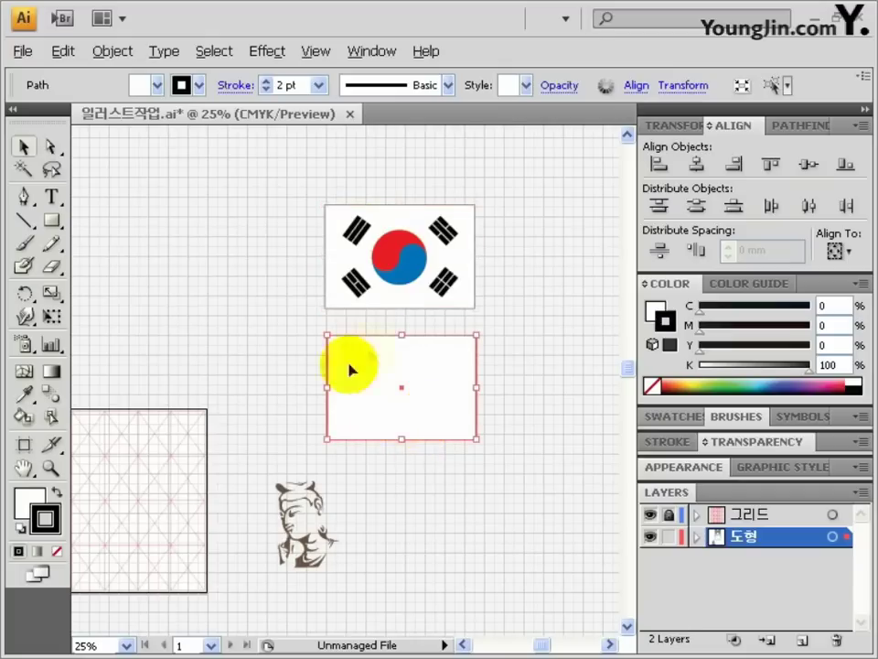
Add a red circle to the lower white rectangle and centre-align the two horizontally and vertically.
left_click_drag(298, 331, 520, 445)
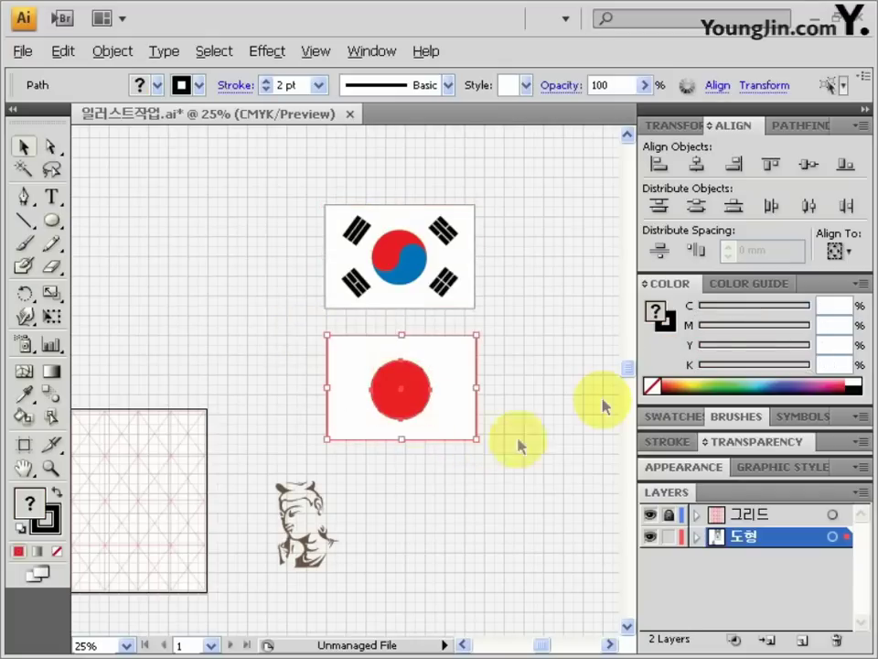
left_click(809, 164)
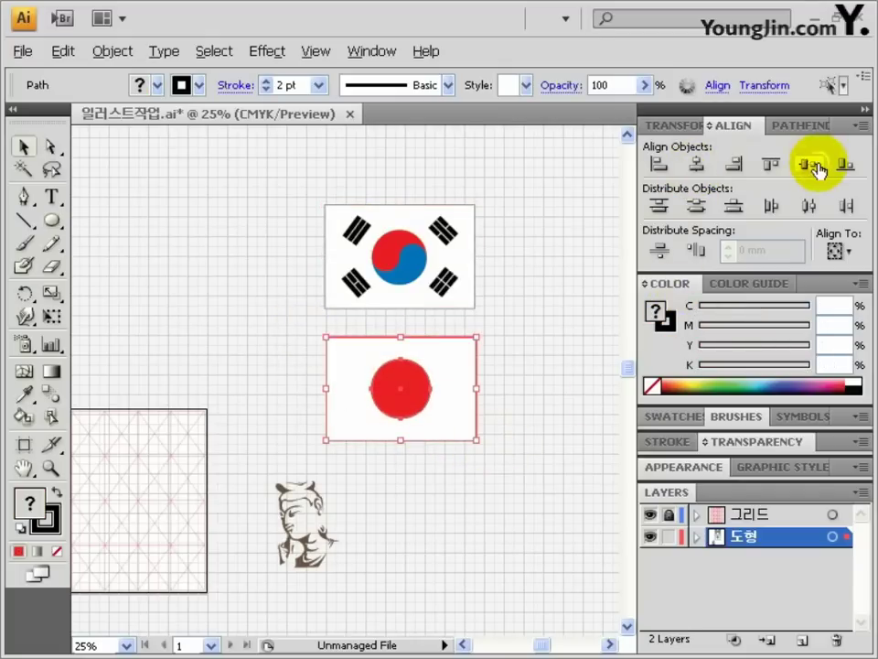
left_click(458, 412, "shift")
left_click(466, 431)
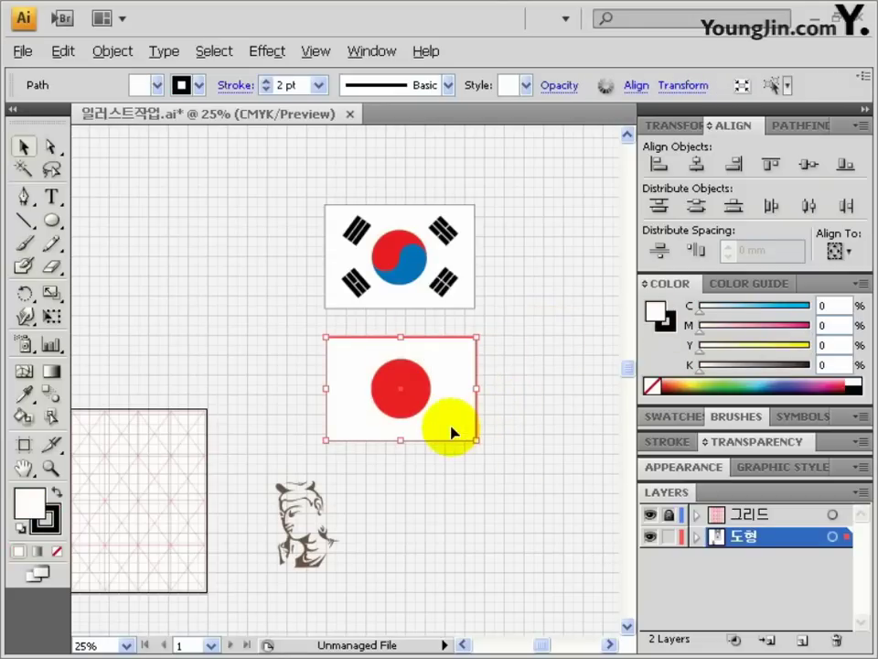
Copy the white rectangle below the Japanese flag and fill the copy red with magenta 100% and yellow 100%.
left_click_drag(451, 433, 488, 569)
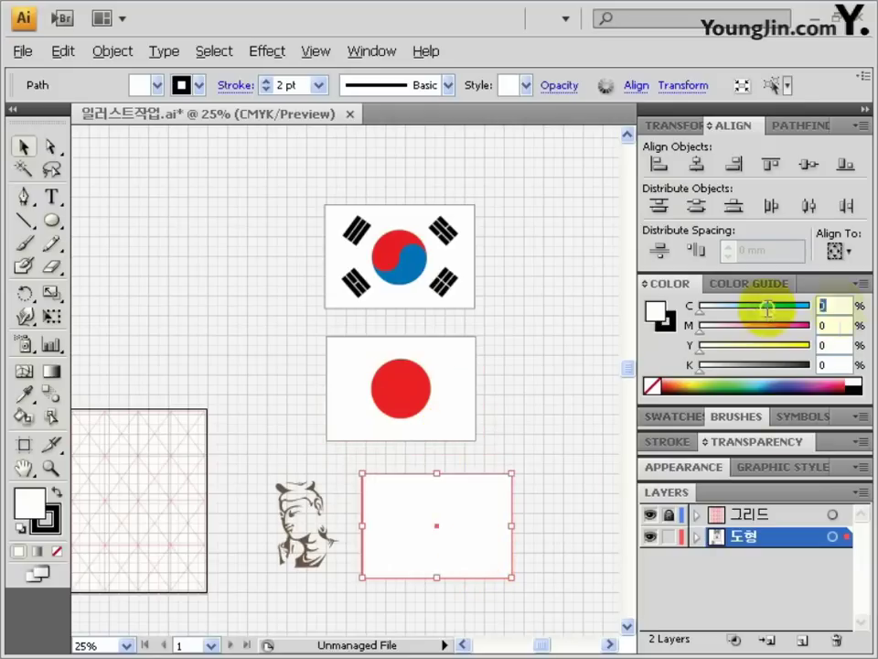
left_click(833, 324)
type("100")
key("Tab")
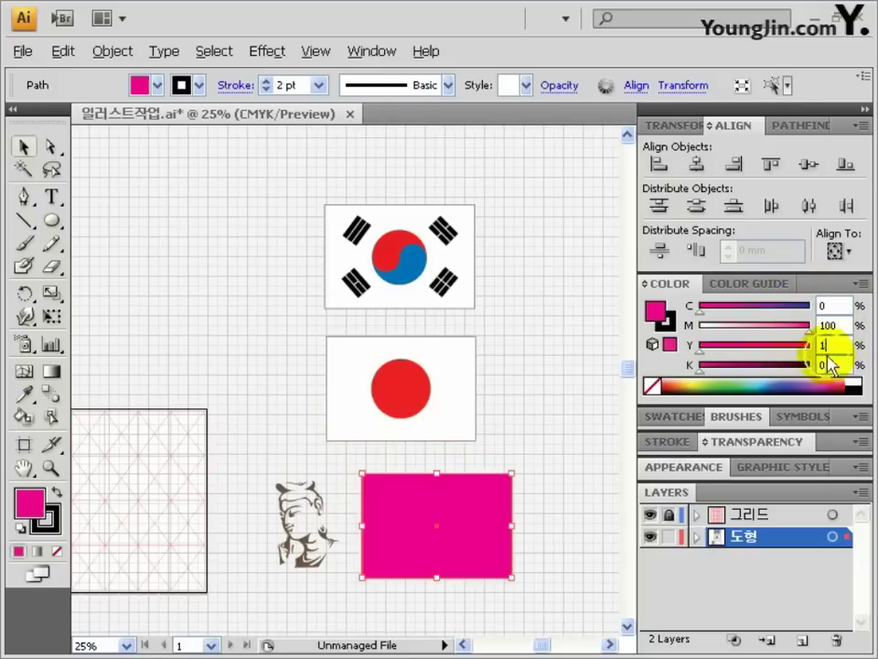
type("100")
key("Tab")
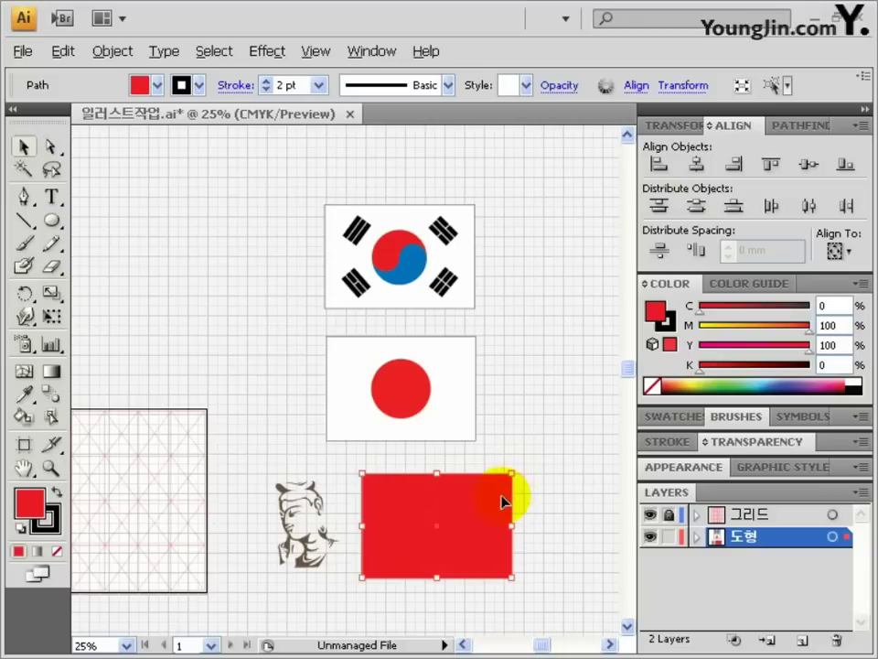
Draw a five-pointed star in the upper-left corner of the red rectangle.
left_click_drag(52, 220, 108, 315)
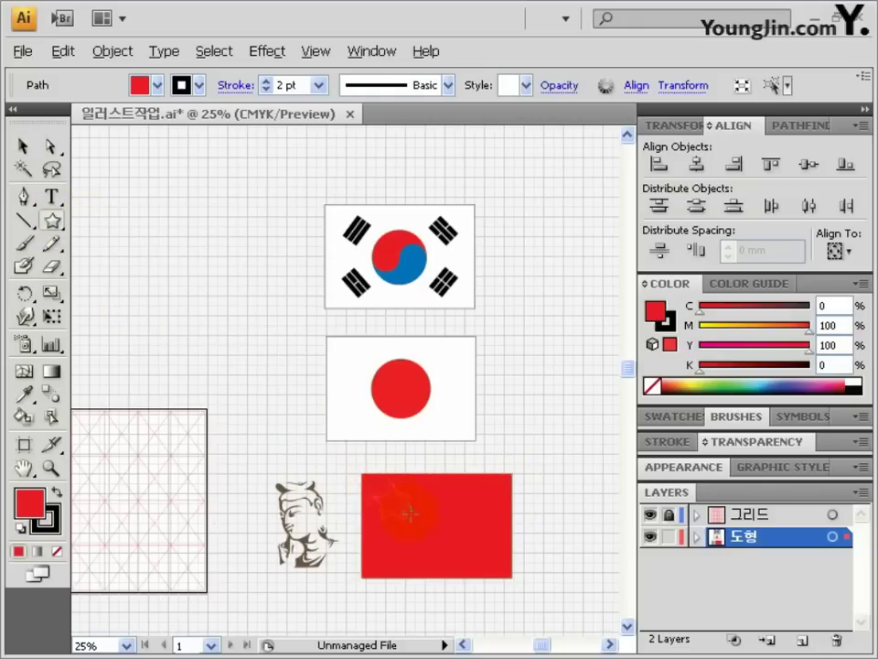
left_click(400, 506)
key("ctrl+plus")
key("ctrl+plus")
left_click_drag(447, 460, 408, 435)
left_click(25, 147)
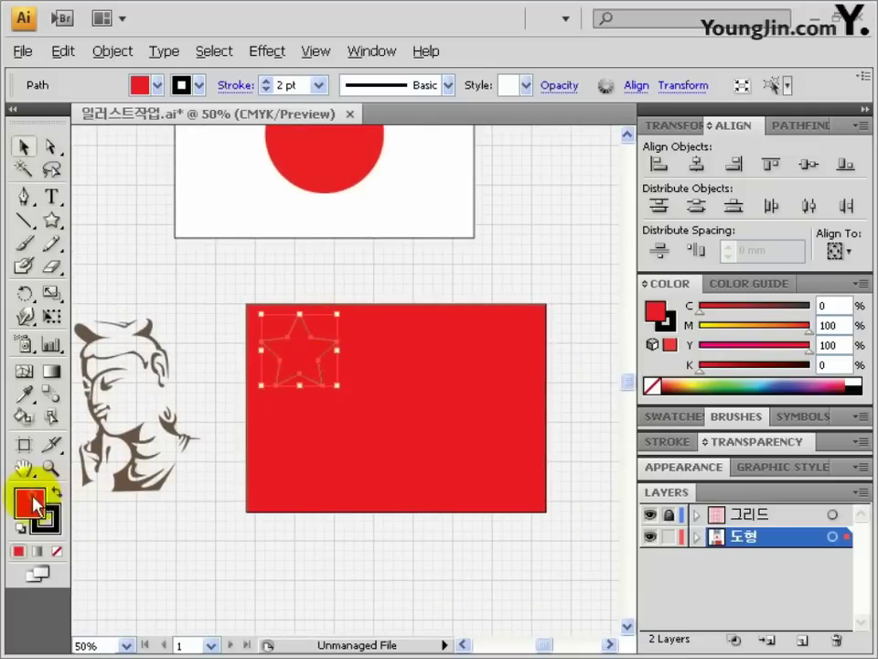
Fill the star with bright yellow and remove its stroke.
double_click(32, 501)
left_click(465, 448)
left_click(454, 194)
left_click(669, 207)
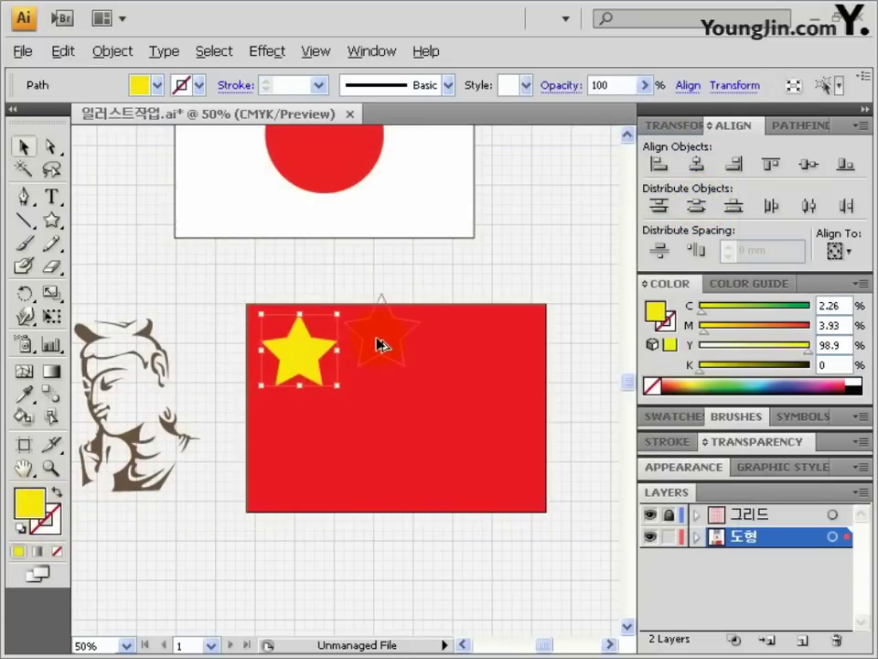
Copy the star, shrink the copy, and arrange four small stars in an arc to the right of the large one.
left_click_drag(378, 344, 375, 340)
left_click_drag(415, 291, 399, 309)
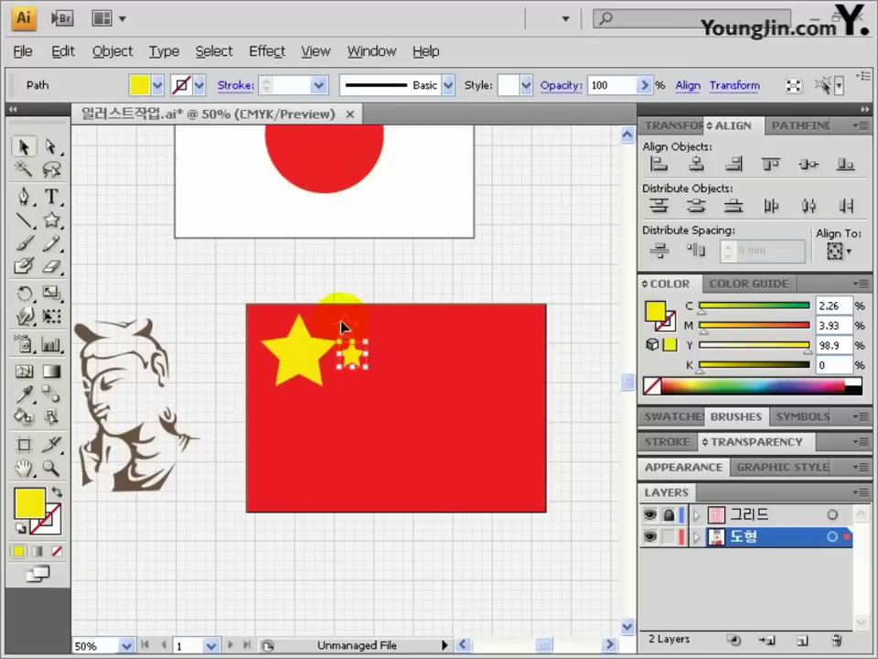
left_click_drag(353, 361, 348, 329)
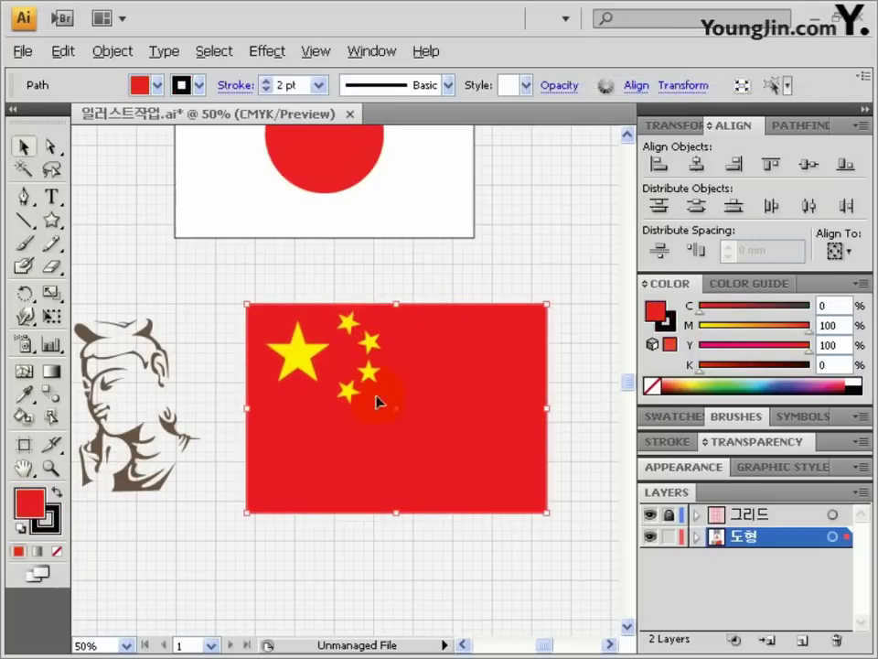
Copy the red flag rectangle below the Chinese flag and place a second copy beside it.
mouse_move(399, 426)
left_mouse_down()
mouse_move(343, 353)
mouse_move(362, 351)
left_mouse_up()
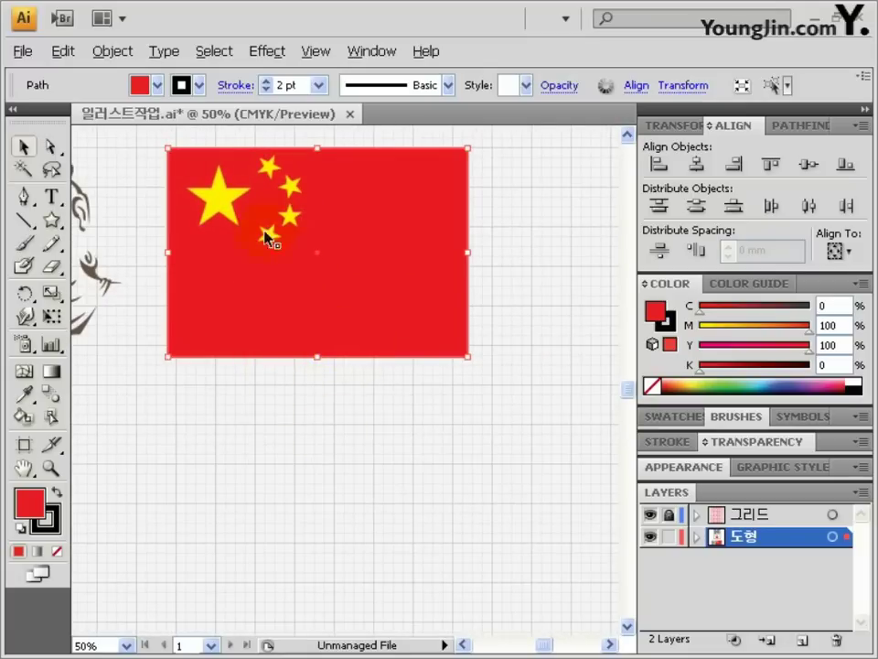
left_click_drag(352, 387, 362, 324)
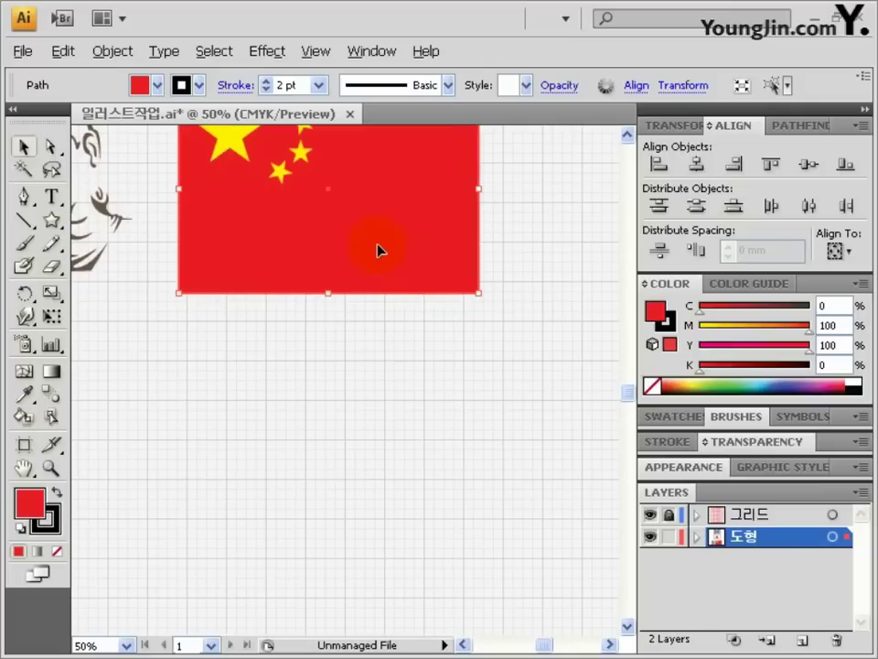
left_click_drag(379, 249, 550, 455)
Split the right-hand red rectangle into a grid of 7 rows with a 6.5 mm gutter.
left_click(111, 51)
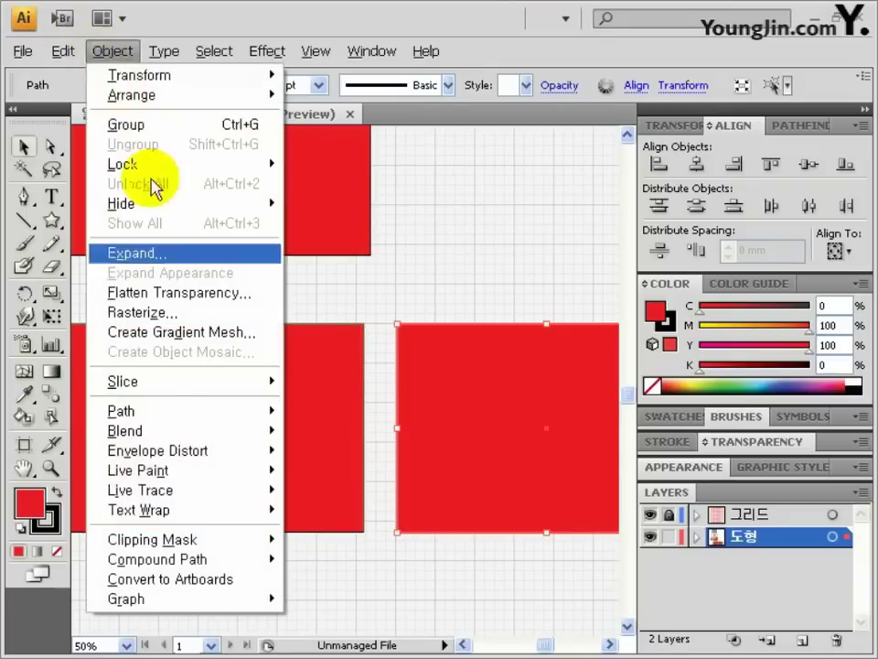
mouse_move(119, 411)
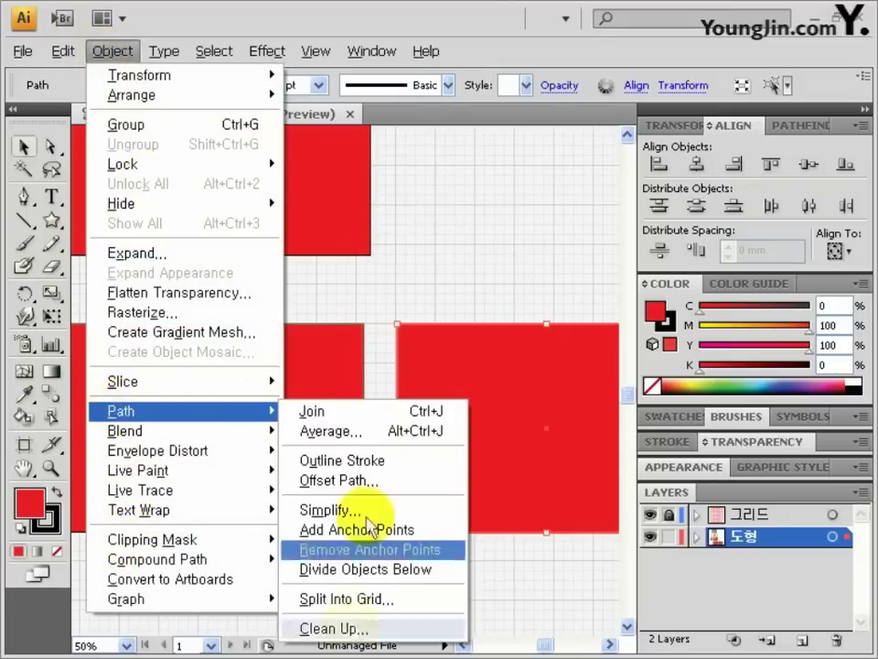
left_click(348, 602)
type("7")
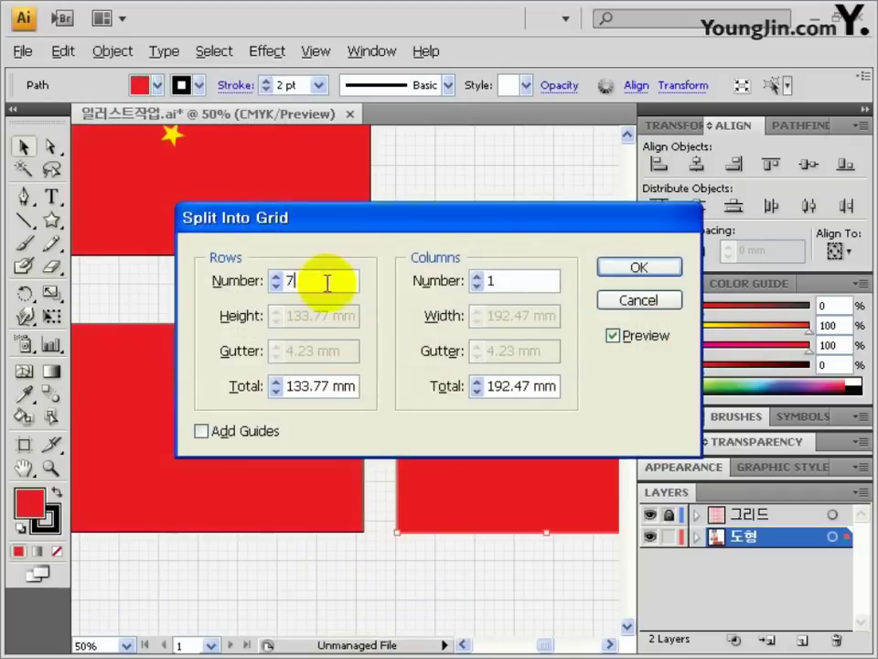
key("Tab")
key("Tab")
type("6.")
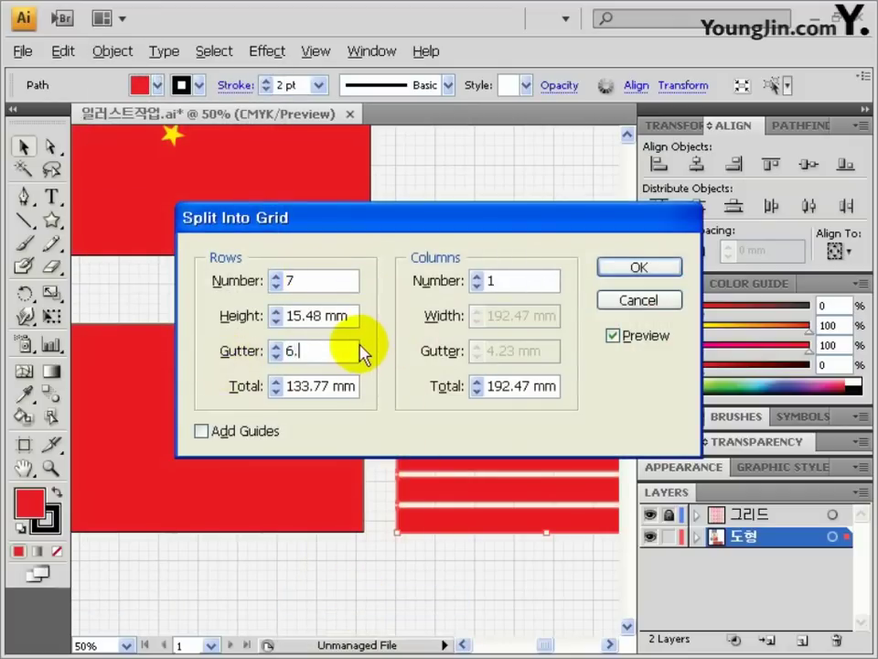
type("5")
left_click(622, 269)
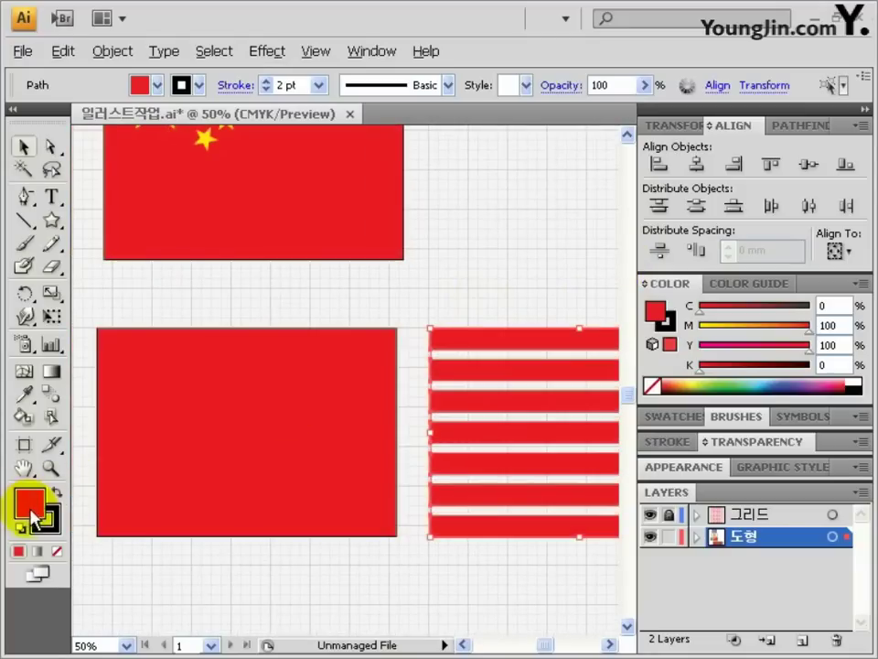
Make the seven strips white with no stroke and left-align them with the neighbouring red rectangle.
left_click(22, 528)
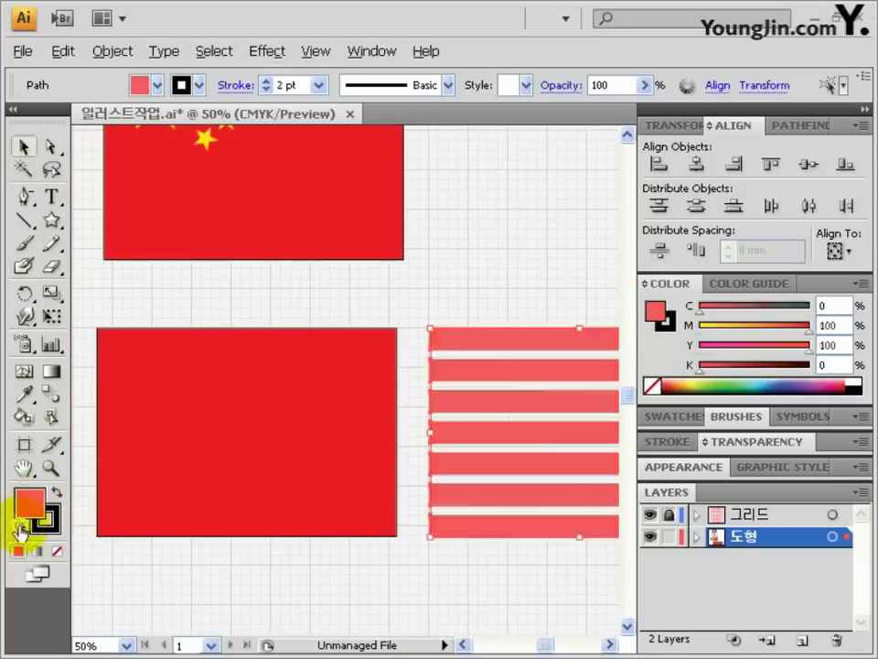
left_click(58, 553)
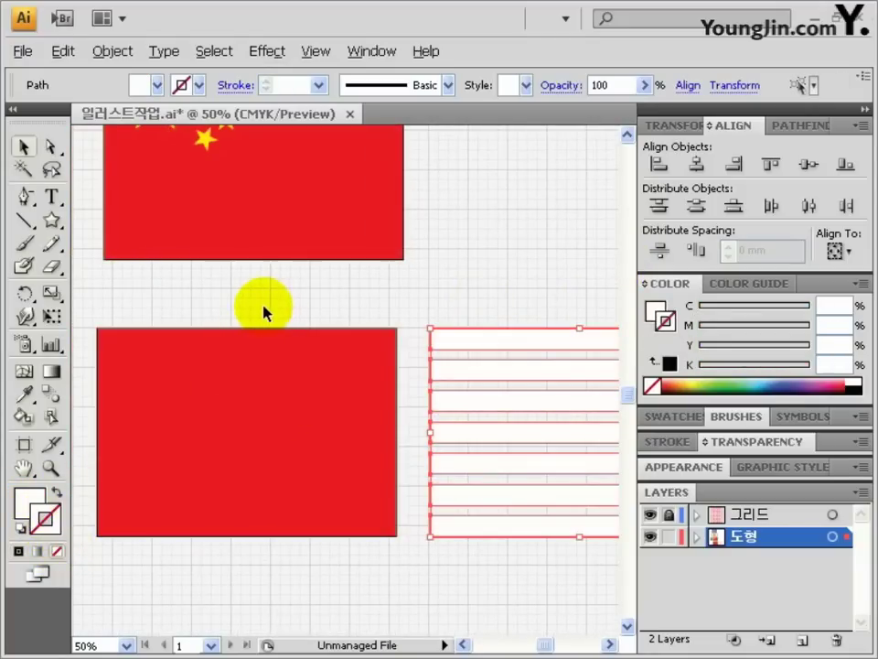
left_click(375, 389, "shift")
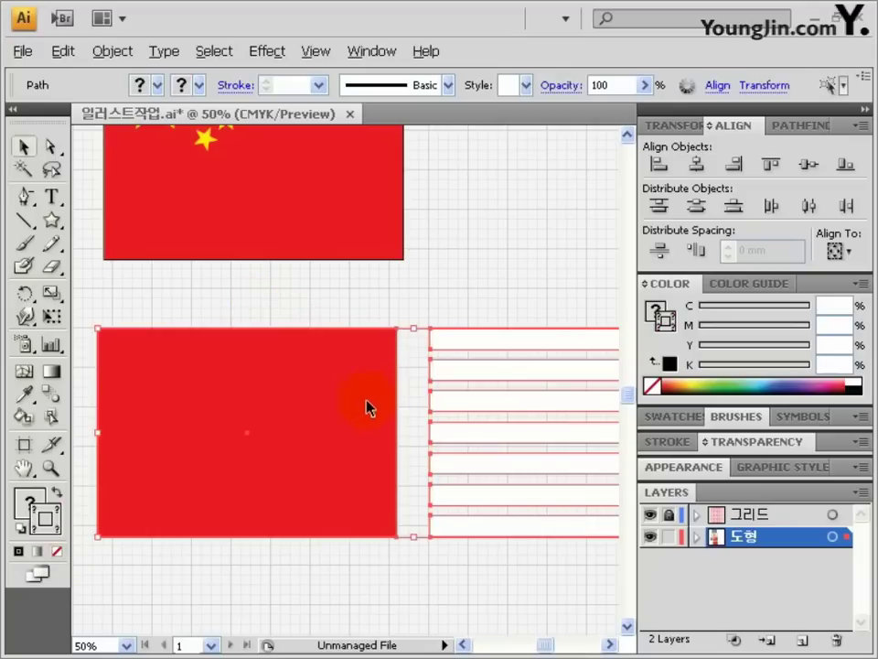
left_click(657, 165)
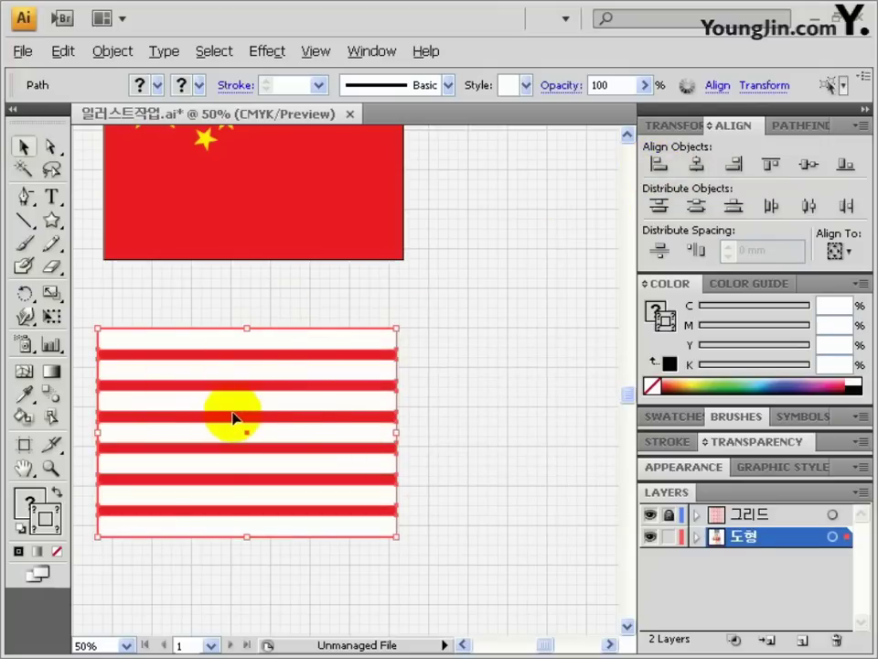
Draw a rectangle over the upper-left part of the striped flag and fill it blue, with magenta at 50%.
left_click_drag(53, 218, 59, 220)
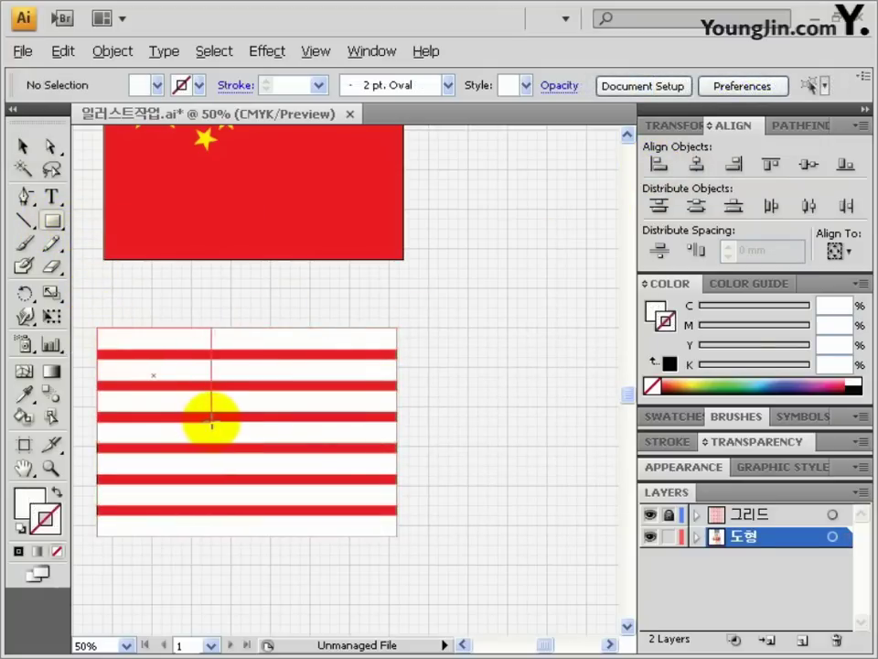
left_click_drag(241, 423, 245, 422)
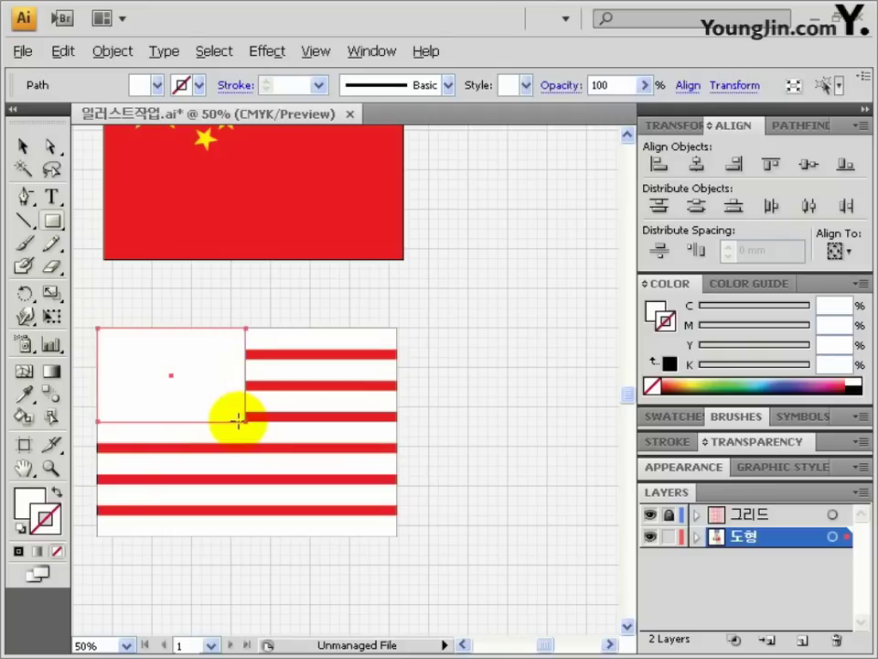
left_click(839, 311)
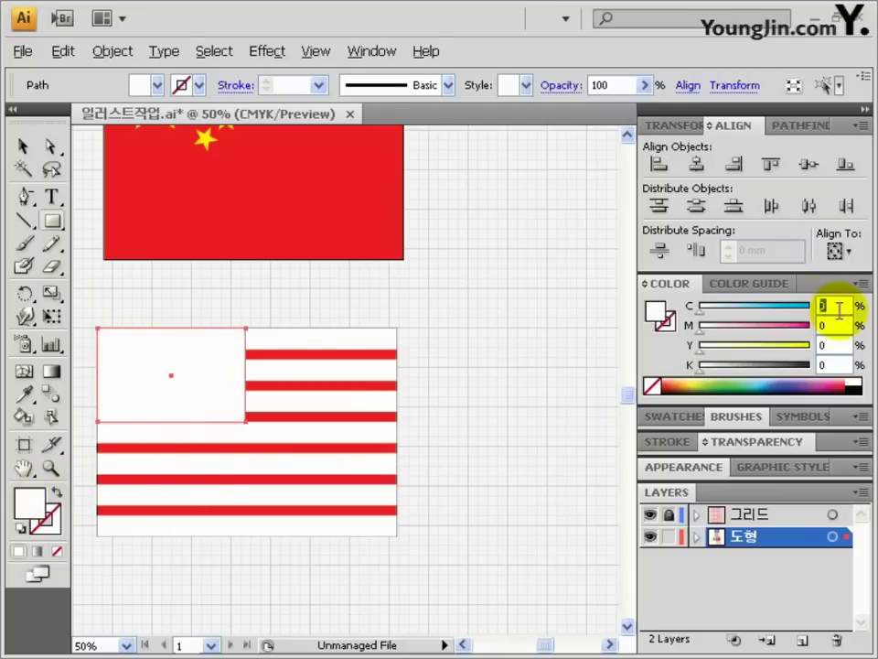
left_click(824, 326)
type("50")
left_click(828, 346)
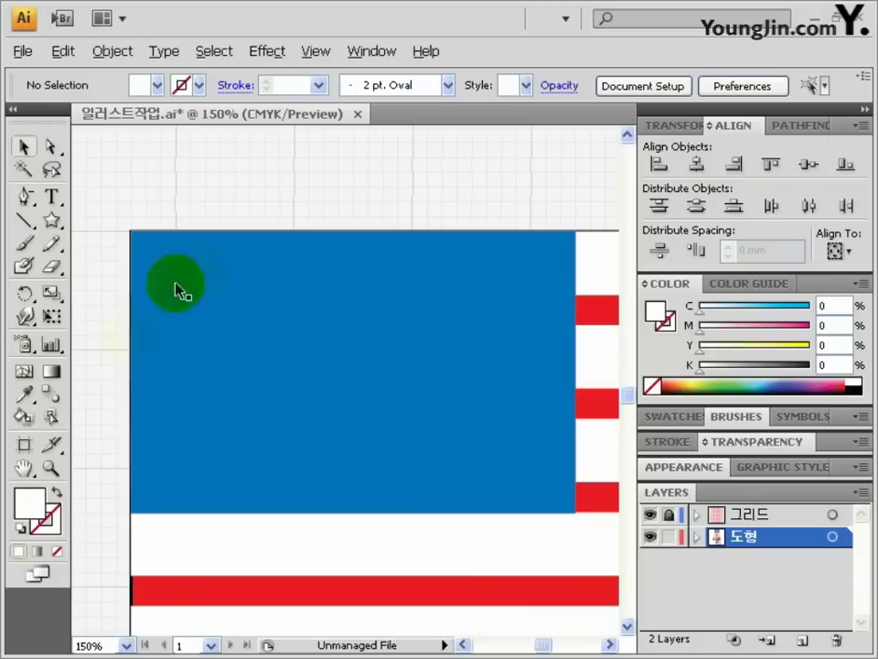
Draw a small white star in the blue area's upper-left corner and repeat it into a row of six.
left_click(52, 220)
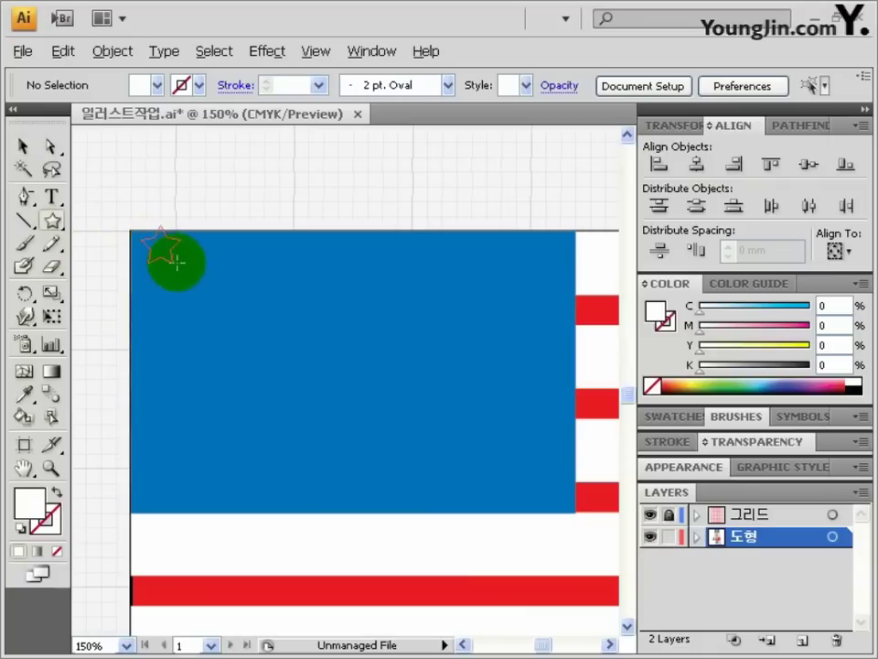
left_click_drag(174, 260, 196, 267)
left_click(24, 146)
left_click(168, 263)
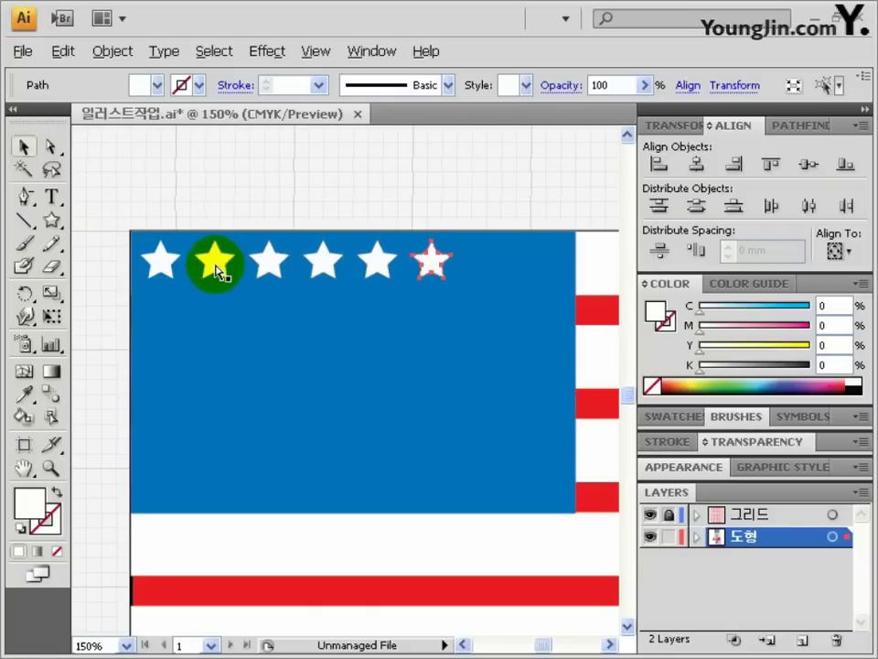
Move the sixth star near the blue area's right edge and distribute all six stars evenly by their horizontal centres.
left_click(27, 149)
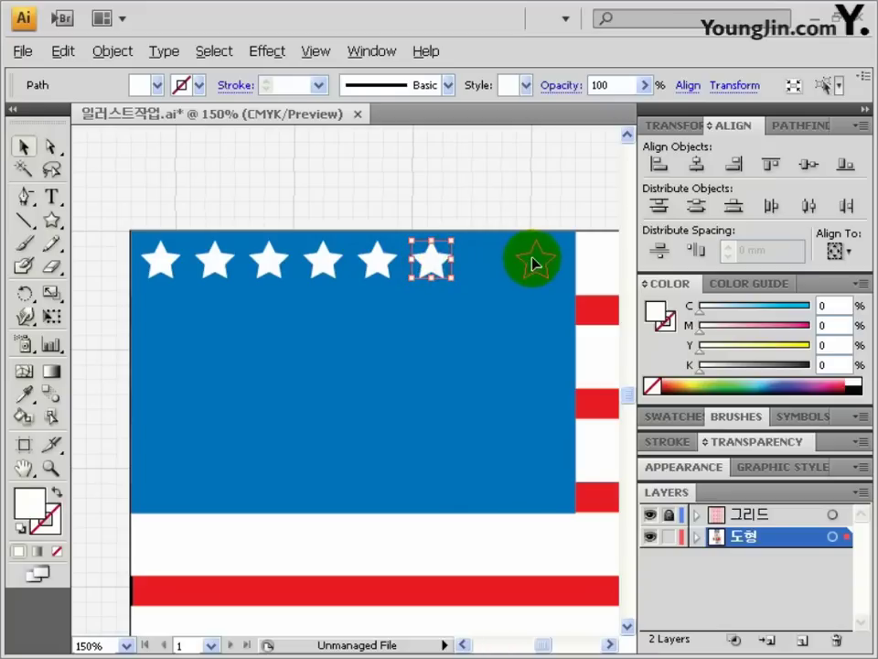
left_click_drag(535, 263, 542, 262)
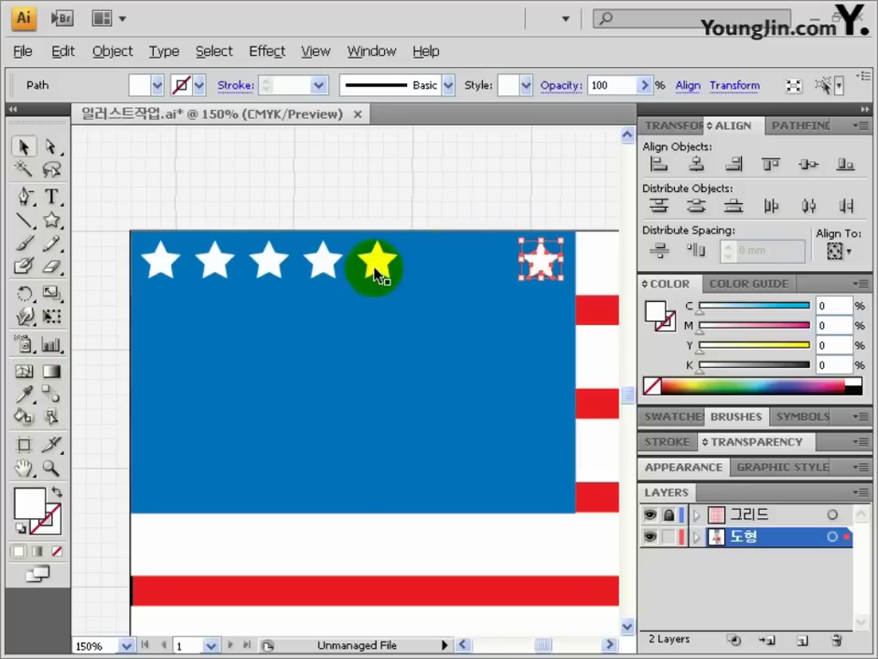
left_click(375, 267, "shift")
left_click(325, 265, "shift")
left_click(268, 263, "shift")
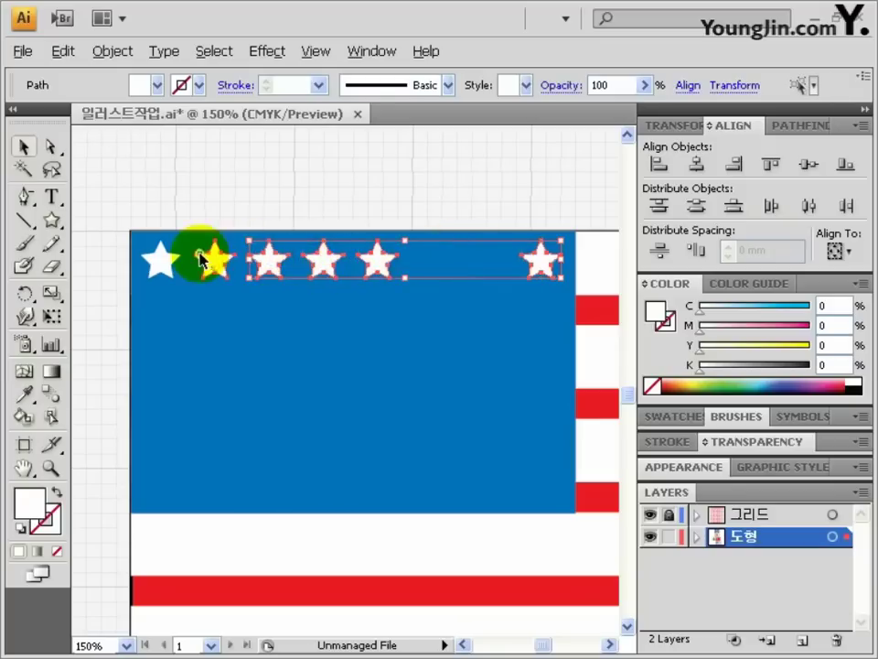
left_click(214, 263, "shift")
left_click(160, 264, "shift")
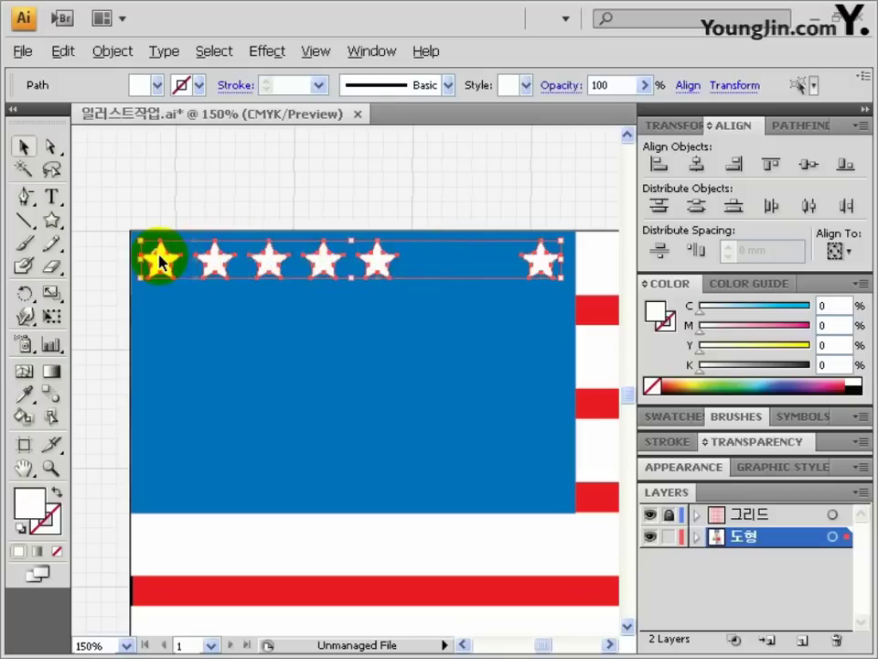
left_click(805, 206)
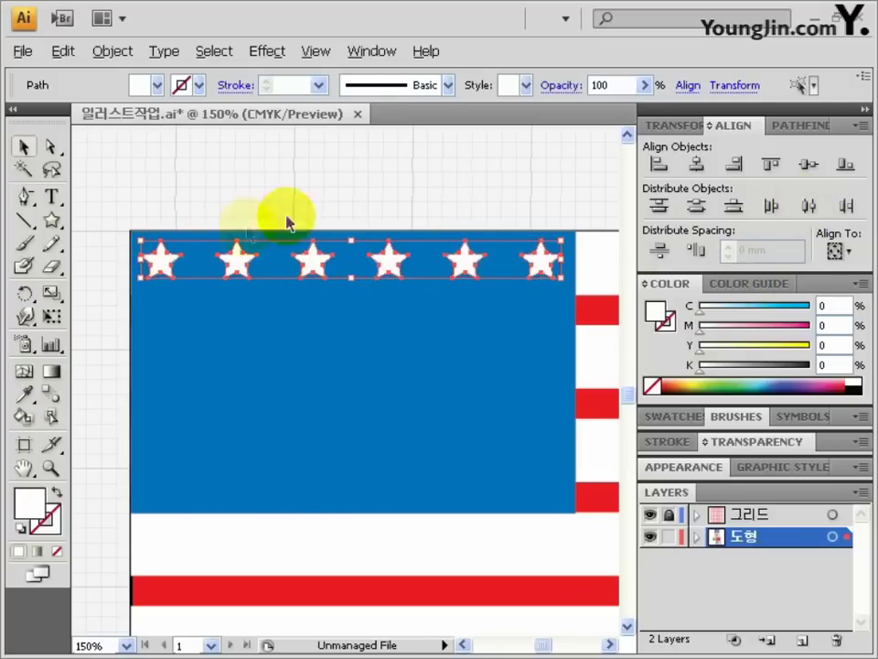
Group the six stars and repeat the row downward at equal spacing to make five rows.
left_click(387, 264)
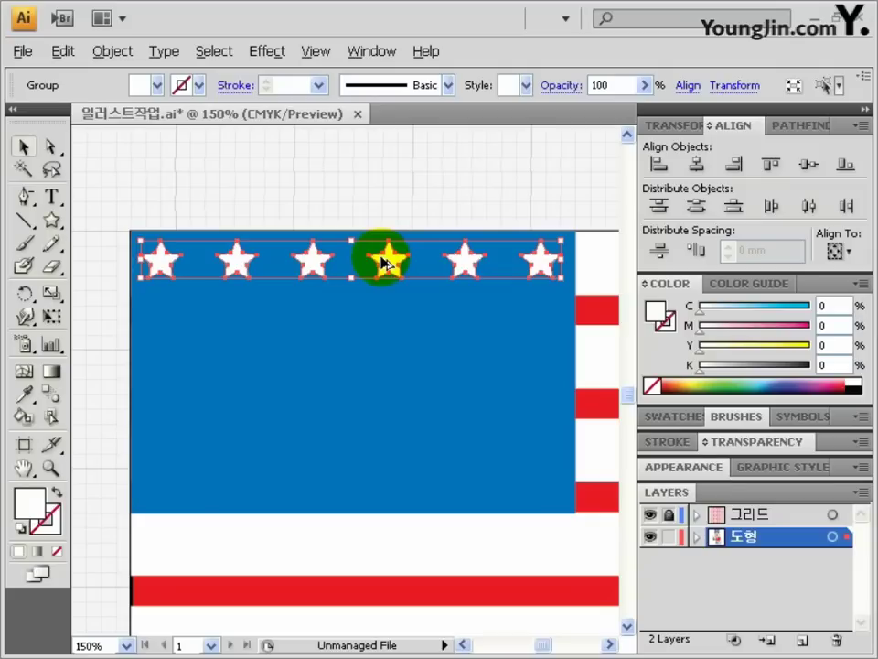
left_click_drag(382, 264, 370, 311)
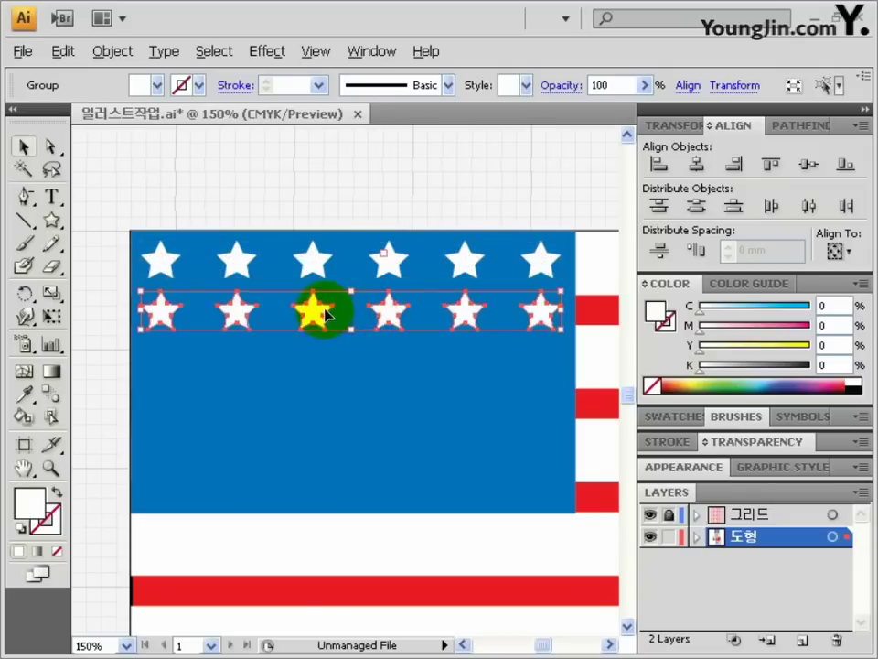
key("ctrl+d")
key("ctrl+d")
key("ctrl+d")
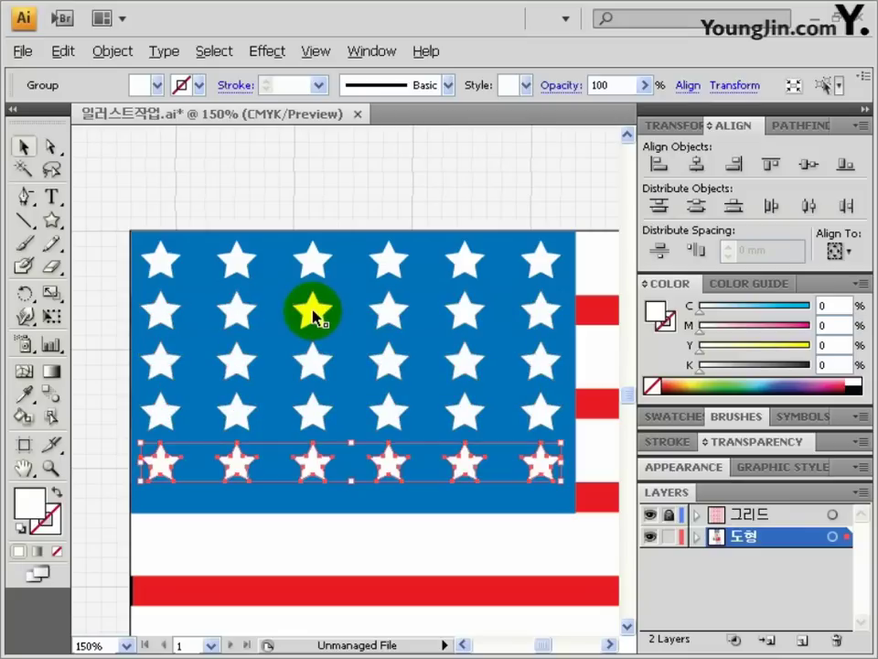
Lower the bottom star row near the blue area's lower edge, distribute all five rows evenly by vertical centres and group them.
mouse_move(238, 468)
left_mouse_down()
mouse_move(235, 495)
mouse_move(235, 483)
left_mouse_up()
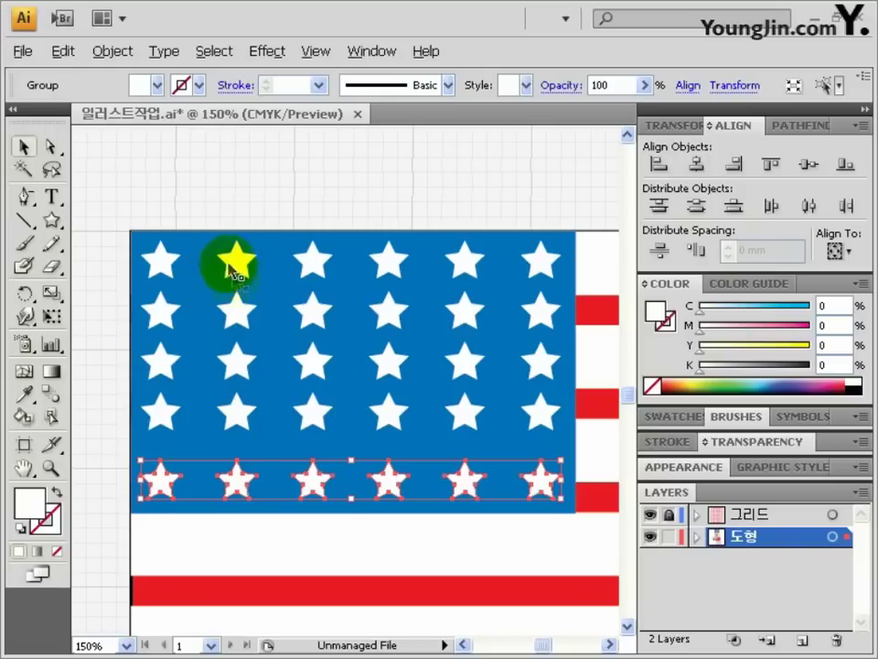
left_click(231, 408, "shift")
left_click(232, 358, "shift")
left_click(234, 311, "shift")
left_click(236, 261, "shift")
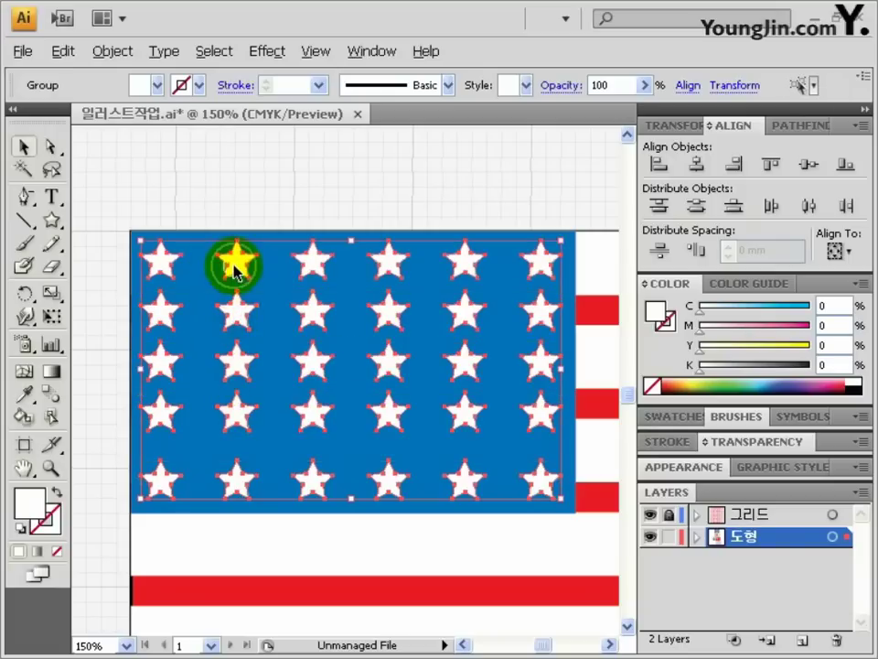
left_click(700, 209)
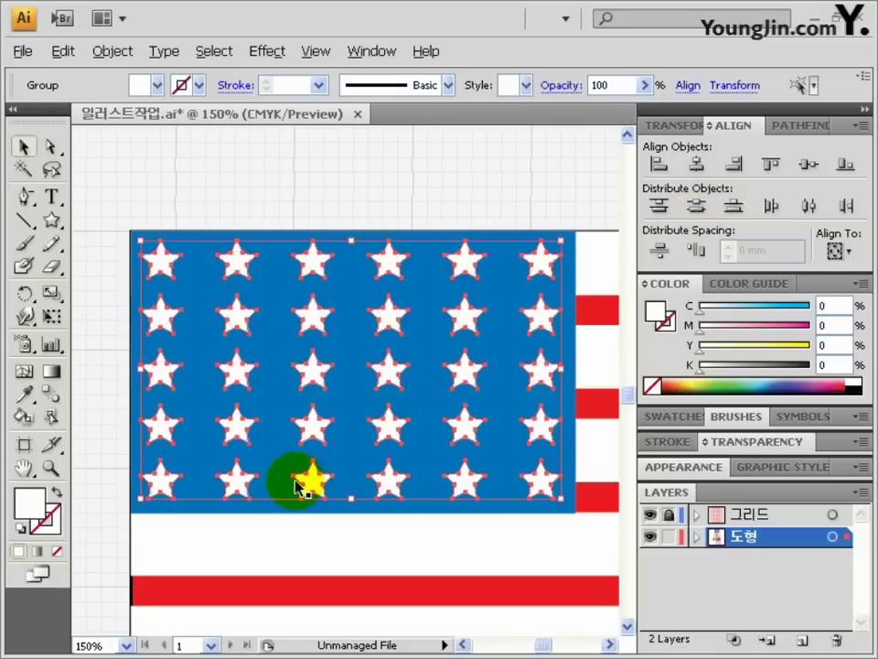
key("ctrl+g")
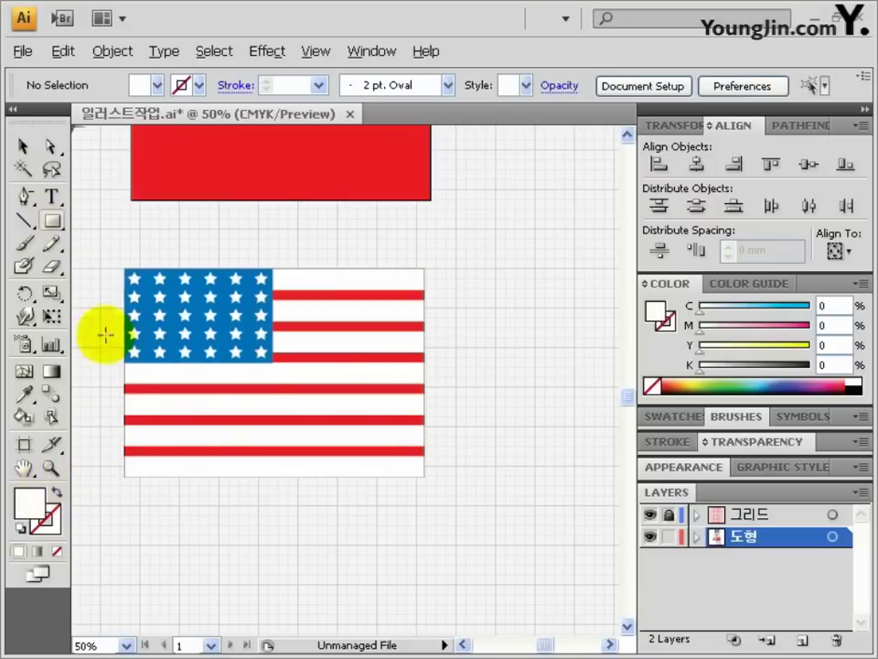
Frame the whole American flag with an unfilled rectangle that has a 2 pt stroke in 100% black.
left_click_drag(120, 273, 424, 476)
left_click(56, 490)
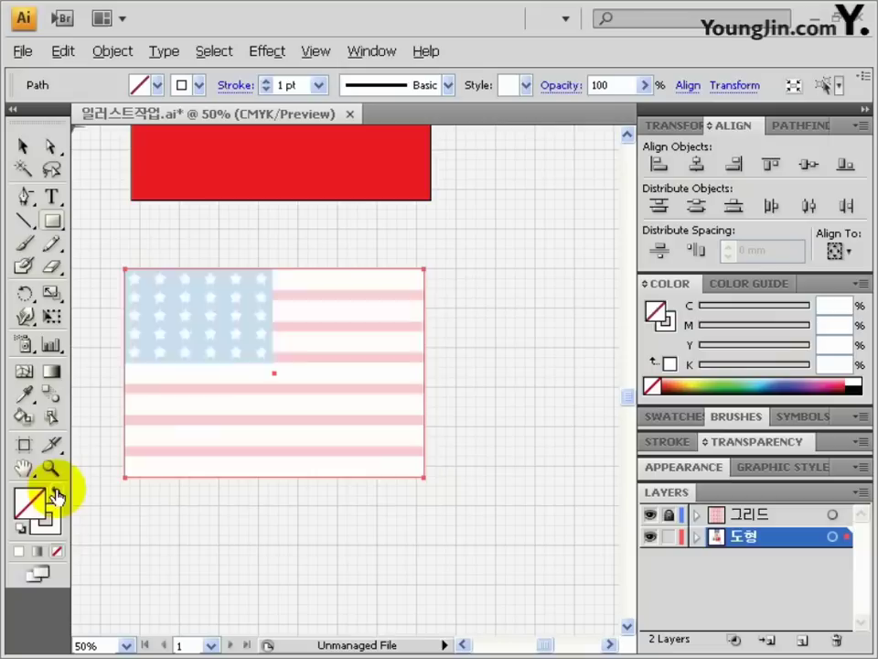
left_click(43, 518)
type("100")
key("Return")
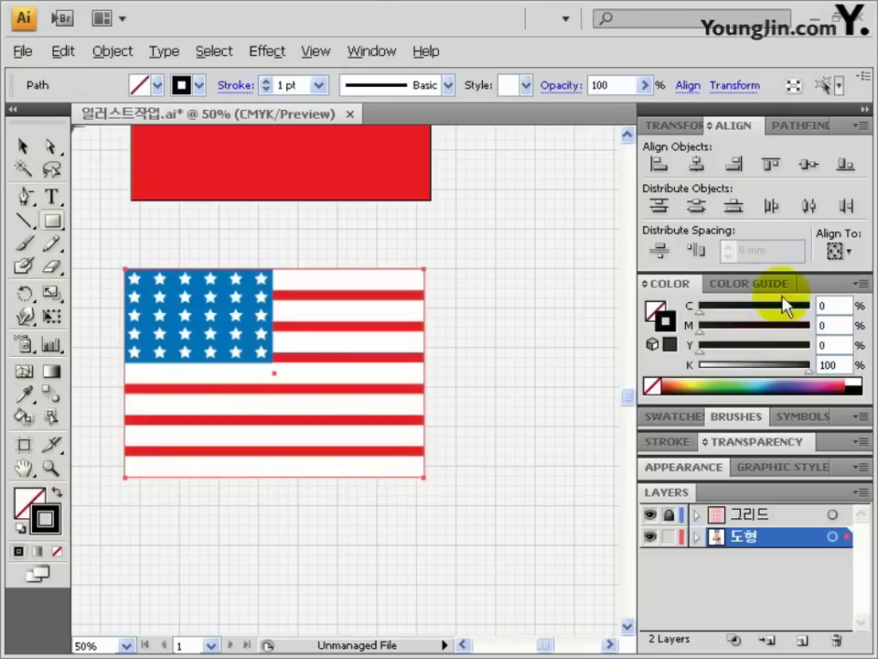
left_click_drag(297, 86, 278, 86)
type("2")
key("Return")
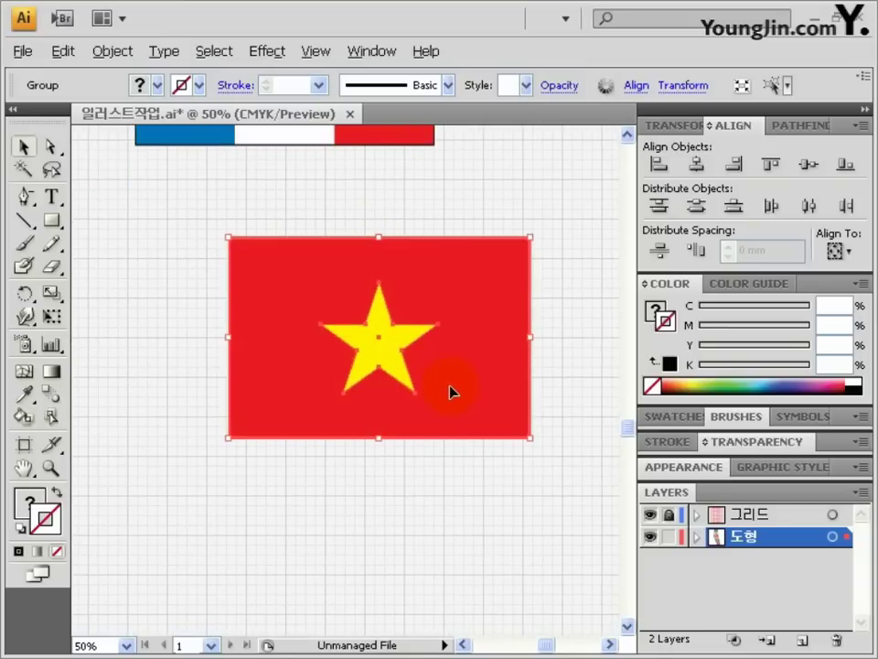
Select all six flags without the Buddha figure and convert their strokes to outlines.
left_click(257, 329, "ctrl+alt")
left_click(272, 333, "ctrl+alt")
left_click(303, 340, "ctrl+alt")
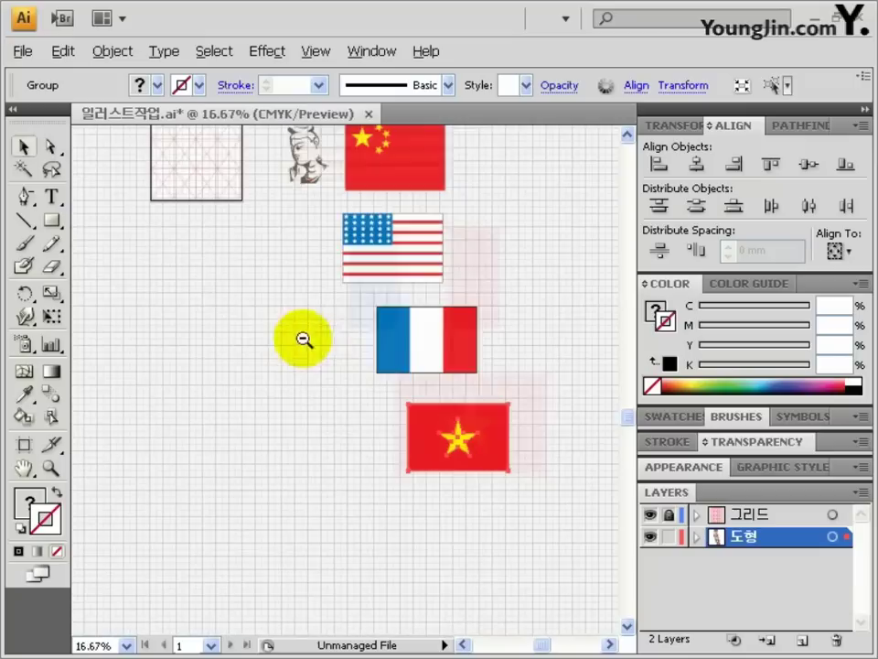
left_click(388, 317, "ctrl+alt")
left_click_drag(471, 580, 304, 168)
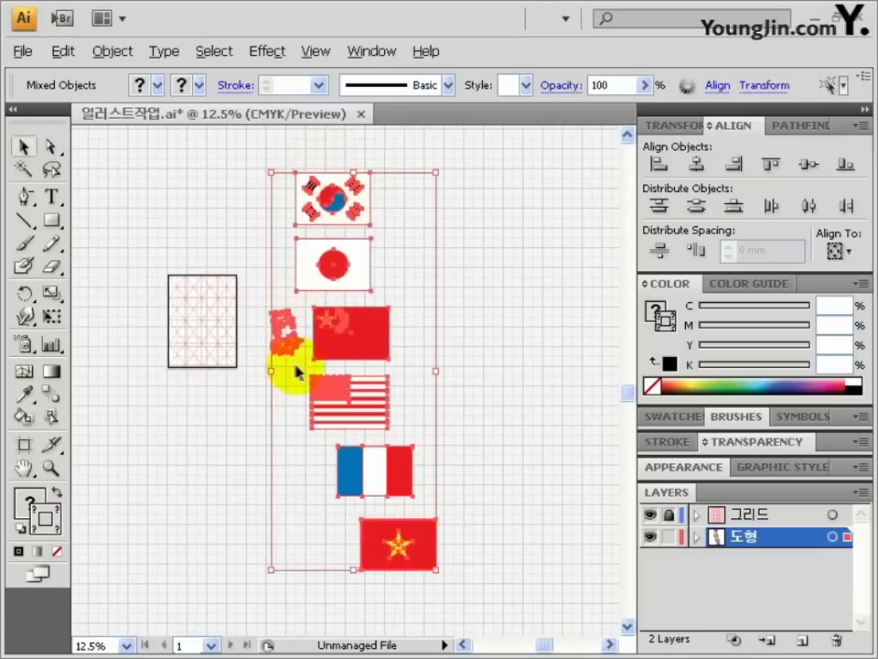
left_click(112, 50)
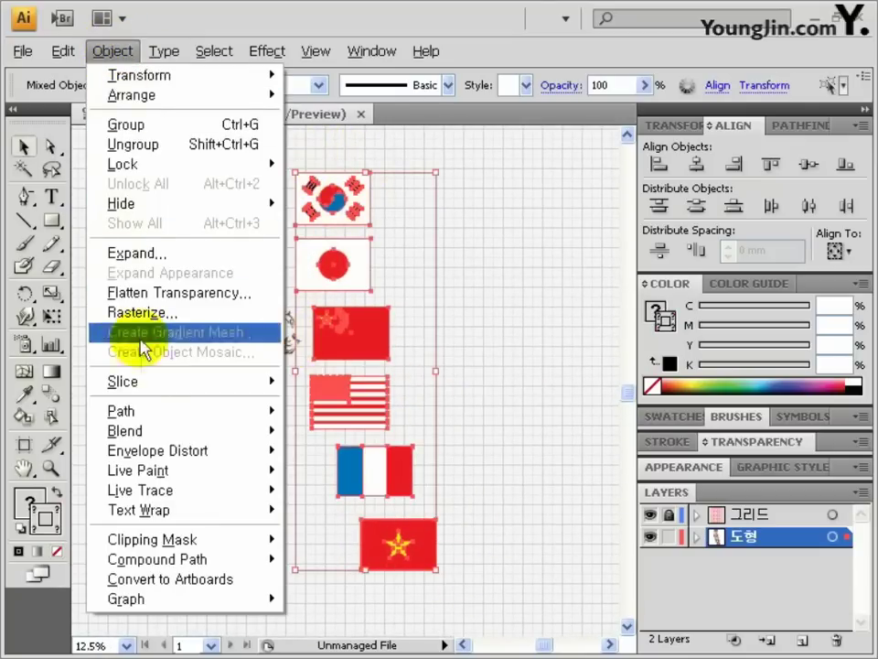
mouse_move(146, 414)
left_click(366, 460)
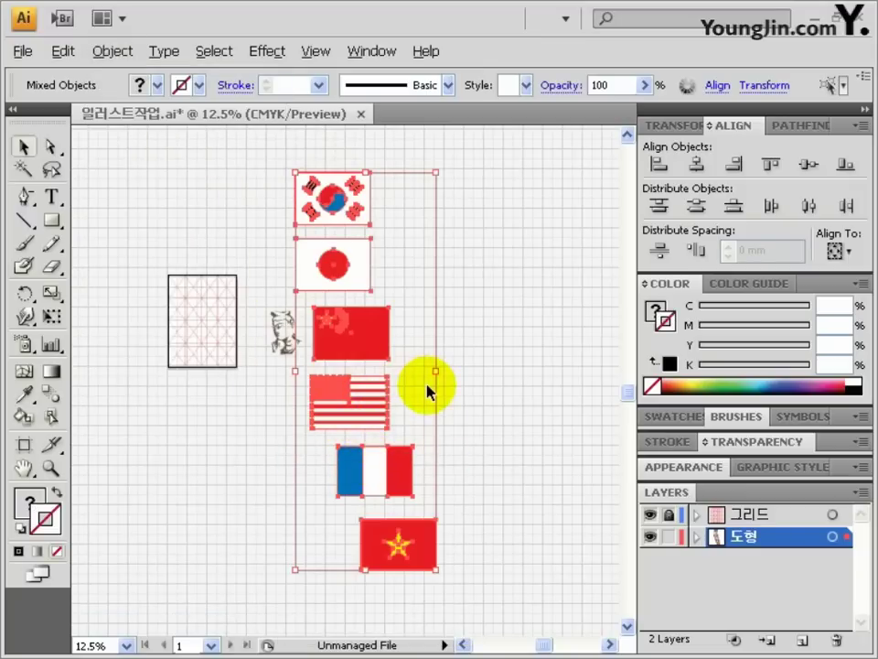
Group the parts of the Korean flag, and group the parts of the Japanese flag separately.
left_click(286, 186)
left_click_drag(368, 225, 372, 226)
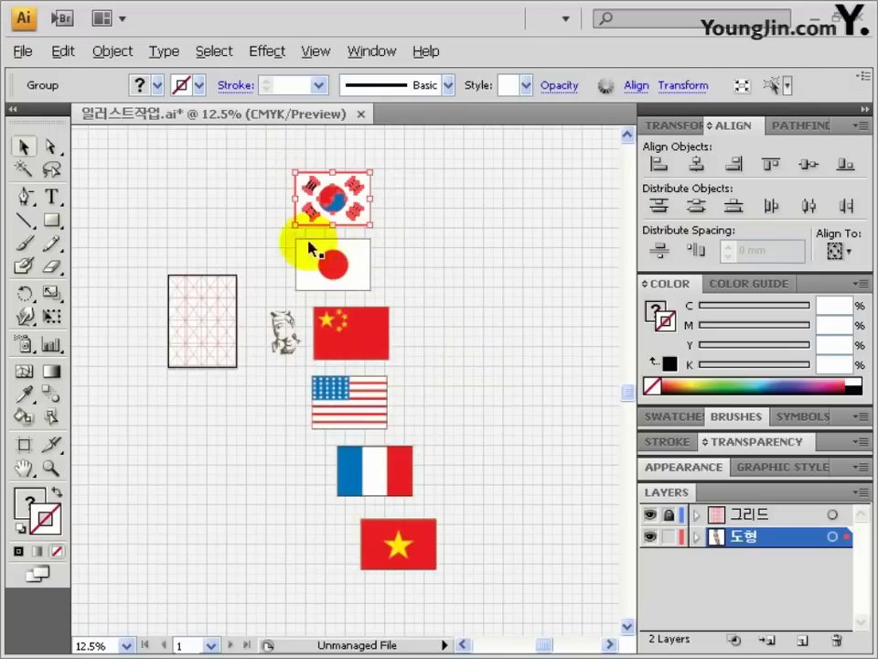
left_click_drag(284, 238, 385, 299)
key("ctrl+g")
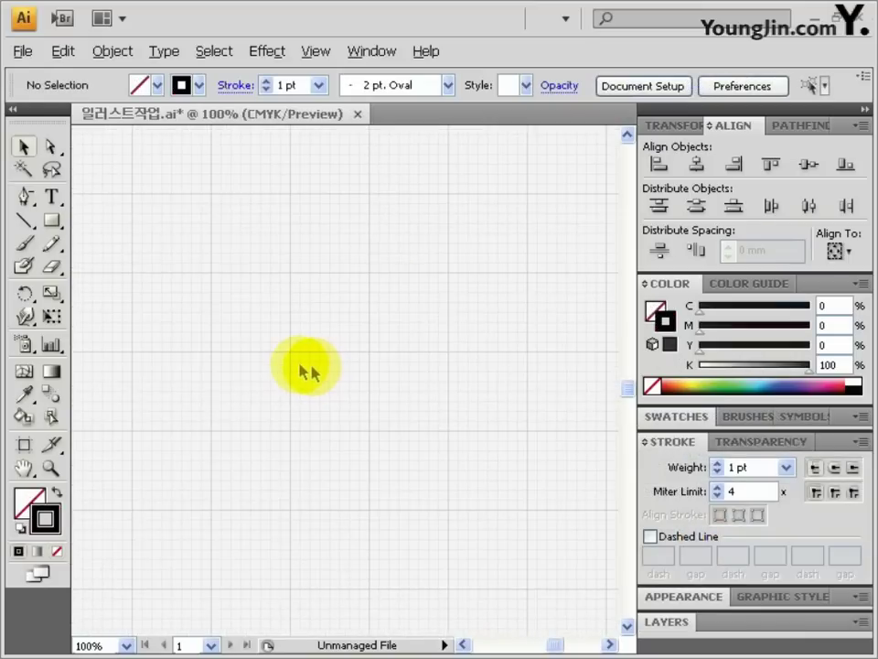
Create a spiral with 80% decay, 8 segments and the second winding style on an empty part of the canvas.
left_click(28, 225)
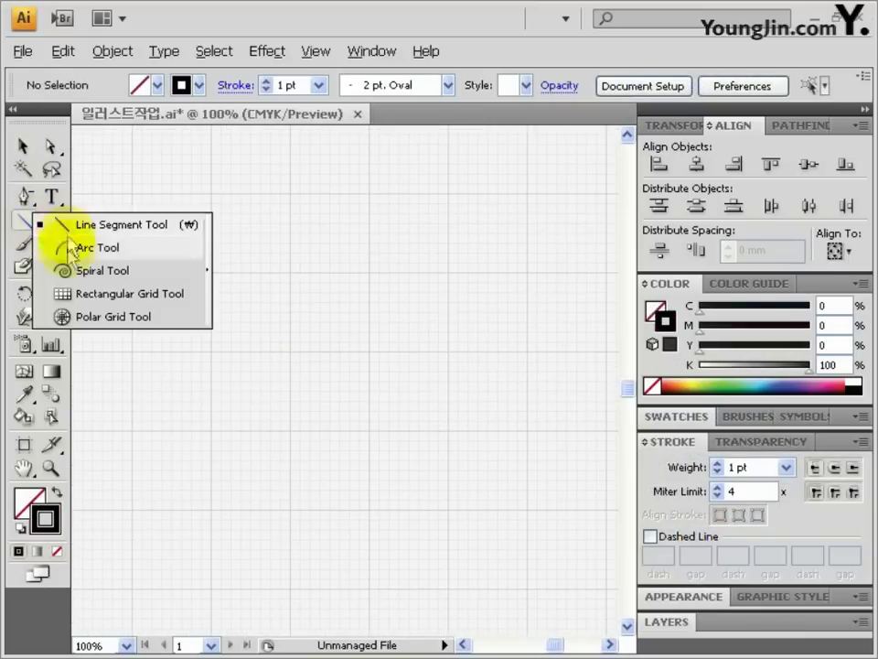
left_click(87, 271)
left_click(306, 364)
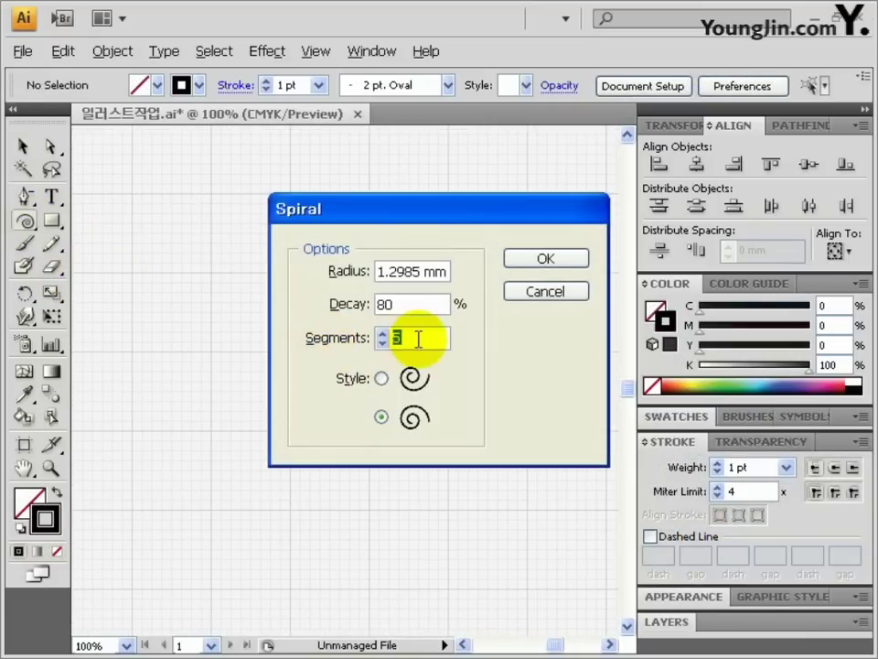
type("8")
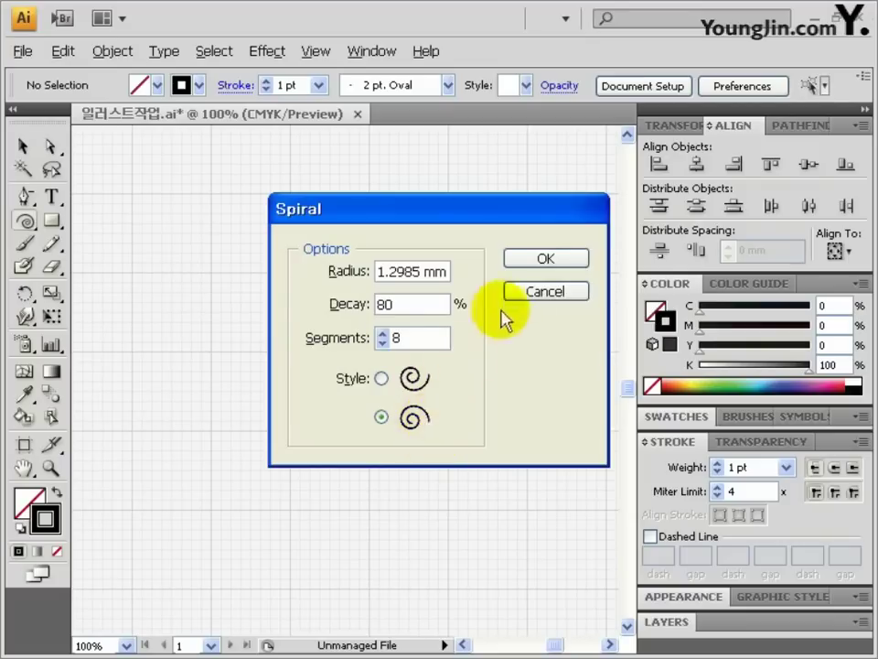
left_click(525, 258)
Enlarge and mirror the spiral so its open end faces left, set its stroke to 7 pt and move it lower.
left_click(20, 149)
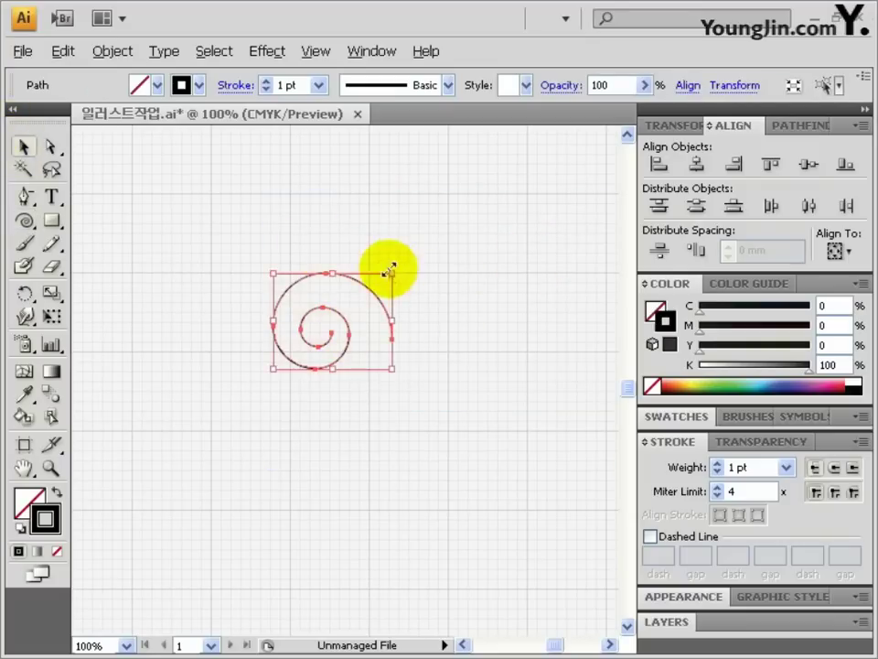
left_click_drag(393, 268, 286, 338)
type("7")
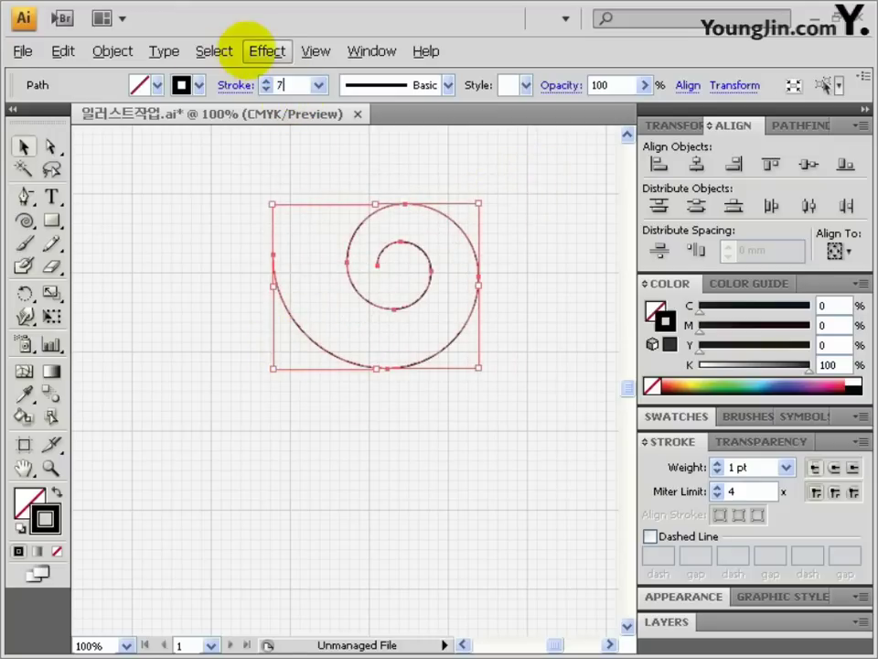
key("Return")
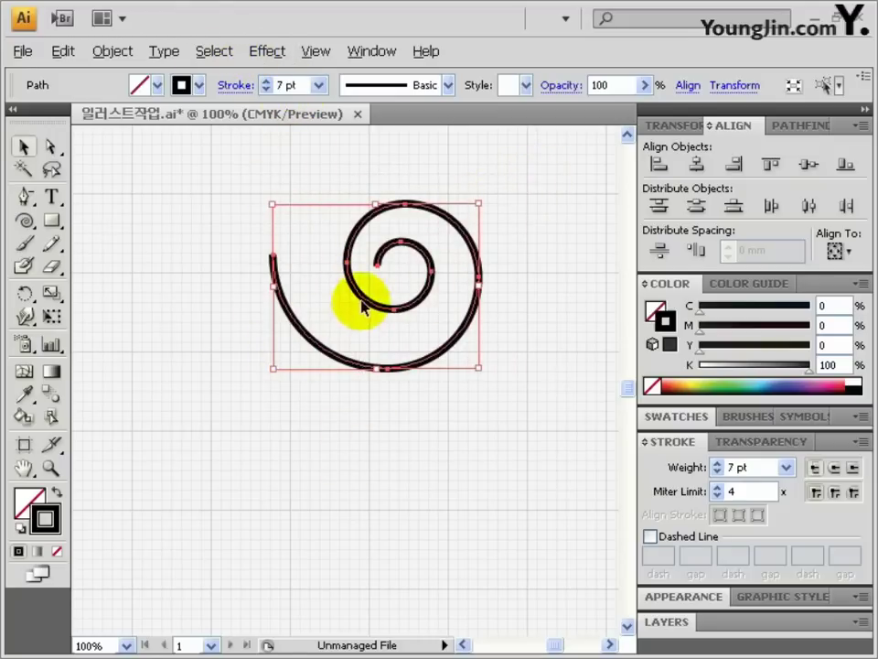
left_click_drag(363, 304, 340, 462)
Draw a second, much smaller spiral above the large one, with its open end facing right.
left_click_drag(22, 221, 65, 225)
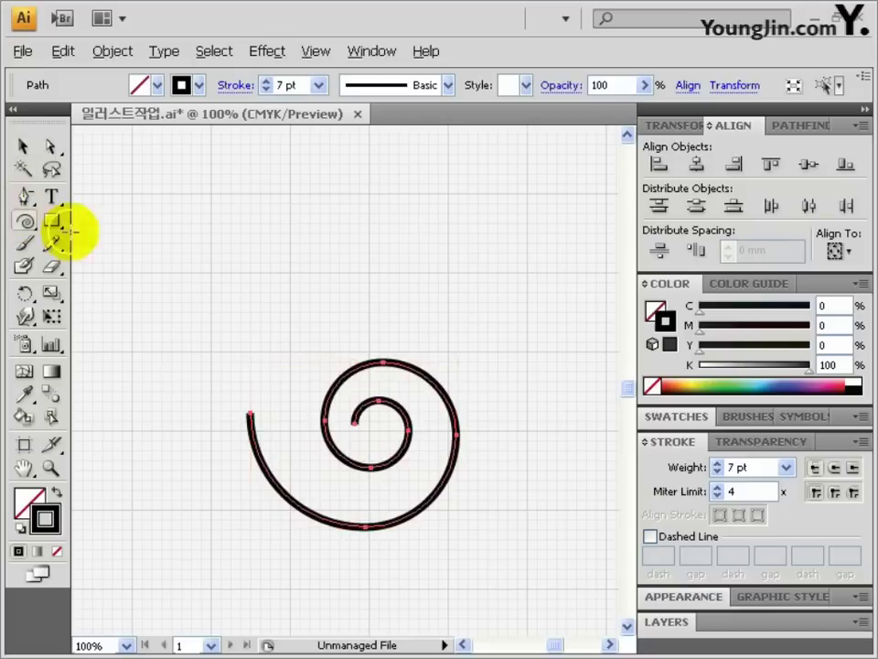
left_click_drag(349, 307, 385, 341)
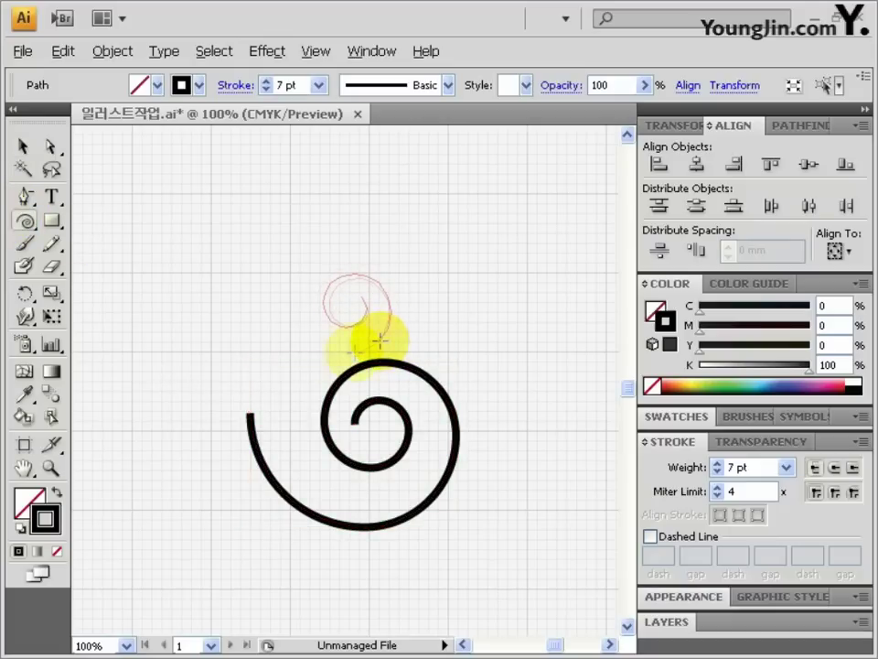
left_click_drag(379, 341, 390, 305)
Position the small spiral just above the large spiral's upper-left curve, leaving a narrow gap between them.
left_click(24, 147)
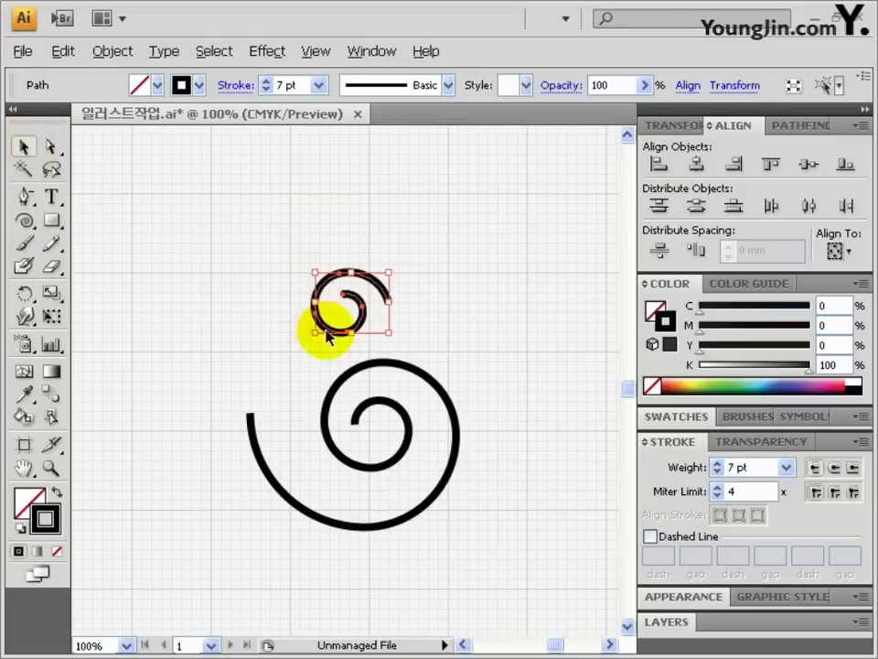
left_click_drag(336, 364, 337, 364)
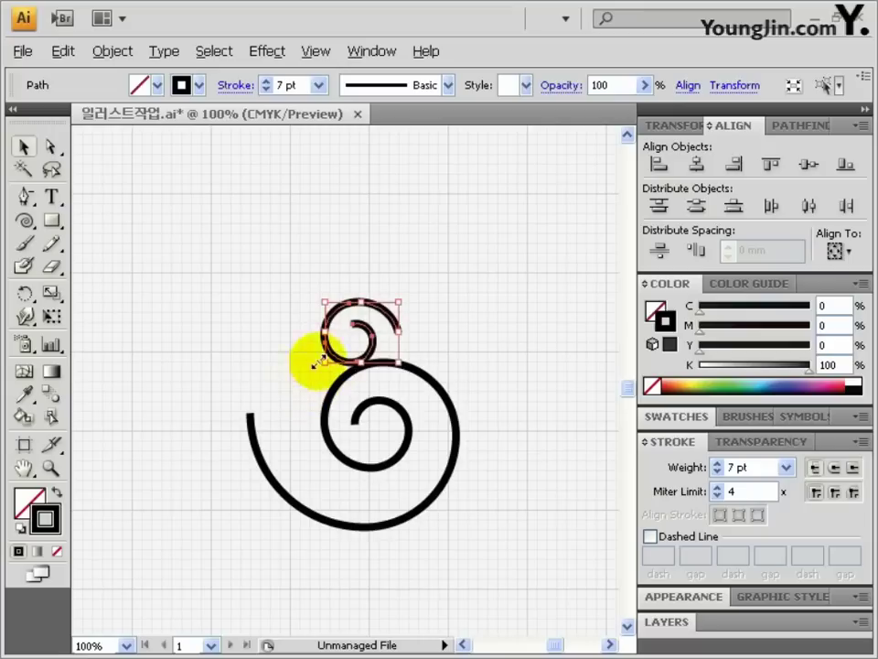
key("Up")
key("Up")
key("Up")
key("Up")
key("Up")
key("Up")
key("Up")
key("Up")
key("Left")
key("Left")
key("Left")
key("Left")
key("Left")
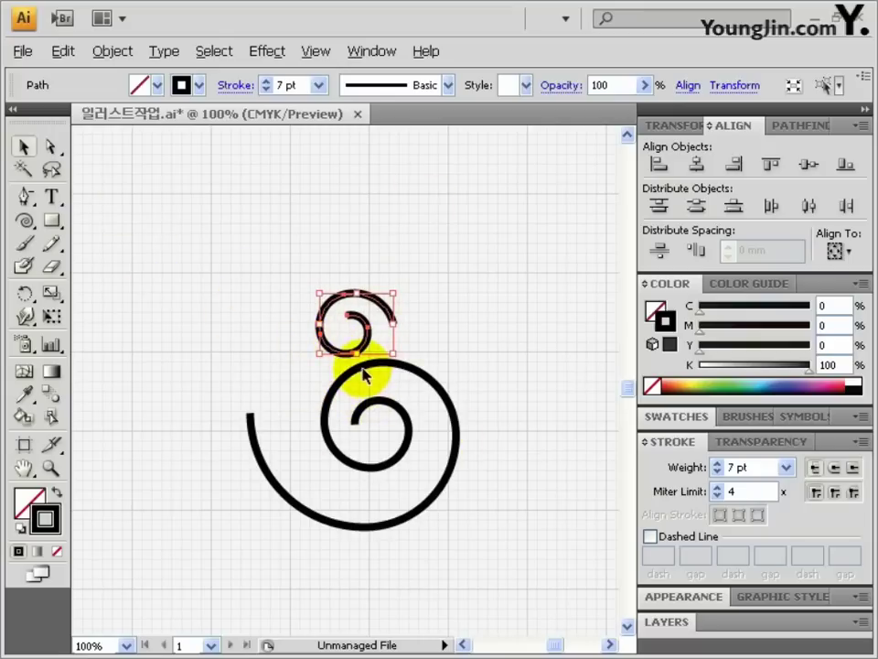
Create a spiral with 80% decay, 7 segments and the first winding style to the right of the large spiral.
left_click(25, 220)
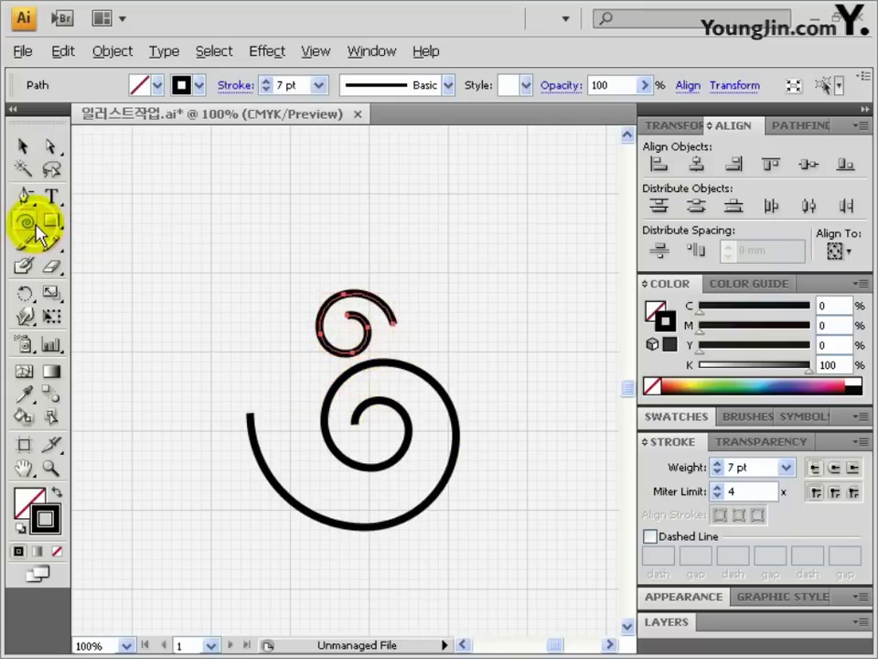
left_click(521, 441)
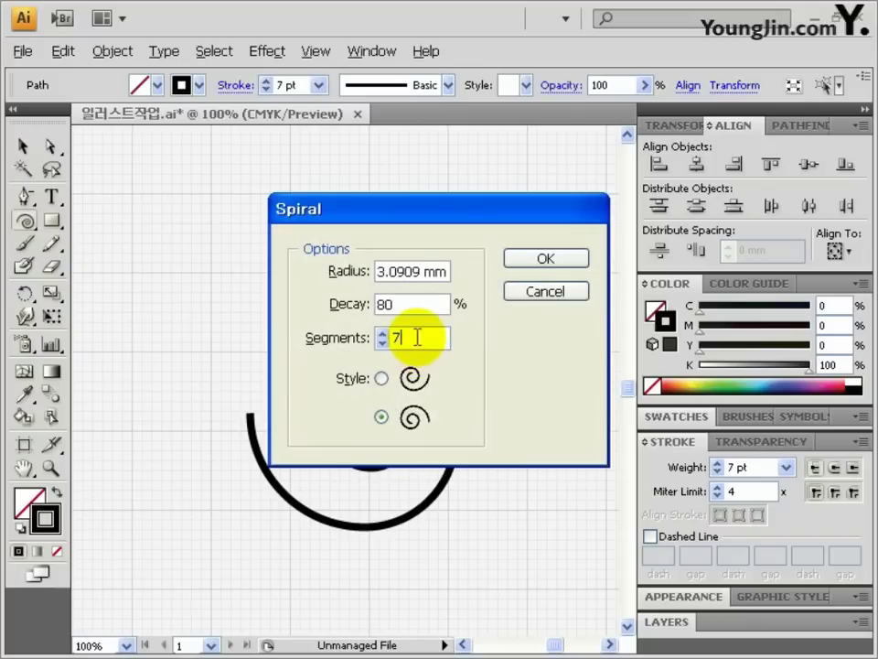
left_click(382, 378)
left_click(538, 260)
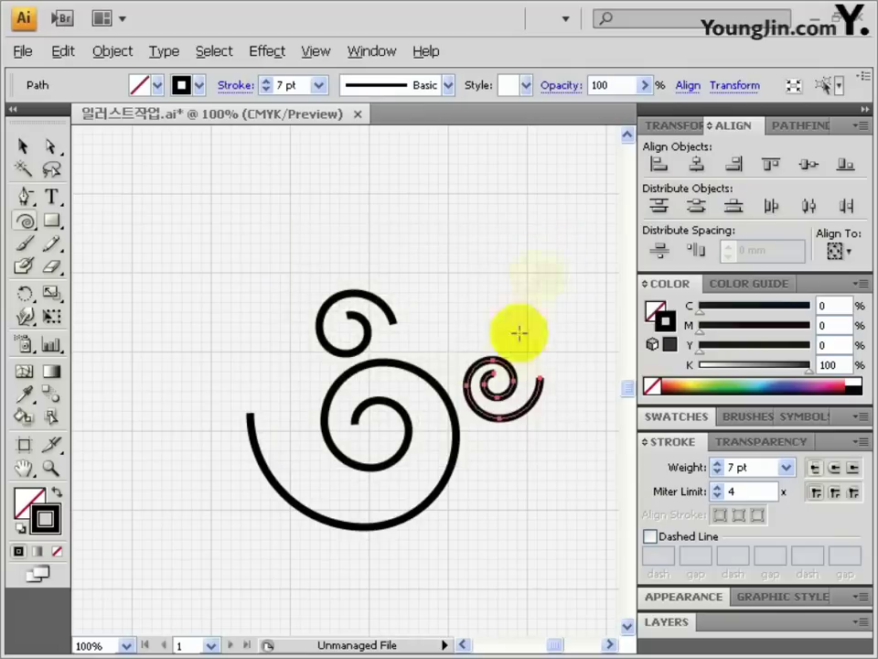
Enlarge the new spiral to medium size against the large spiral's right edge, and place a small rotated spiral above it.
left_click(23, 146)
left_click_drag(542, 419, 553, 476)
left_click_drag(174, 384, 496, 308)
left_click_drag(397, 376, 389, 379)
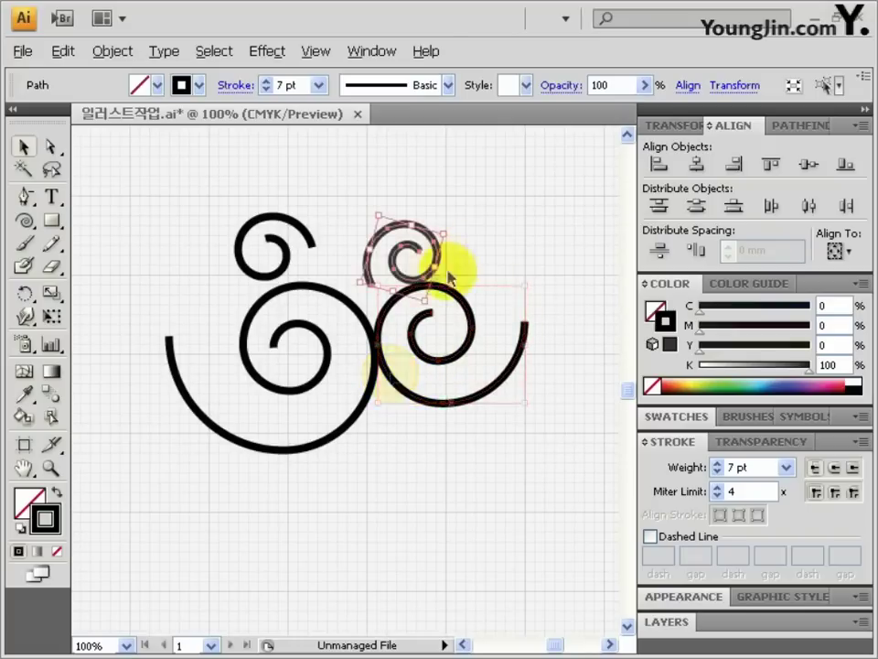
Adjust the small rotated spiral so it sits just above the medium spiral's upper-left curve without touching it.
left_click_drag(423, 278, 424, 269)
key("ctrl+plus")
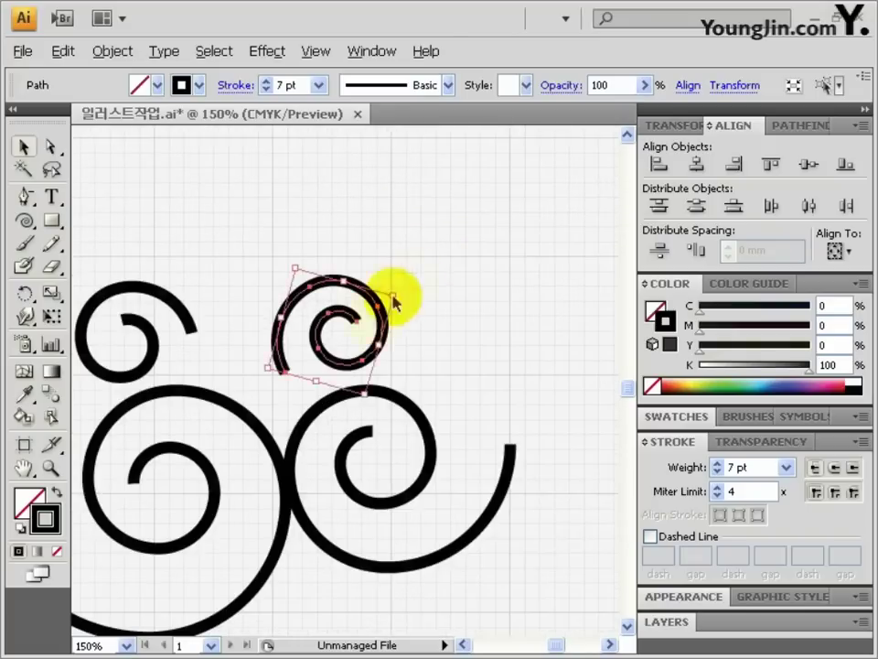
left_click(430, 366)
left_click_drag(376, 366, 363, 354)
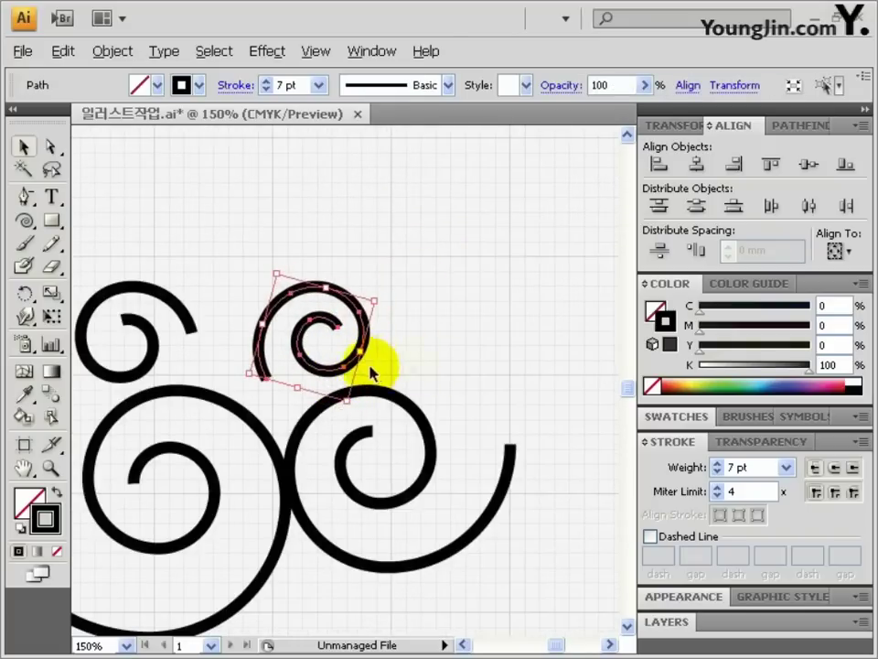
left_click(430, 371)
Draw a small arch between the two small spirals and a wavy path continuing upward from the medium spiral's outer end.
left_click(430, 372, "ctrl+alt")
left_click(408, 382, "ctrl+alt")
left_click_drag(272, 392, 397, 284)
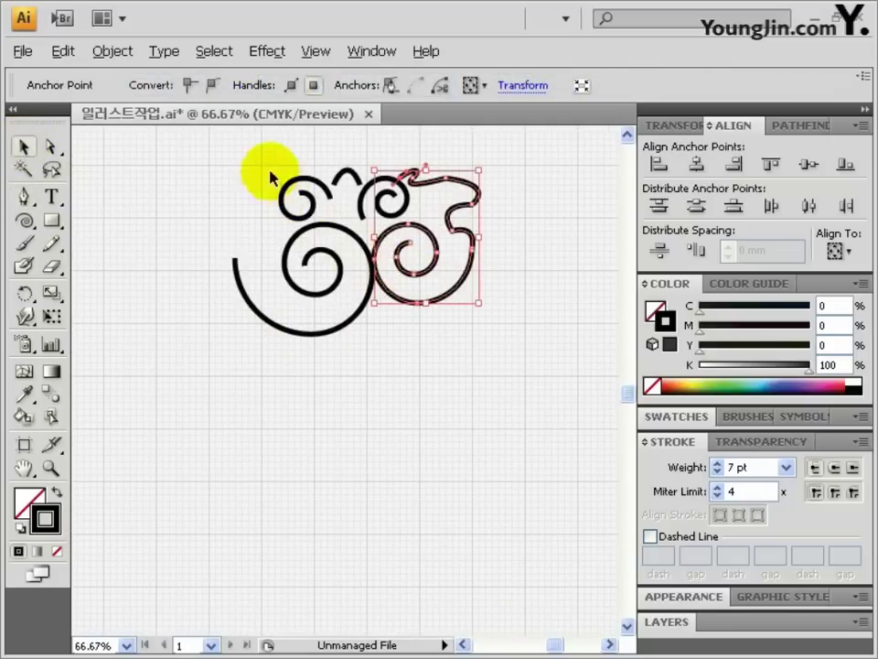
Apply the Charcoal - Thick brush from the Artistic_ChalkCharcoalPencil library to all the spiral cloud paths.
left_click_drag(264, 177, 494, 357)
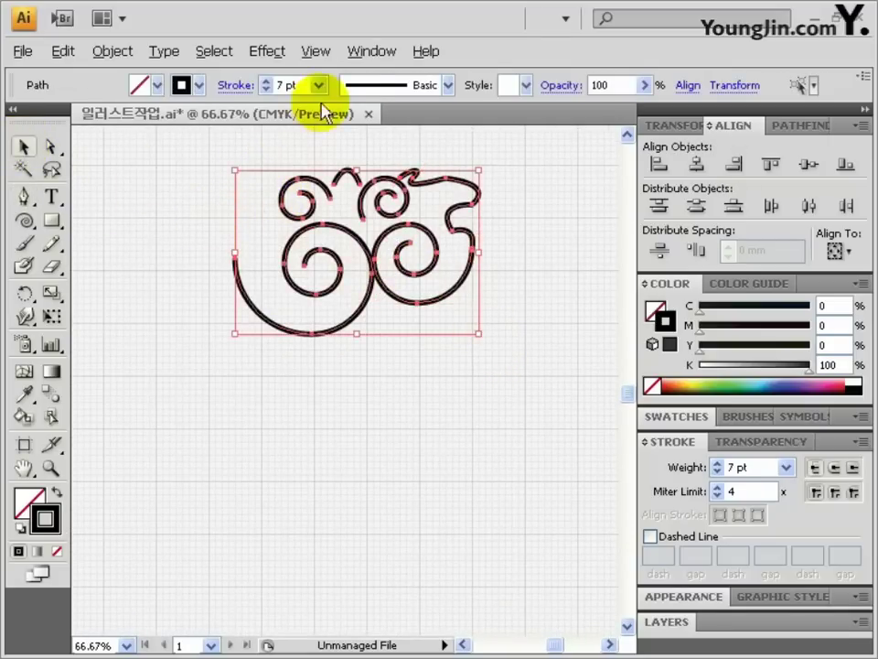
left_click(369, 51)
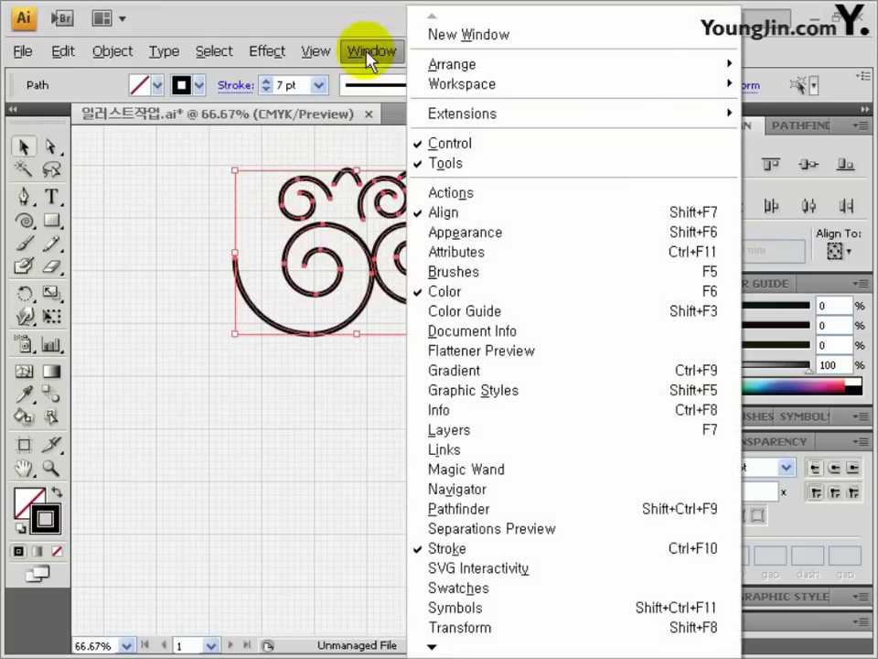
left_click(453, 271)
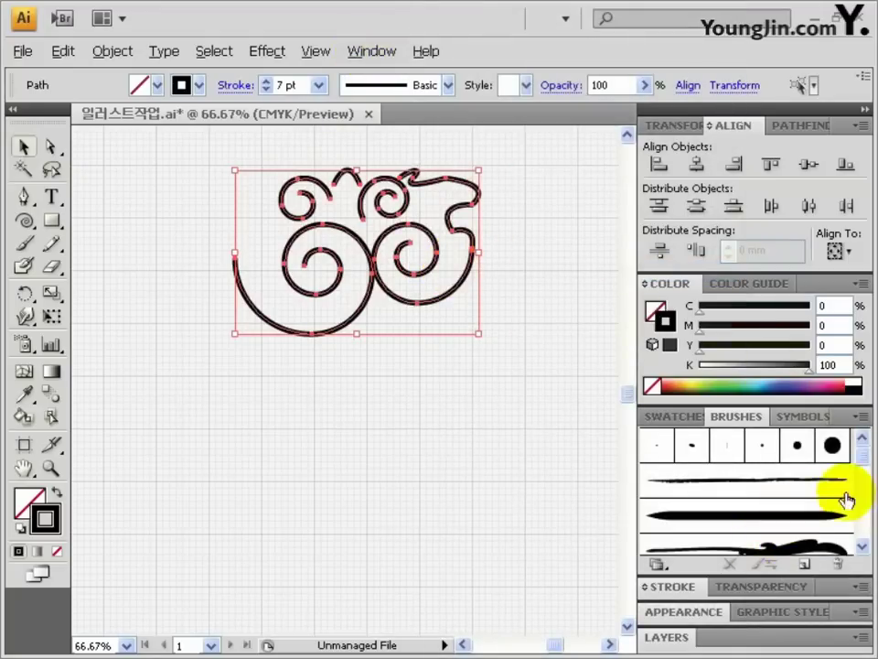
left_click(860, 417)
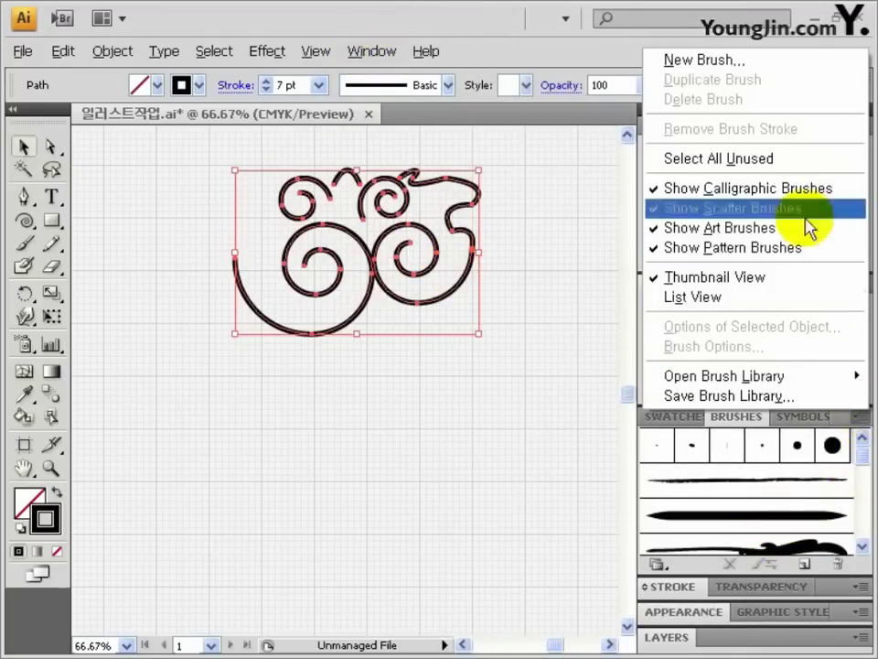
mouse_move(787, 380)
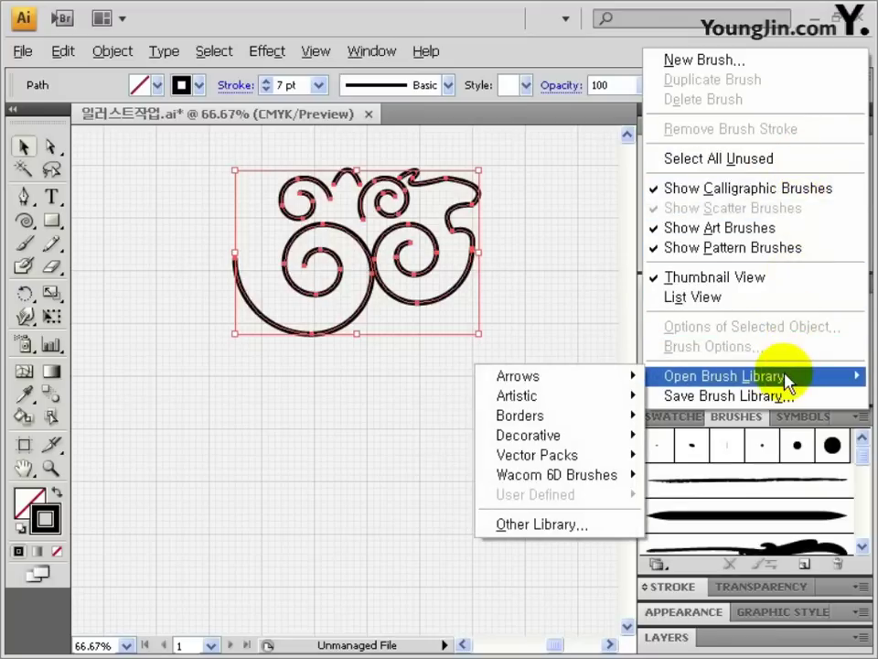
mouse_move(576, 397)
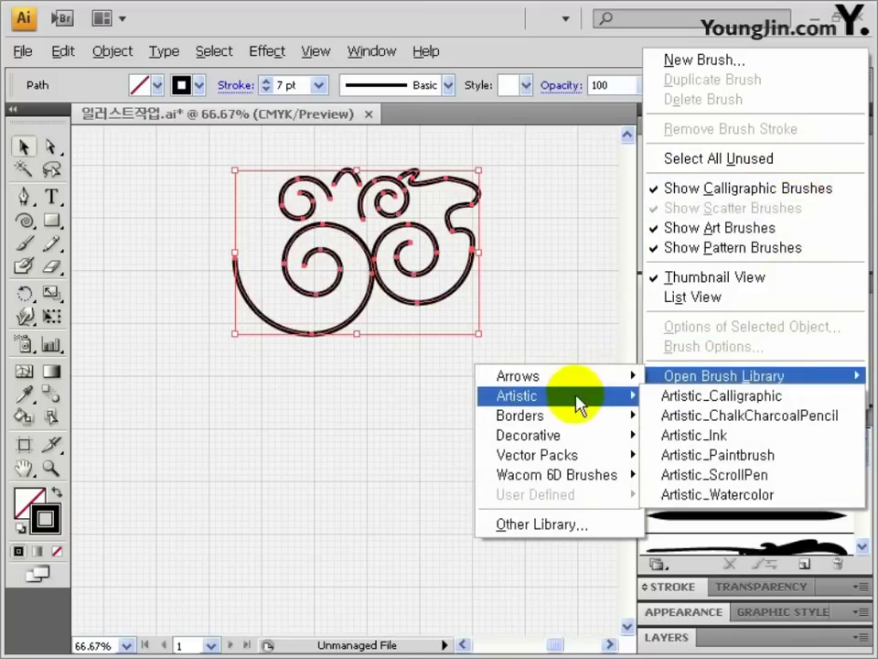
left_click(705, 417)
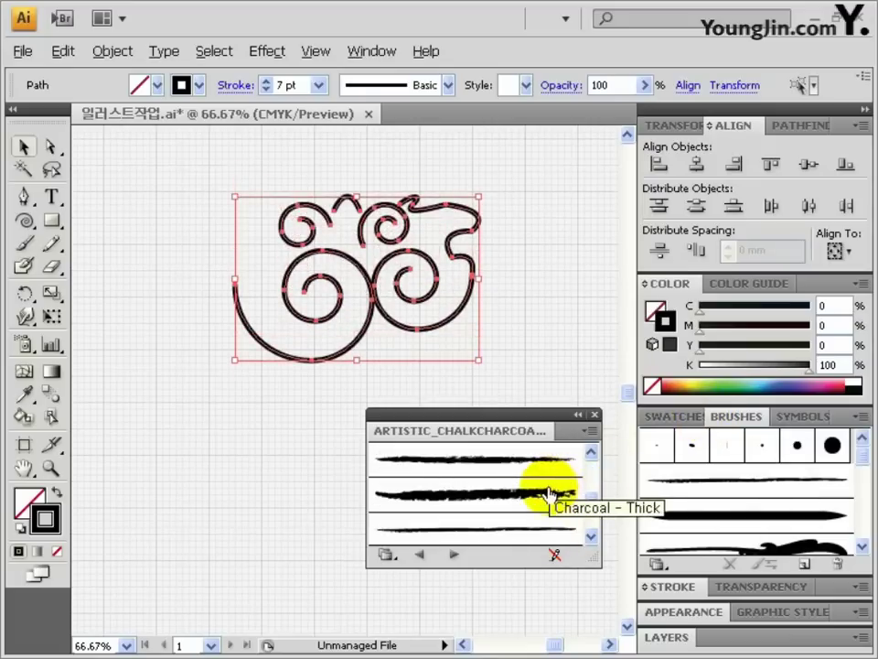
left_click(547, 494)
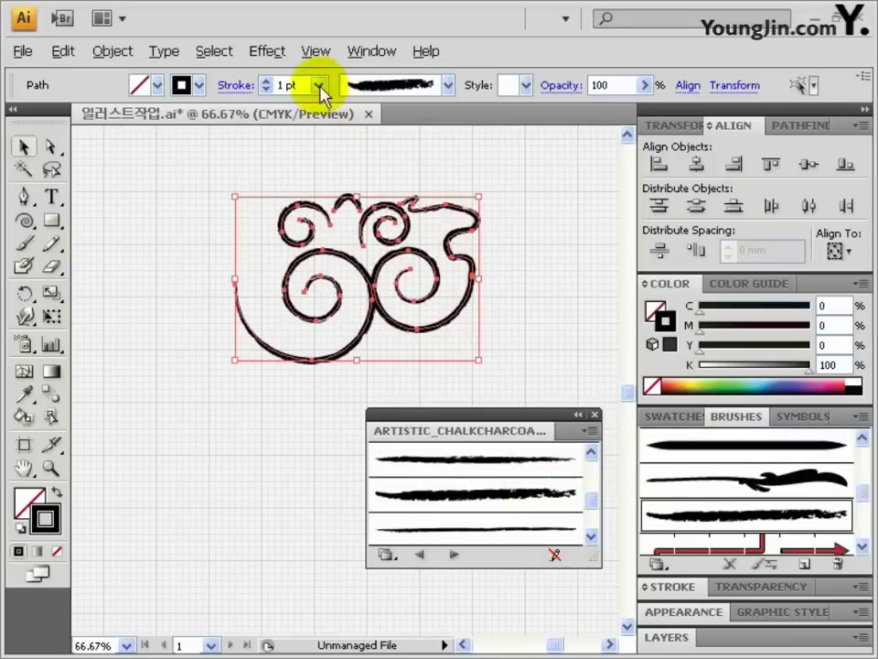
Set the cloud paths' stroke weight to 4 pt and their stroke colour to C 10, M 20, Y 20, K 0.
left_click(282, 84)
type("4")
key("Return")
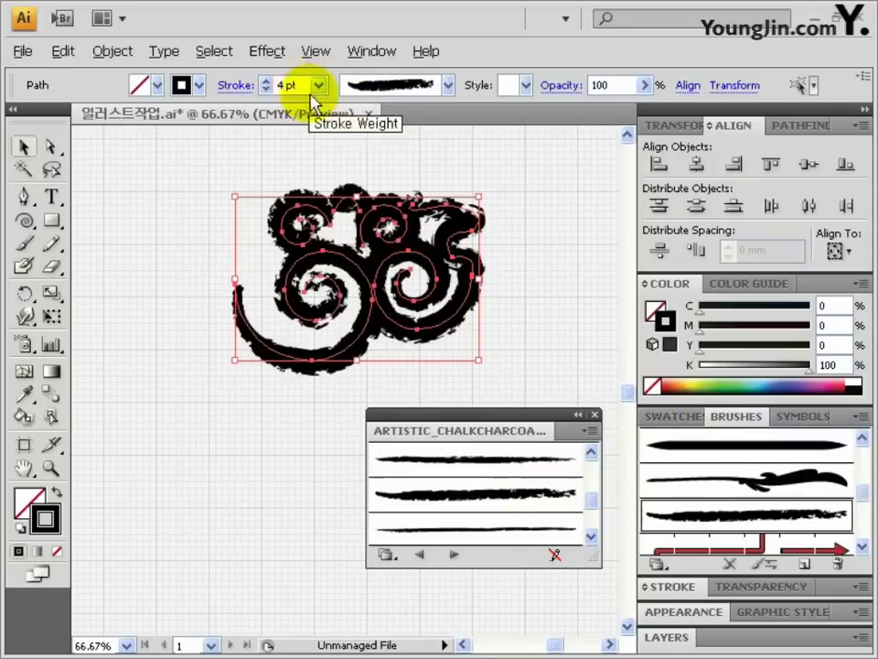
left_click_drag(833, 306, 792, 302)
type("1")
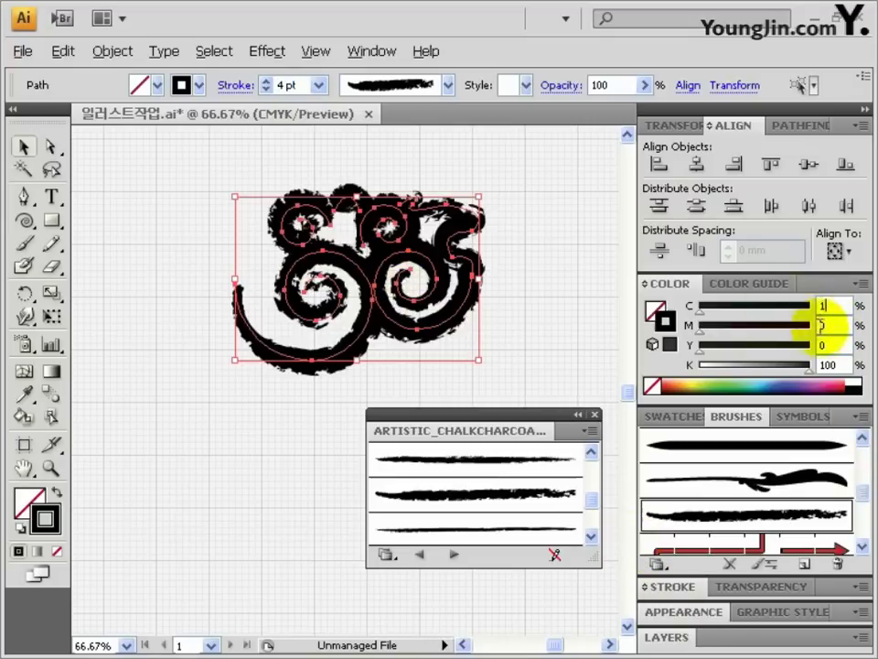
type("20")
type("20")
mouse_move(828, 345)
left_mouse_down()
mouse_move(812, 345)
mouse_move(792, 366)
left_mouse_up()
type("0")
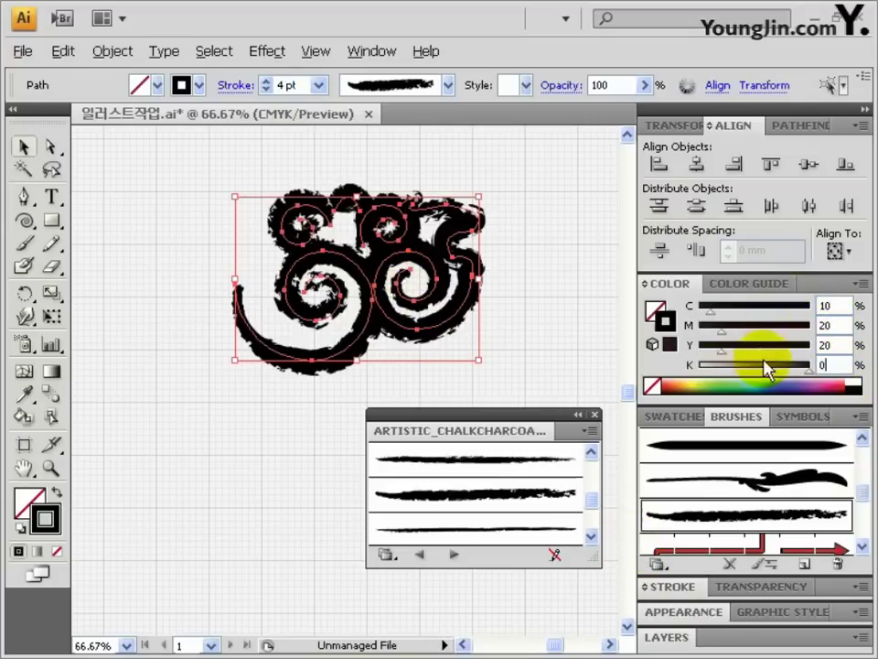
key("Return")
Convert the cloud's brushed strokes into filled outline shapes.
left_click(105, 50)
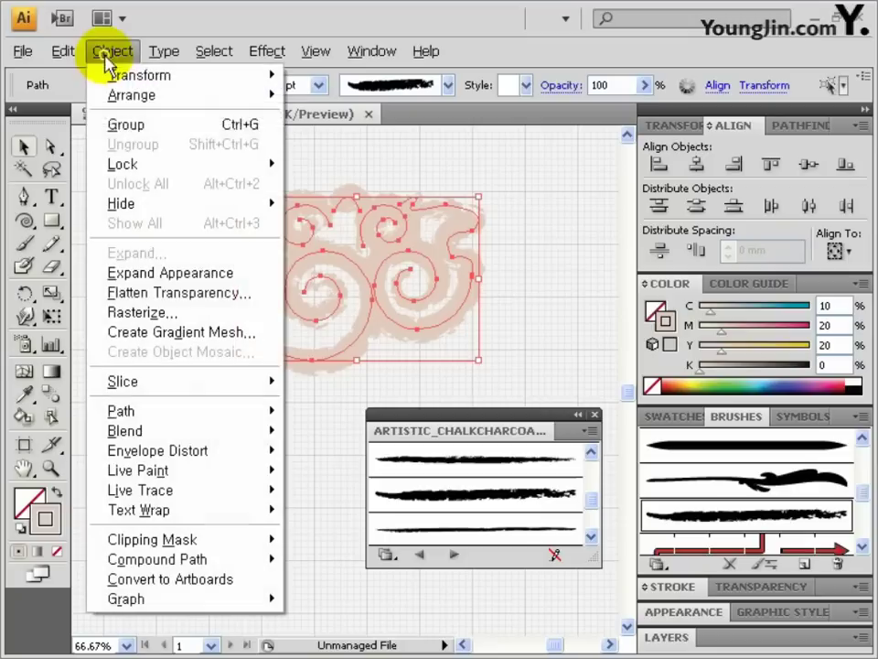
mouse_move(188, 422)
left_click(392, 462)
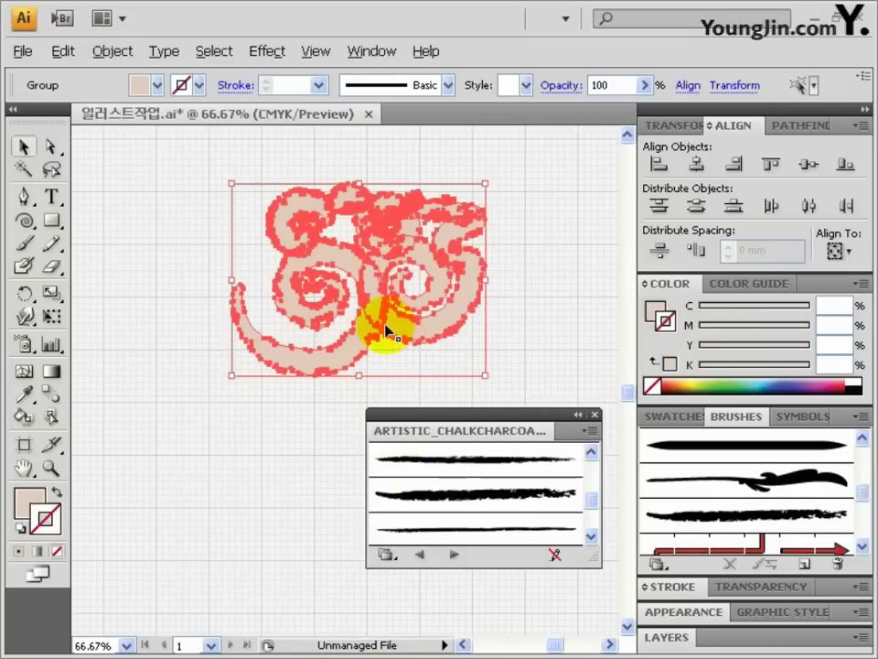
key("ctrl+shift+a")
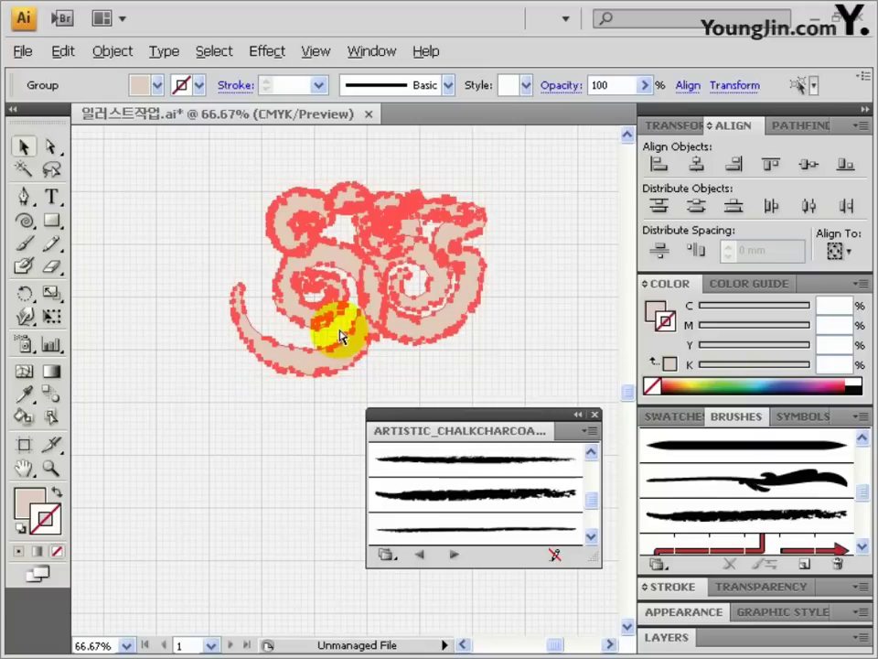
Place the cloud in the artboard's lower-left corner and a slightly rotated copy over the Buddha's chest.
left_click(350, 332)
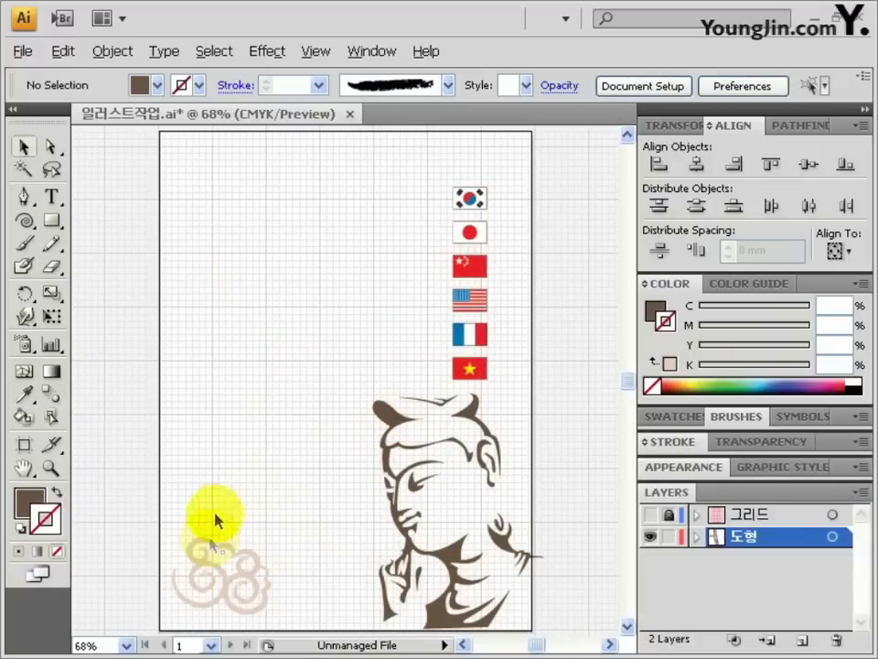
left_click(202, 579)
left_click_drag(246, 572, 508, 508)
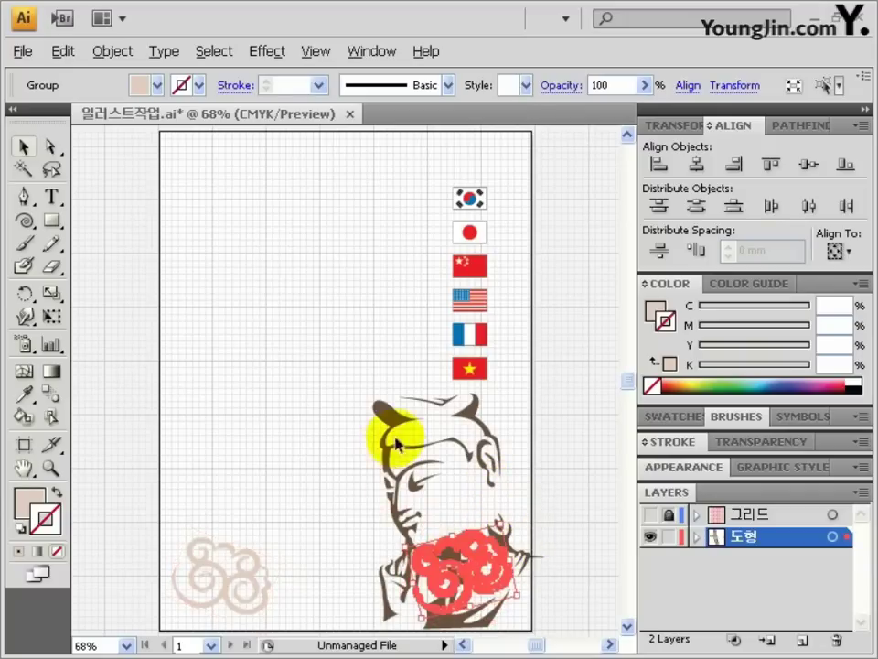
Create a 176 by 236 mm rectangle and align it horizontally and vertically to the artboard so it covers the page.
left_click(51, 222)
left_click(176, 248)
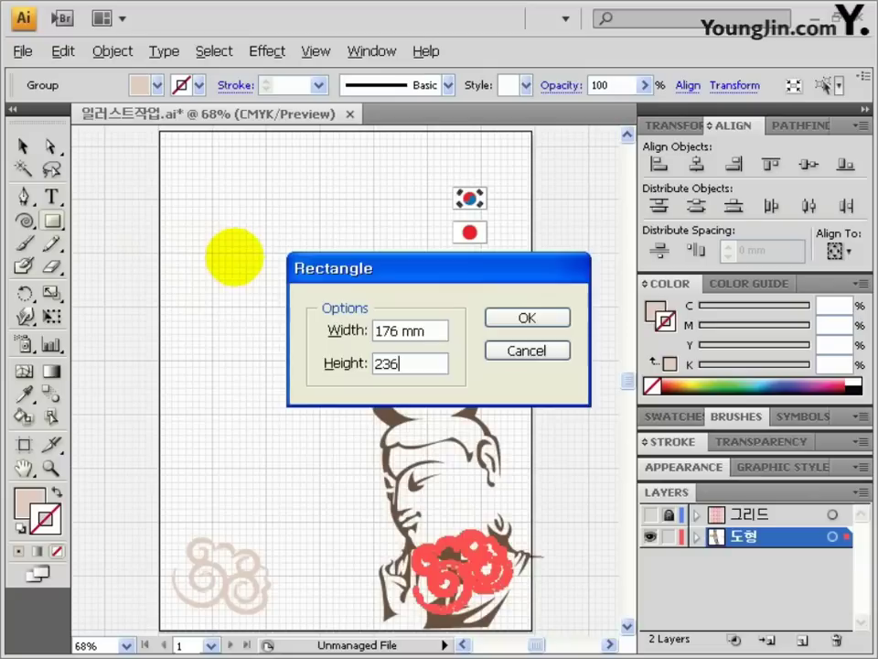
key("Return")
left_click(835, 250)
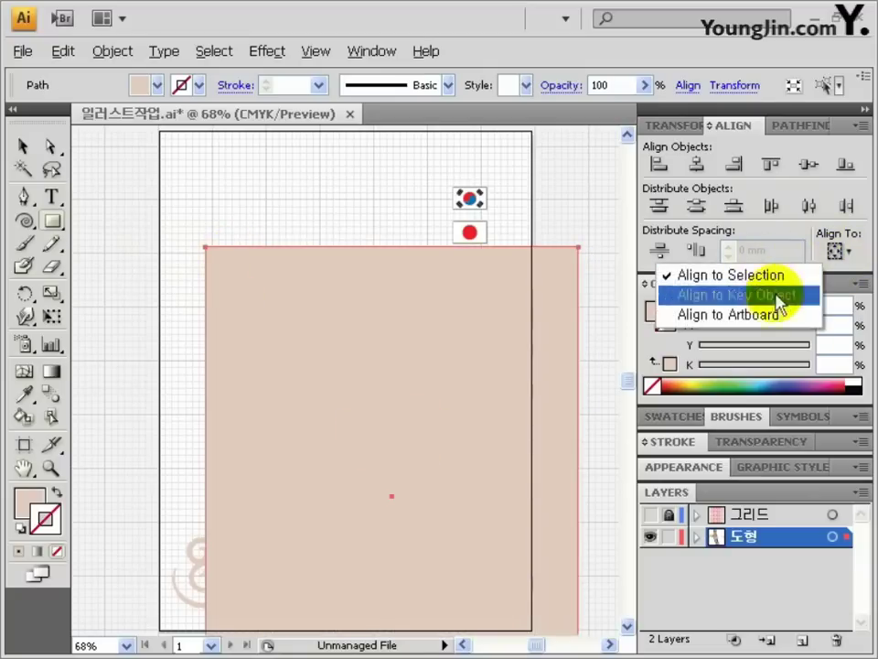
left_click(778, 312)
left_click(696, 164)
left_click(771, 164)
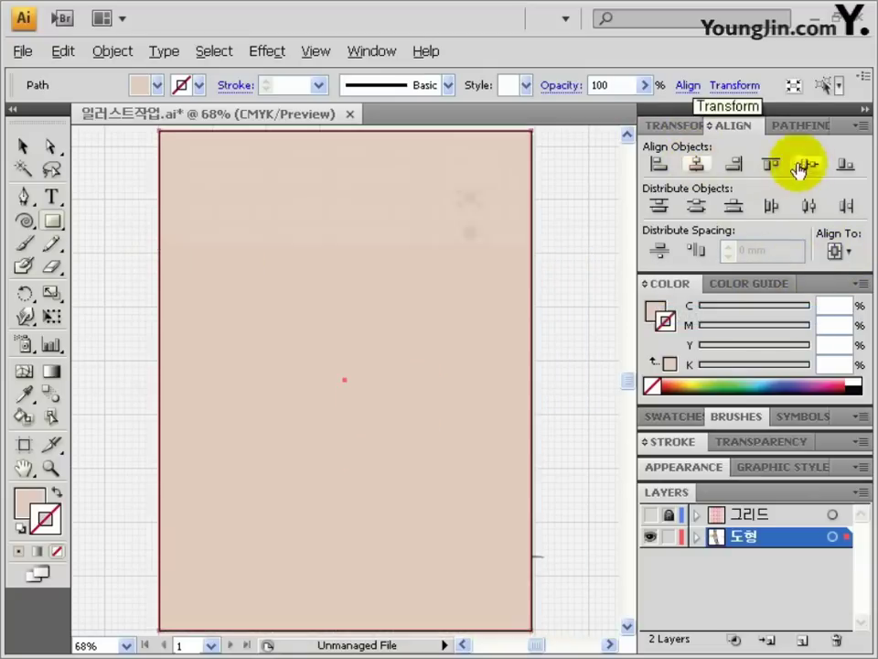
Remove the fill from the page-sized rectangle and deselect it.
left_click(28, 504)
left_click(58, 549)
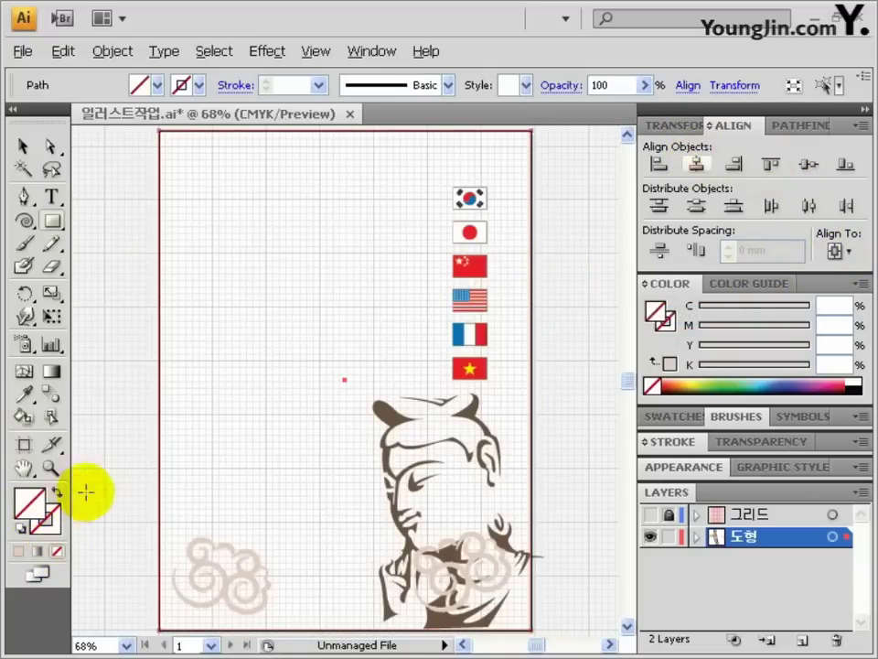
left_click(23, 147)
left_click(129, 238)
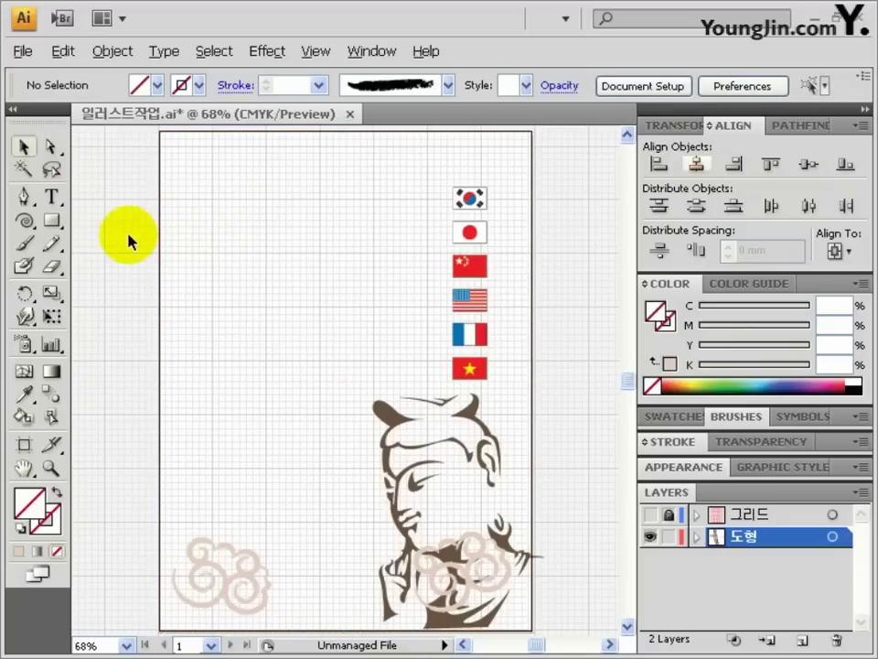